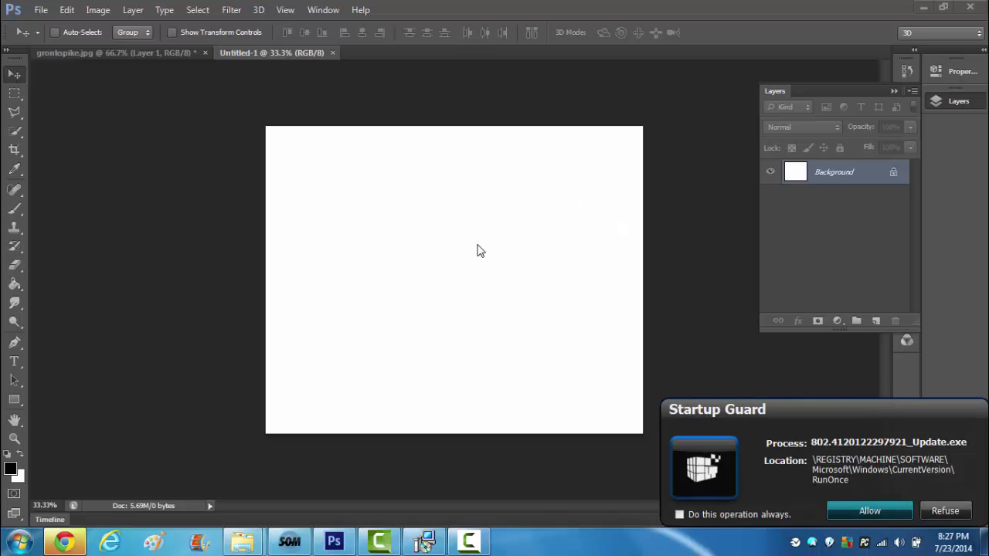
- Fit the blank canvas to the screen, open grass.jpg from Fx and Bgs, and close stray Explorer windows
click(13, 439)
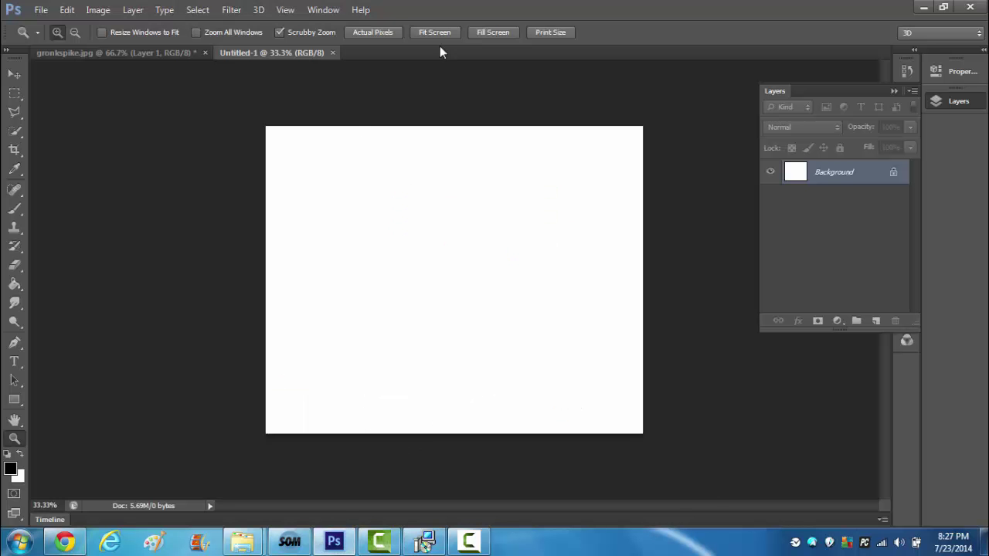
click(434, 32)
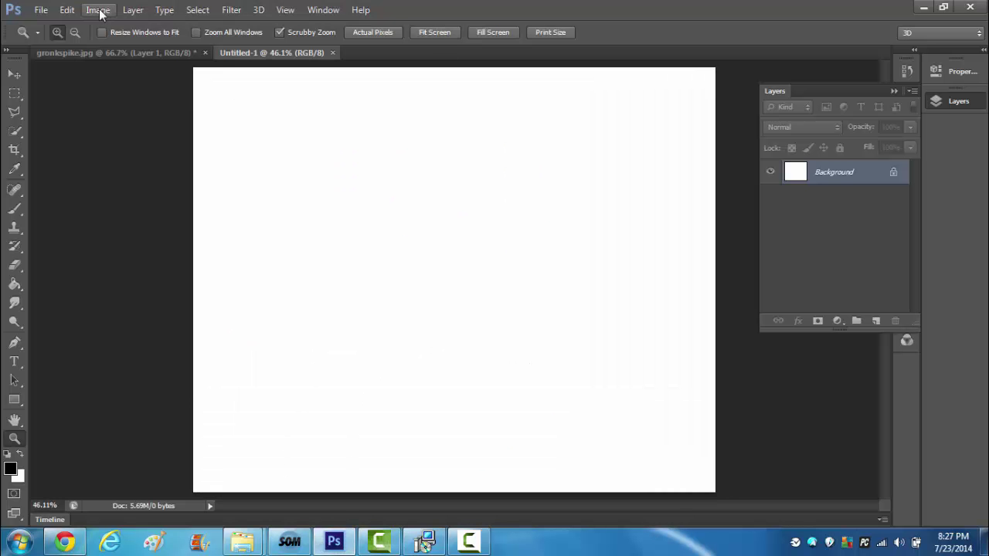
click(41, 9)
click(46, 37)
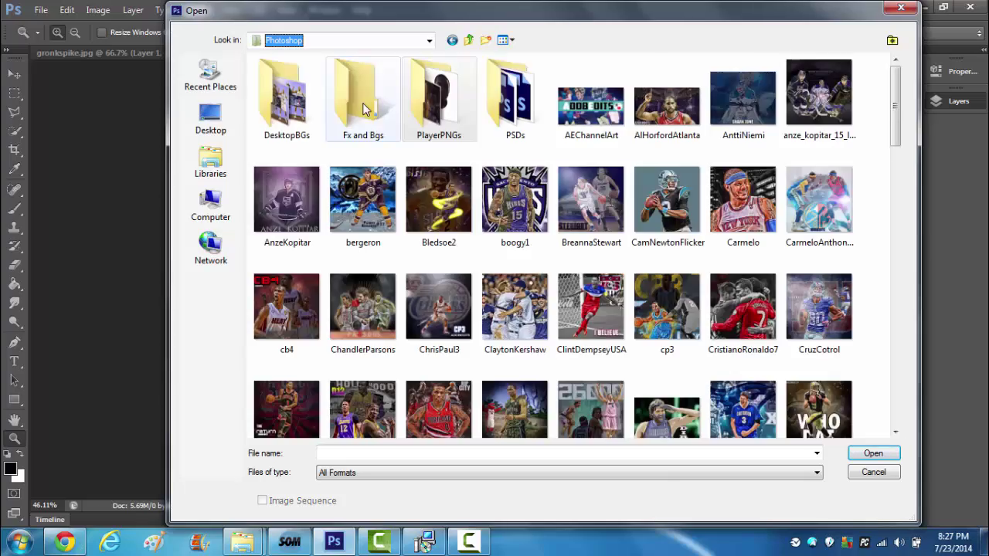
double_click(378, 94)
double_click(441, 94)
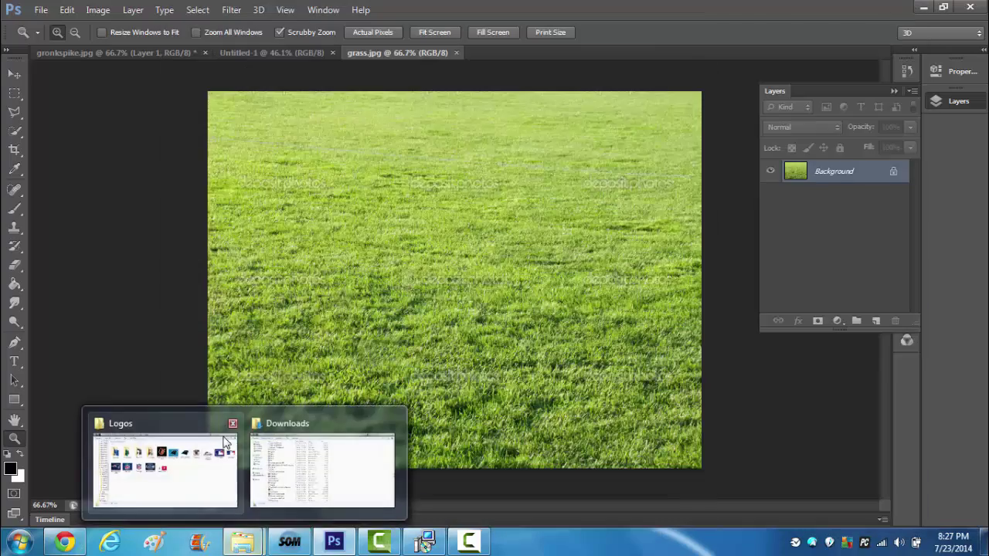
click(230, 419)
click(310, 425)
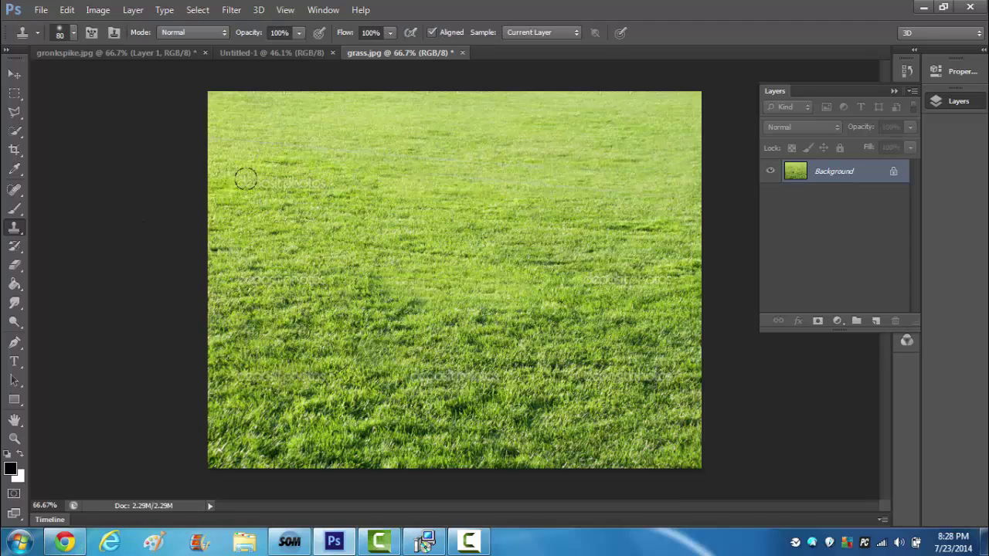
- Drag the grass image into Untitled-1 as a new layer and scale it up to fill the canvas
key(v)
drag(347, 106, 463, 346)
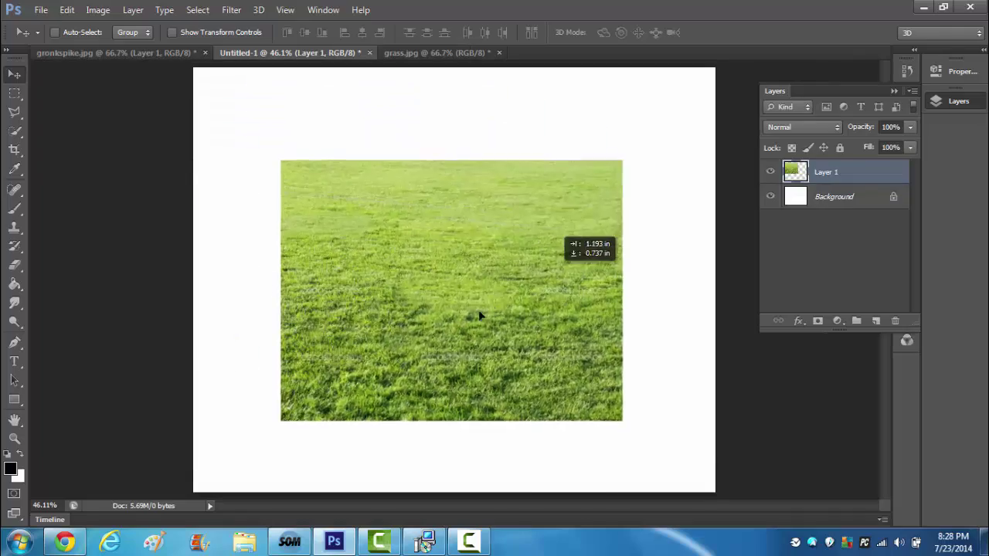
key(ctrl+t)
drag(534, 232, 784, 172)
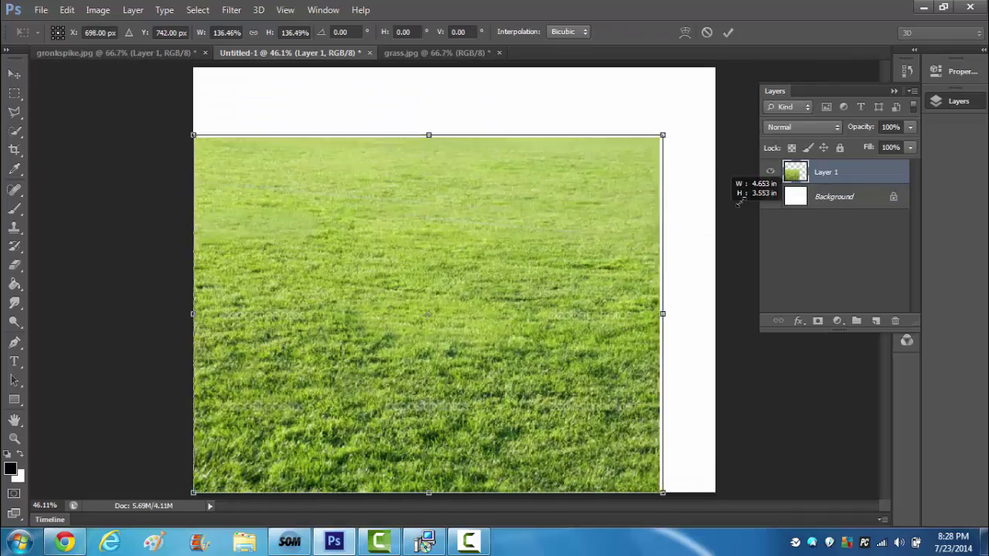
- Warp the grass layer in perspective by widening its bottom edge on both sides
right_click(540, 150)
click(571, 255)
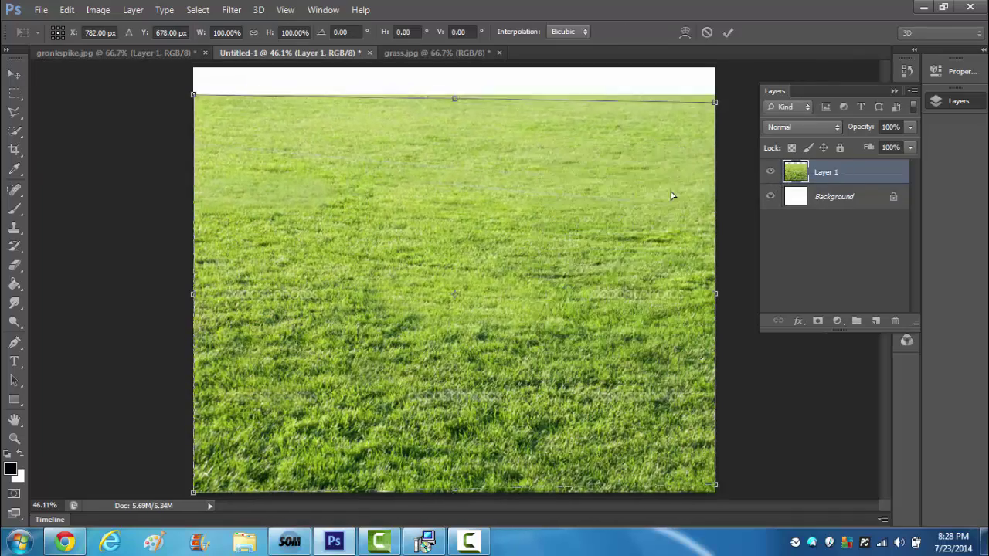
drag(714, 95, 658, 217)
key(ctrl+z)
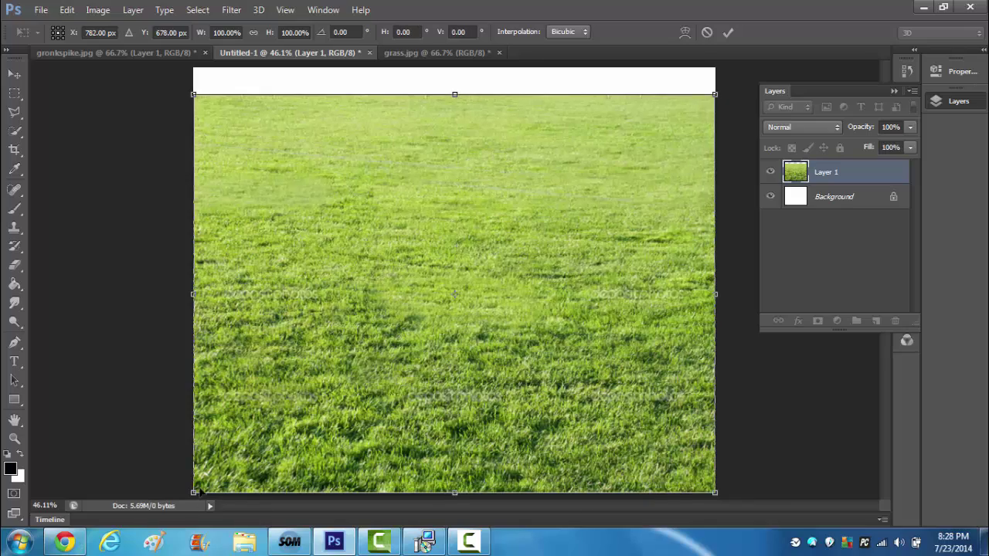
drag(193, 493, 47, 473)
key(ctrl+minus)
key(ctrl+minus)
key(ctrl+minus)
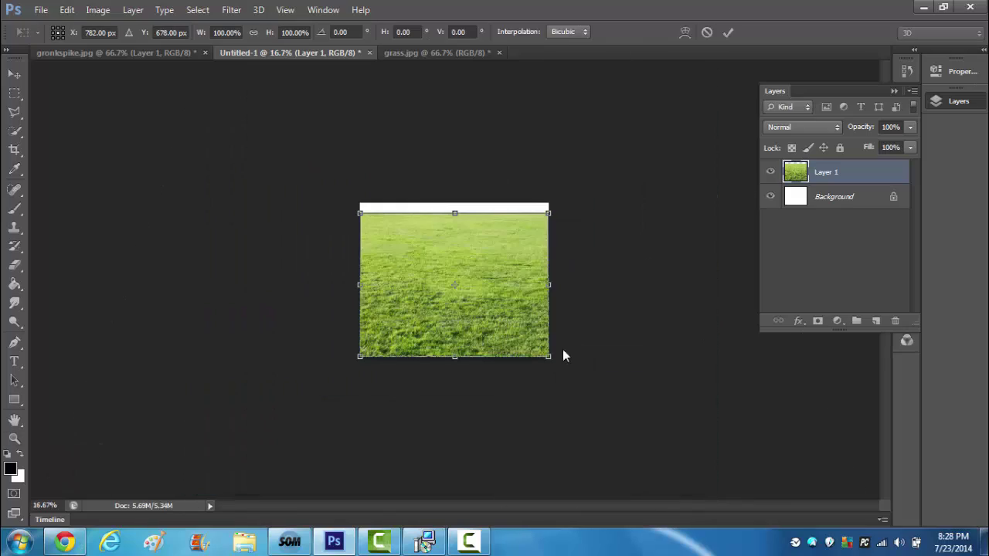
drag(548, 357, 677, 356)
mouse_move(548, 213)
mouse_down()
mouse_move(523, 212)
mouse_move(502, 400)
mouse_up()
click(728, 32)
key(ctrl+0)
- Clone grass texture across the right, middle and lower field to fill the sloped corners
key(s)
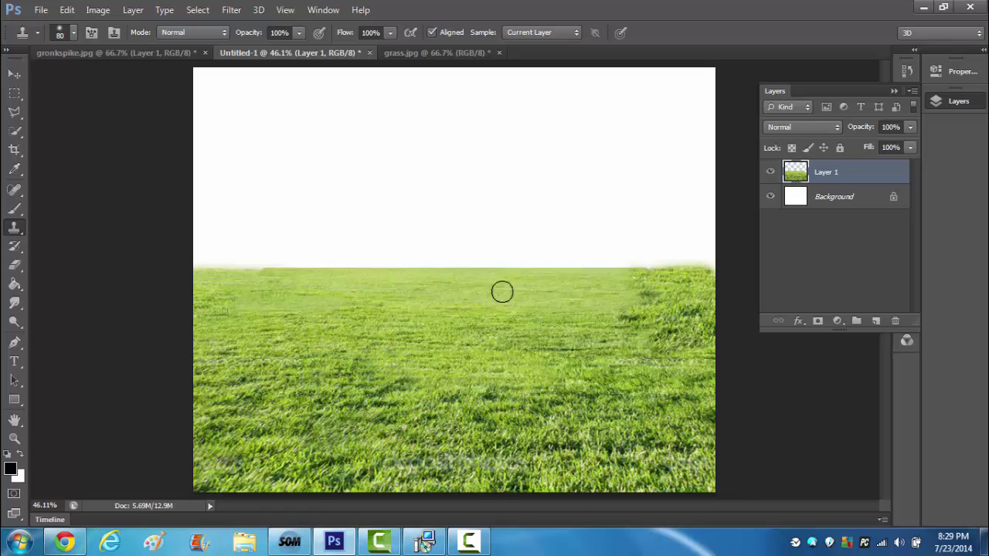
drag(502, 291, 478, 302)
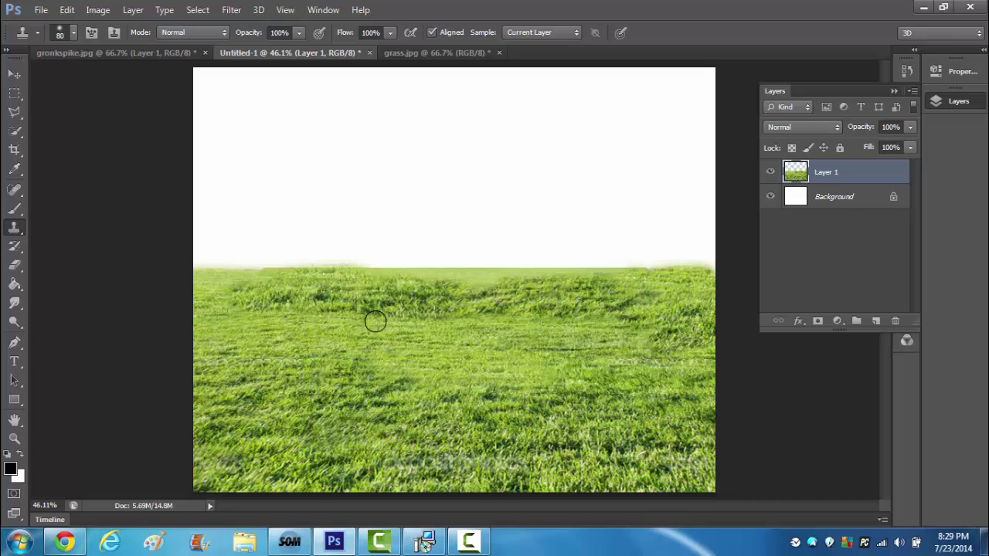
drag(375, 322, 520, 300)
drag(411, 363, 201, 323)
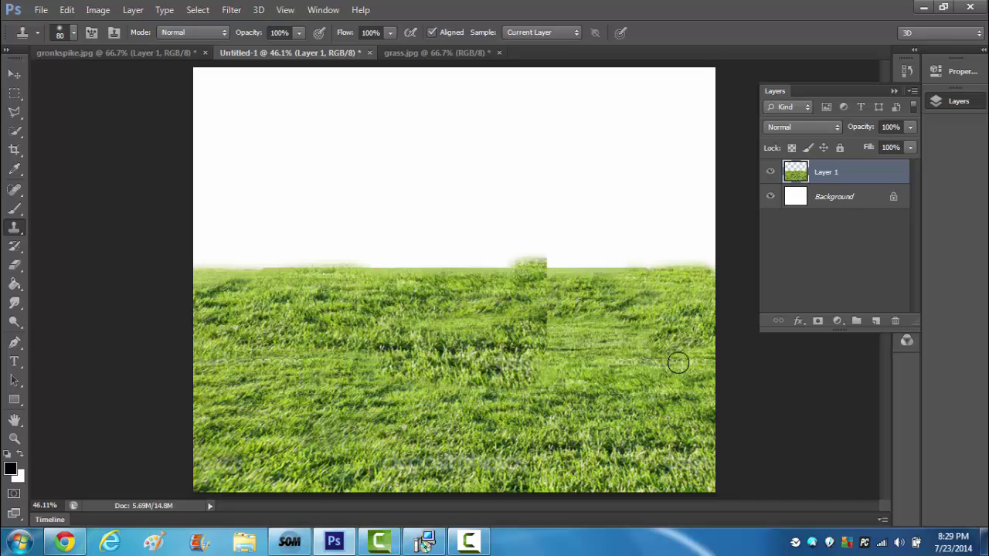
- Place the stadium photo into the Untitled-1 canvas
click(41, 9)
click(34, 245)
scroll(495, 309, down, 5)
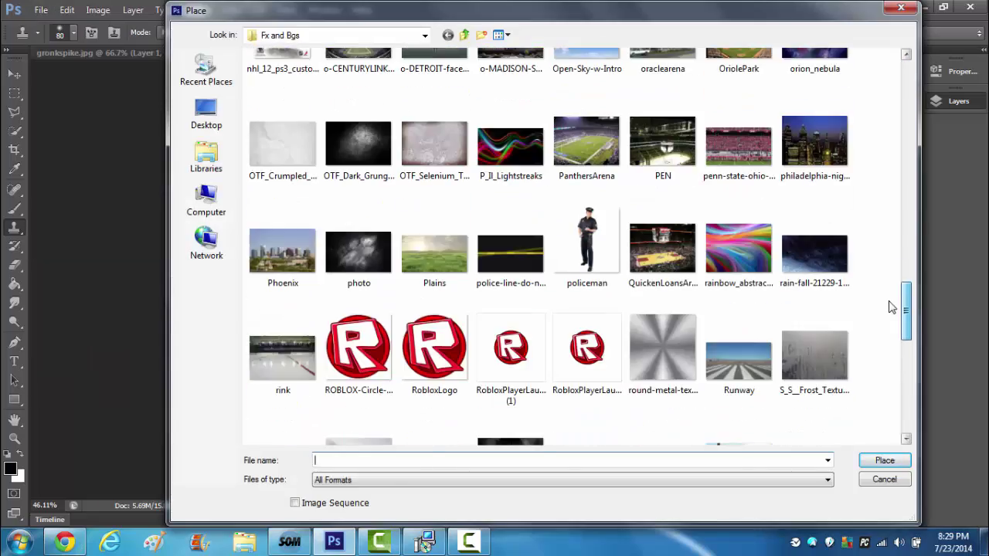
double_click(733, 137)
key(Return)
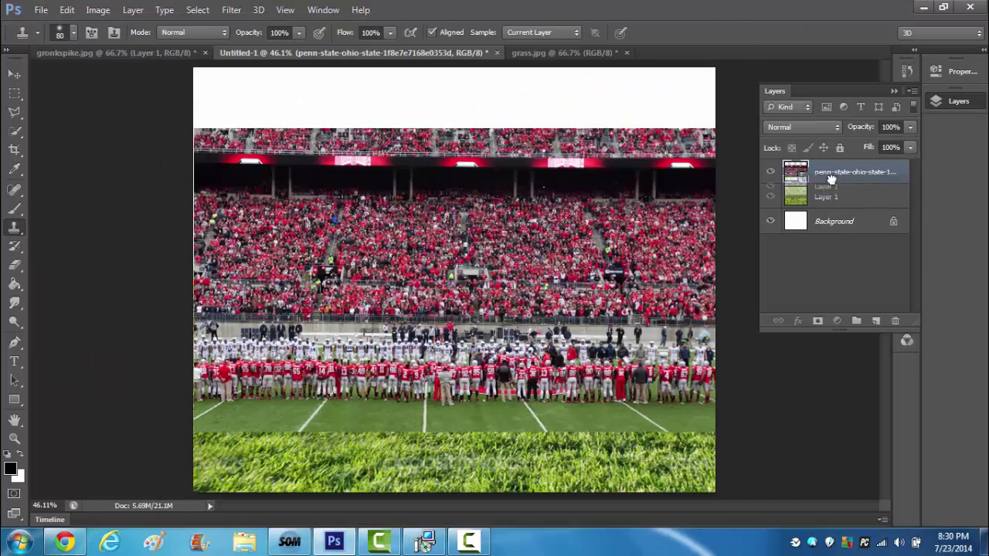
- Reorder the stadium and grass layers, zoom into the upper sign area, and add an empty Layer 2
right_click(831, 179)
key(Escape)
key(z)
key(ctrl+minus)
key(ctrl+minus)
drag(827, 197, 827, 166)
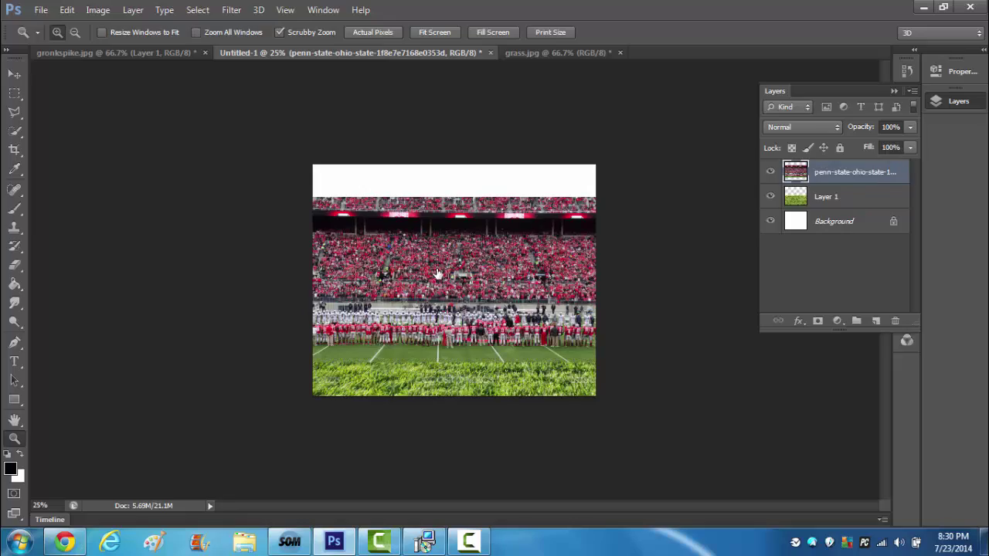
click(437, 274)
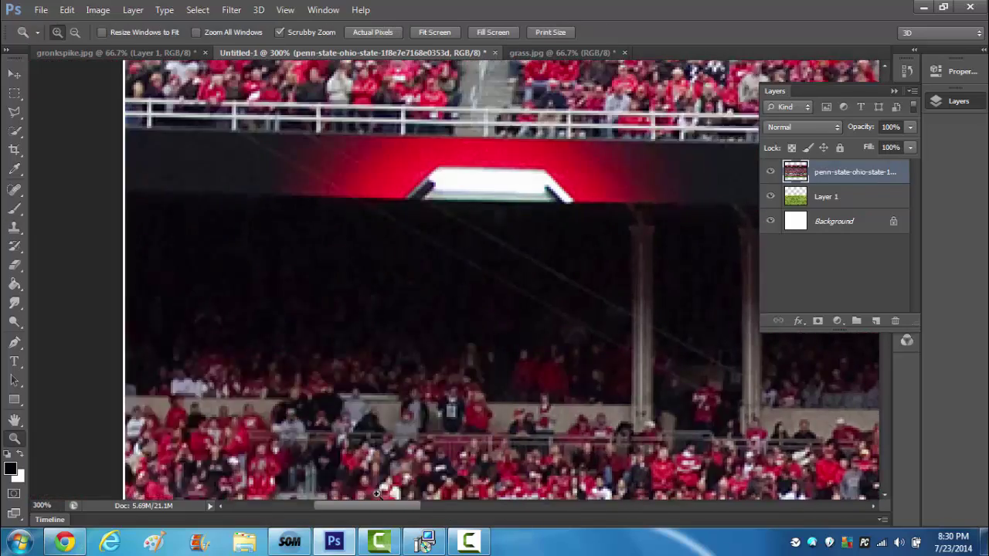
scroll(378, 493, left, 2)
key(s)
key(b)
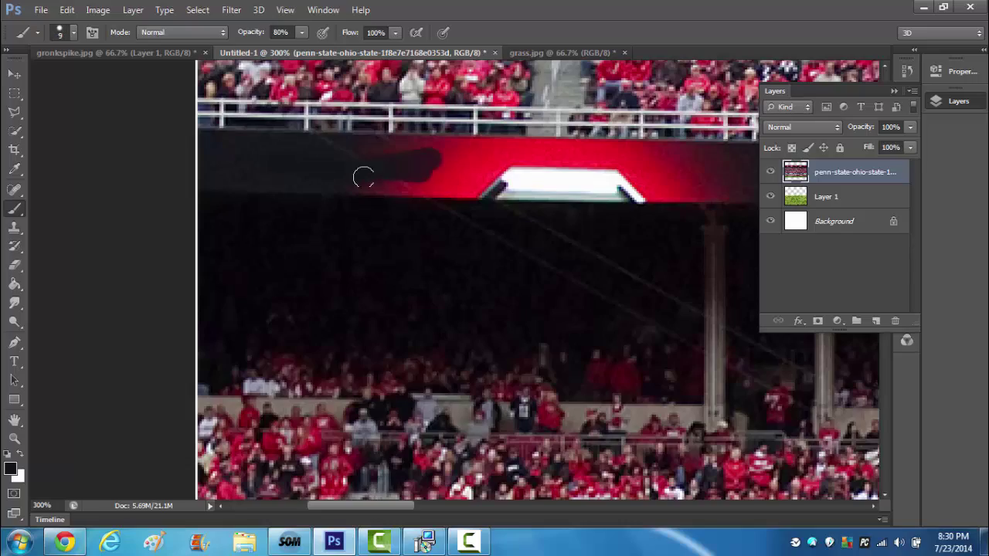
key(z)
key(ctrl+minus)
key(ctrl+minus)
key(ctrl+minus)
key(ctrl+minus)
key(ctrl+minus)
- Zoom into the stadium's upper rim and pen-draw a path along the sign band
key(ctrl+shift+alt+n)
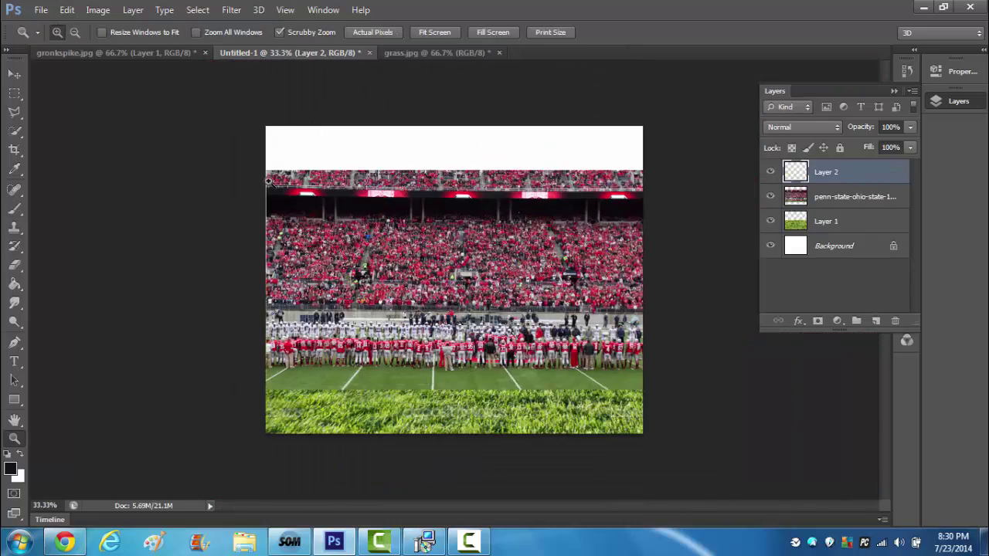
click(268, 181)
click(268, 181)
click(268, 181)
click(268, 181)
key(p)
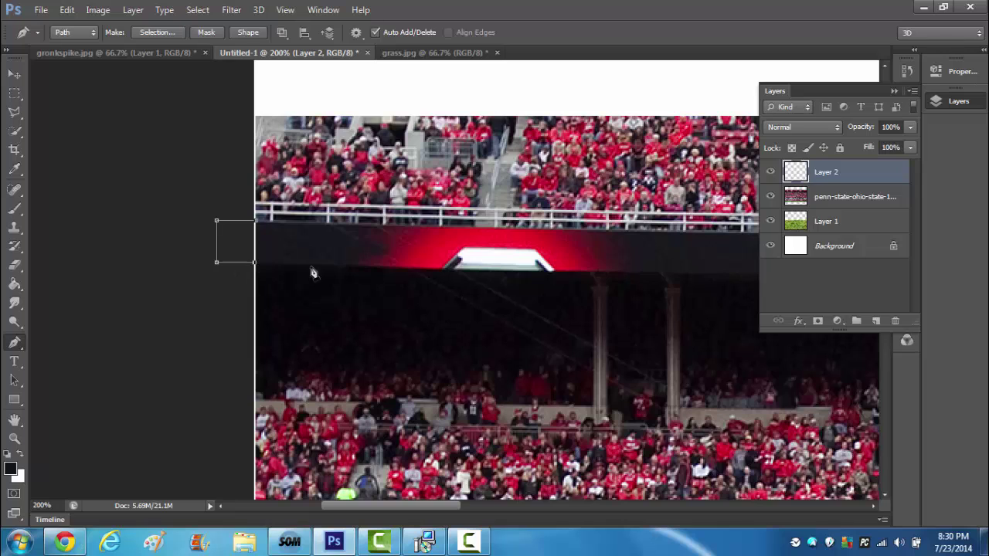
scroll(557, 276, right, 5)
scroll(464, 279, right, 1)
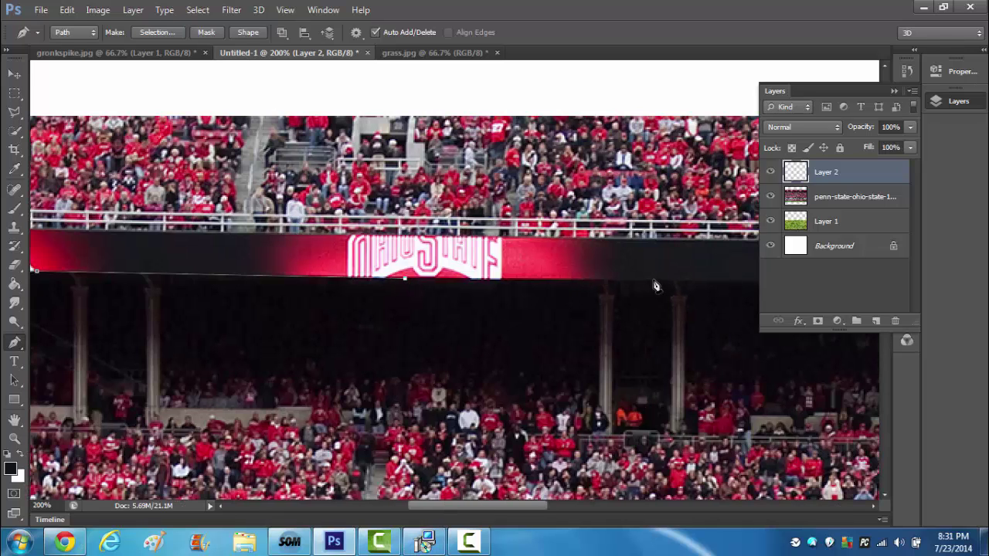
drag(437, 505, 621, 498)
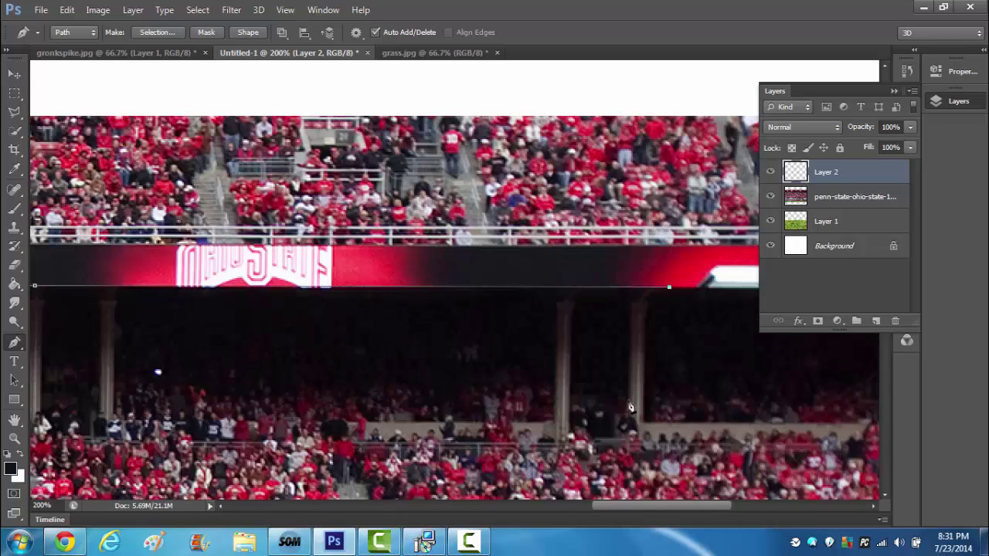
scroll(552, 391, right, 5)
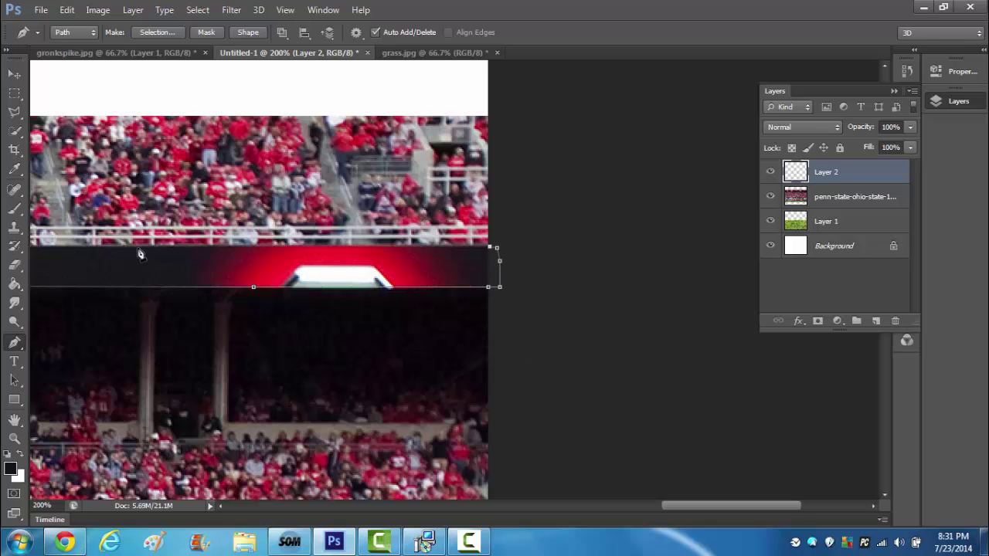
scroll(509, 248, left, 10)
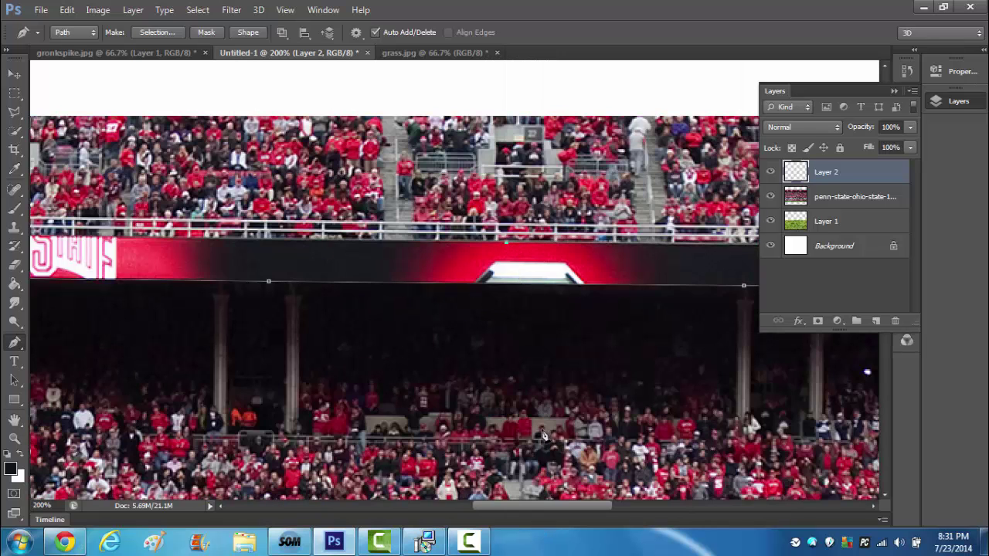
scroll(543, 435, left, 5)
scroll(456, 491, left, 9)
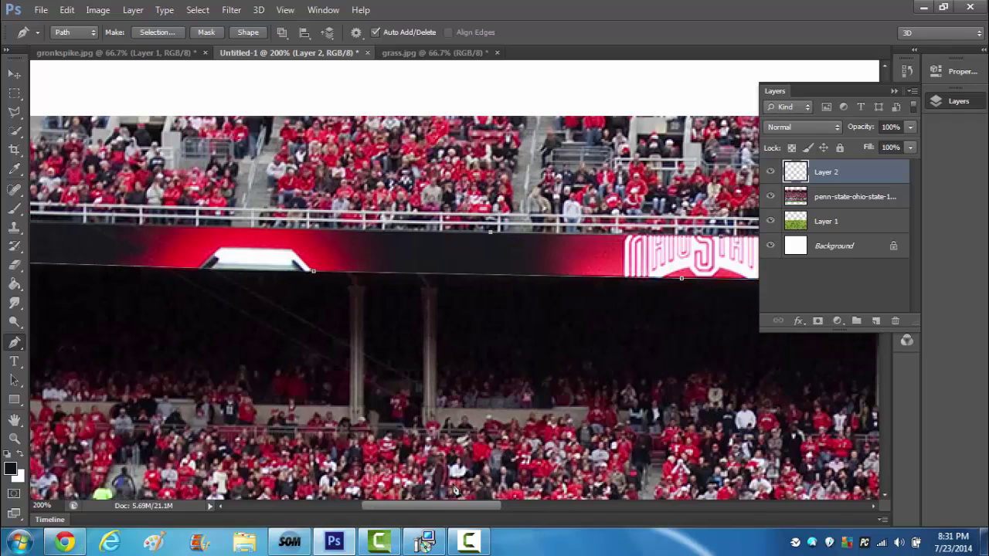
scroll(444, 509, left, 7)
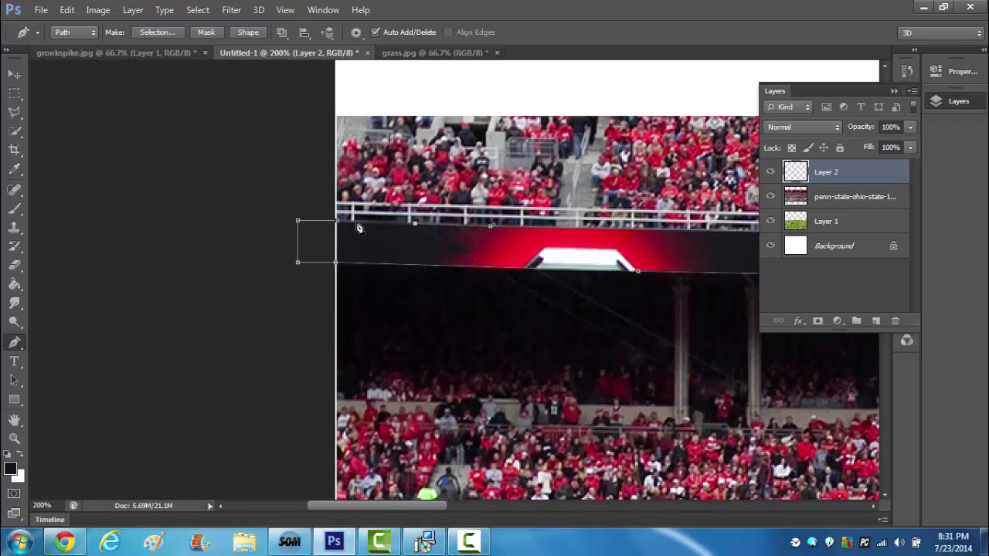
- Convert the band path to a selection and fill it with black
right_click(332, 224)
click(464, 258)
right_click(386, 265)
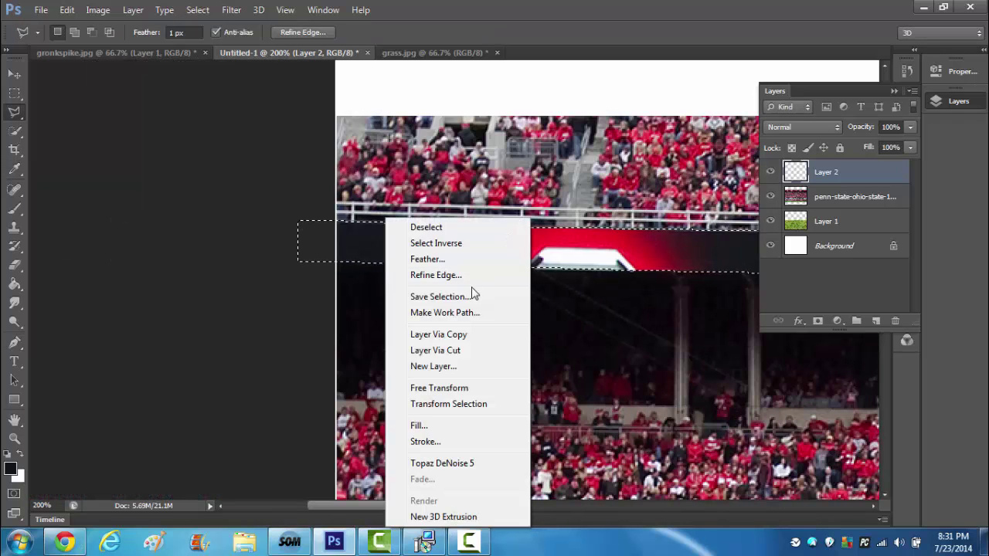
click(421, 439)
click(406, 165)
- Zoom out and convert the band path into a selection again
key(z)
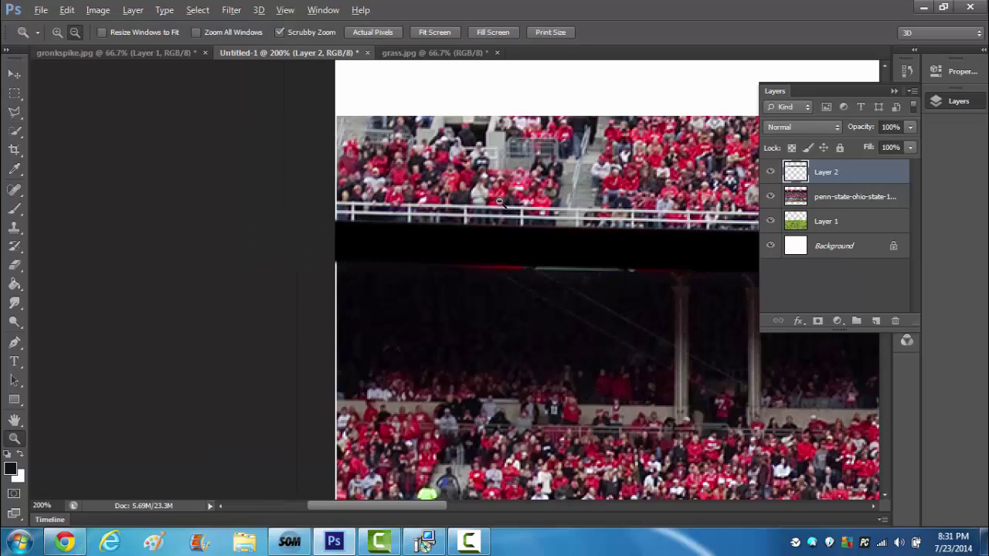
alt+click(620, 202)
key(p)
right_click(522, 182)
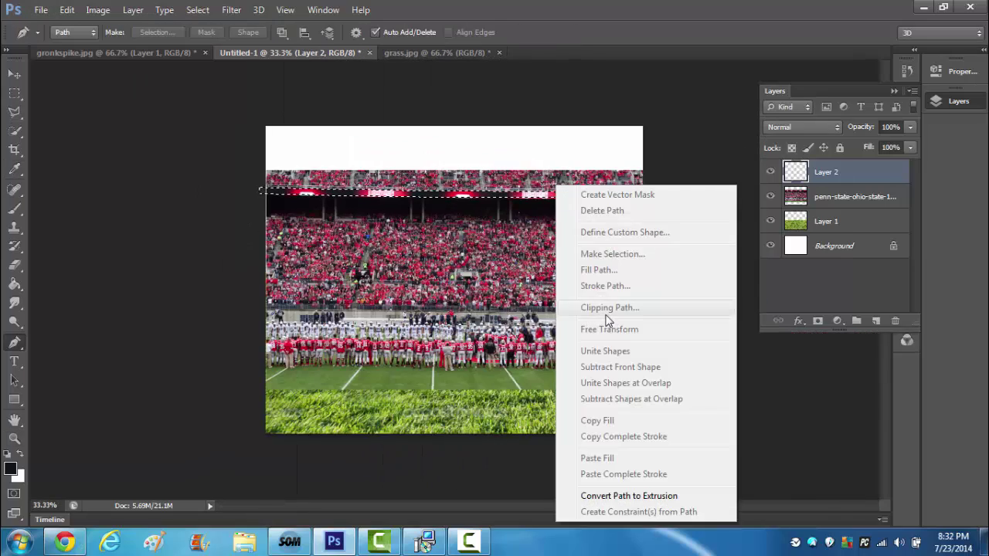
key(Escape)
key(l)
right_click(299, 219)
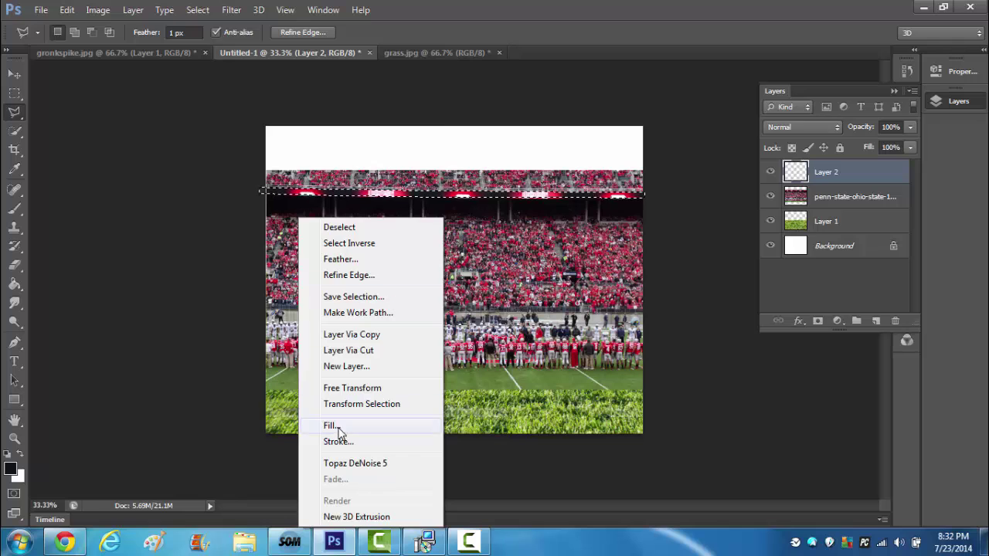
key(Escape)
right_click(416, 185)
key(Escape)
key(p)
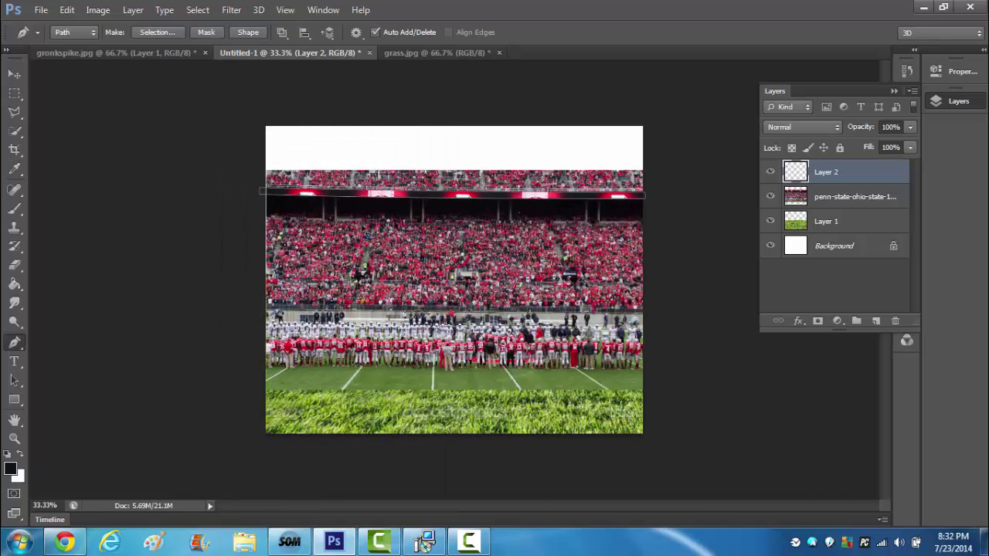
right_click(360, 190)
click(421, 260)
click(570, 156)
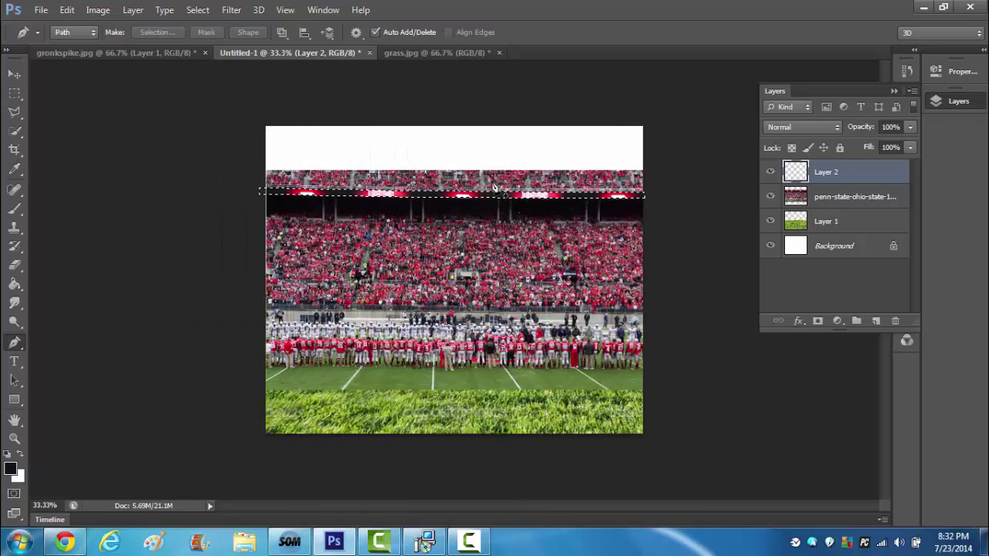
right_click(491, 182)
key(Escape)
- Stretch the black band slightly taller and lower Layer 2's opacity to 81%
key(z)
key(ctrl+1)
key(ctrl+t)
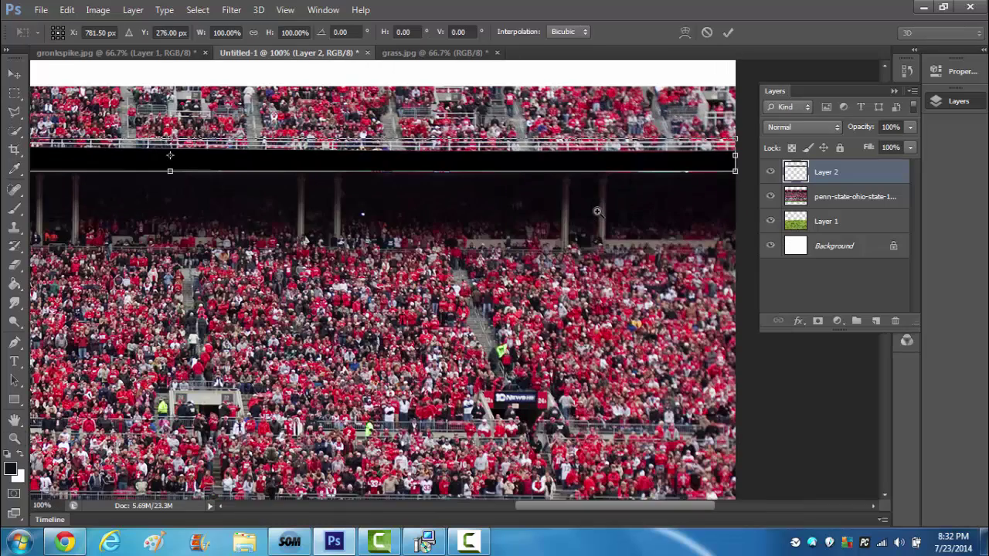
drag(177, 156, 184, 166)
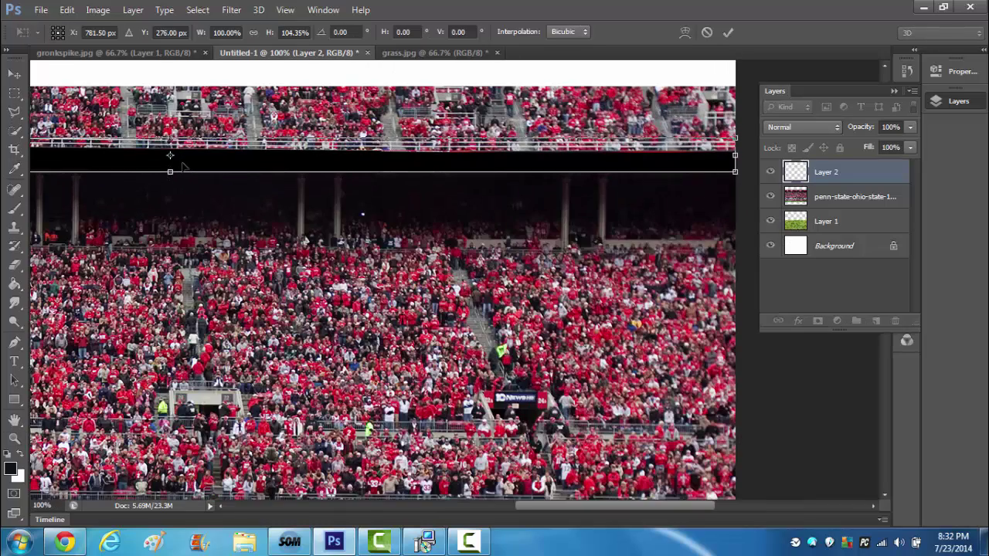
key(Return)
mouse_move(908, 133)
mouse_down()
mouse_move(887, 143)
mouse_move(909, 152)
mouse_move(894, 145)
mouse_up()
- Apply a Motion Blur to the black band and merge it into the stadium layer
key(ctrl+minus)
key(ctrl+minus)
key(ctrl+minus)
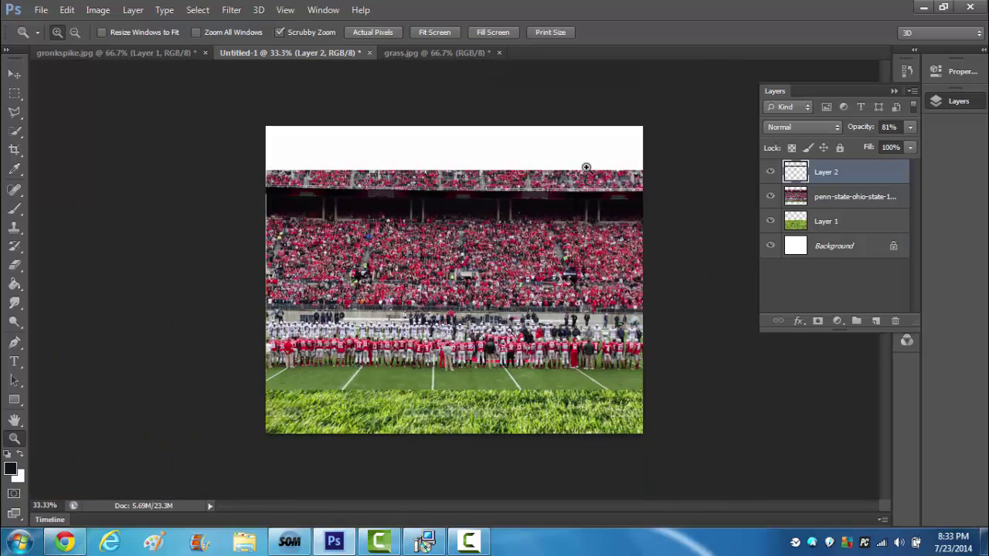
click(231, 10)
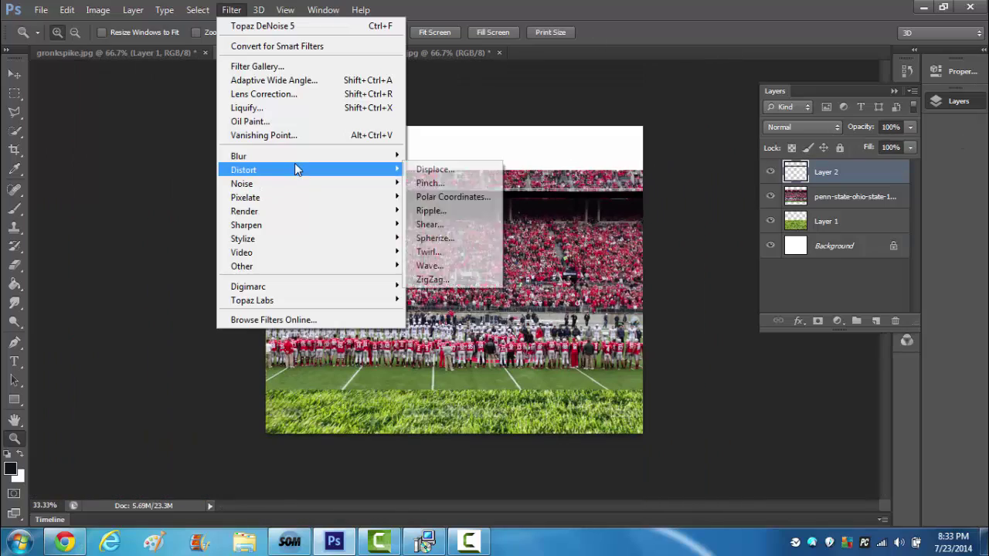
click(475, 285)
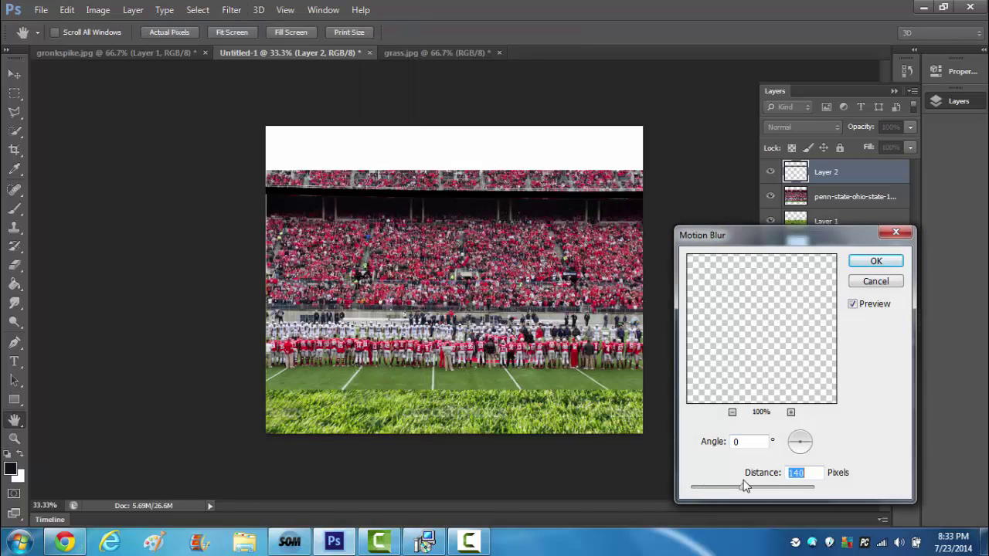
click(876, 261)
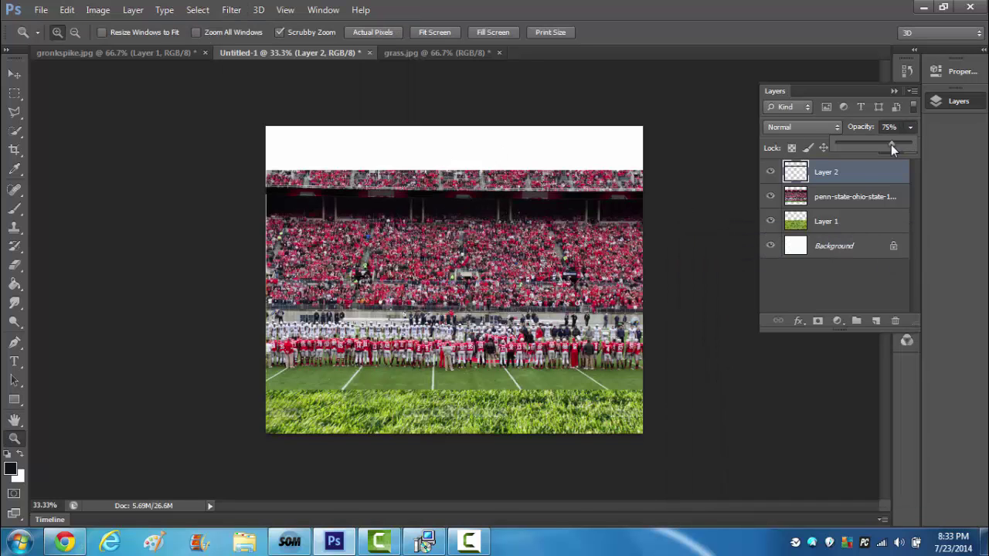
key(Delete)
- Shift the stadium's Hue to -113 with Colorize off, turning the crowd blue
key(ctrl+u)
click(352, 217)
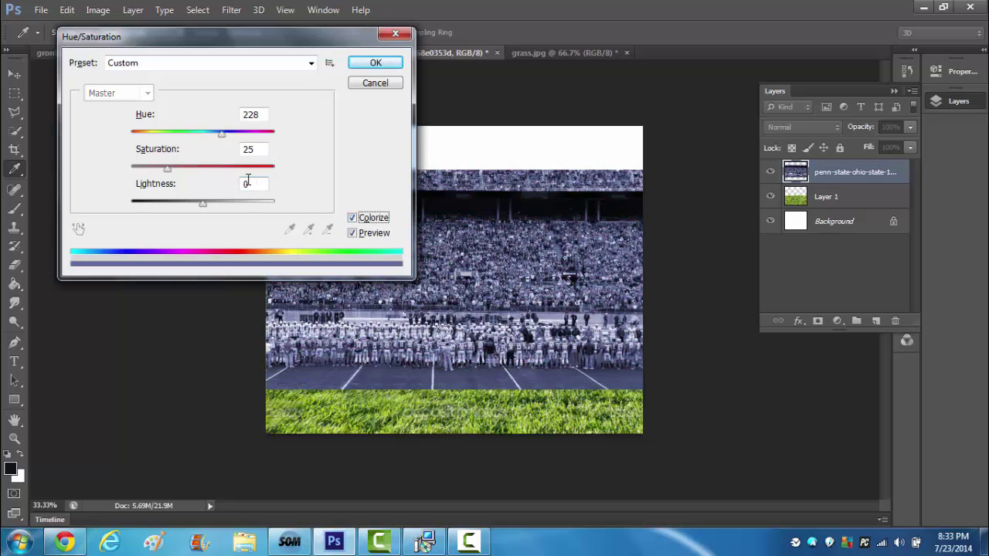
click(353, 217)
mouse_move(202, 133)
mouse_down()
mouse_move(243, 134)
mouse_move(151, 136)
mouse_up()
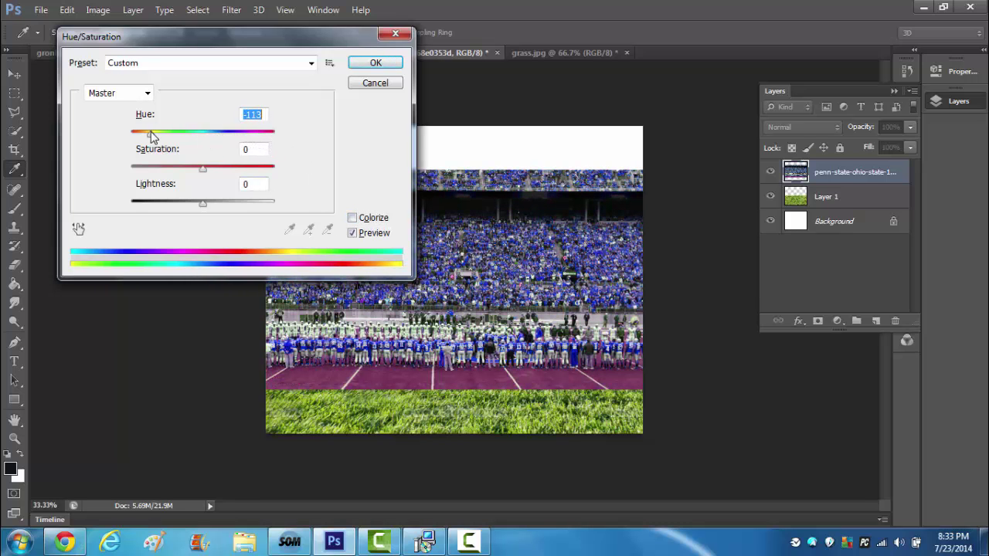
click(375, 62)
click(369, 241)
- Erase the players and field strip from the stadium layer with a large eraser brush
key(e)
right_click(317, 263)
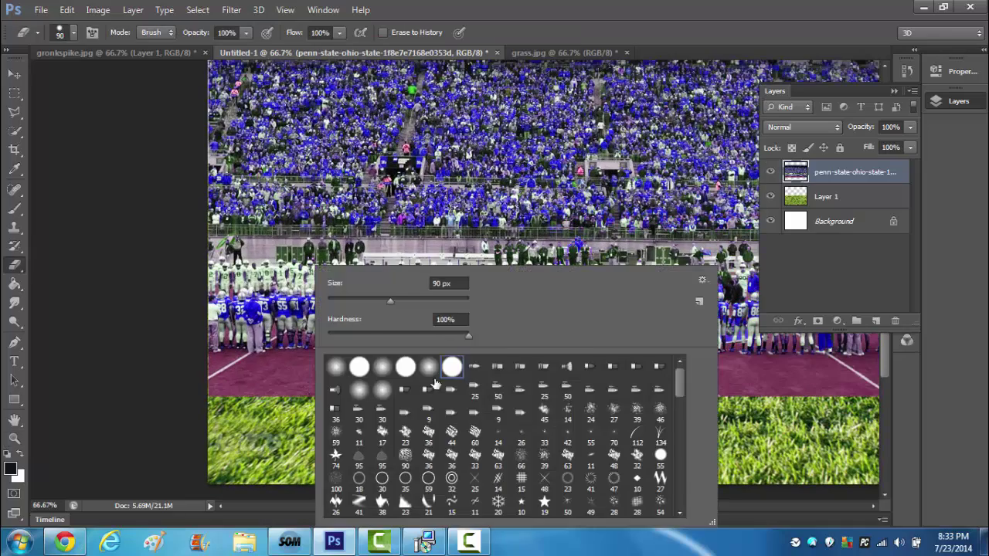
drag(278, 382, 183, 404)
drag(213, 363, 842, 360)
drag(590, 506, 674, 506)
mouse_move(656, 371)
mouse_down()
mouse_move(494, 343)
mouse_move(162, 348)
mouse_move(92, 270)
mouse_up()
drag(294, 309, 649, 248)
drag(533, 255, 46, 278)
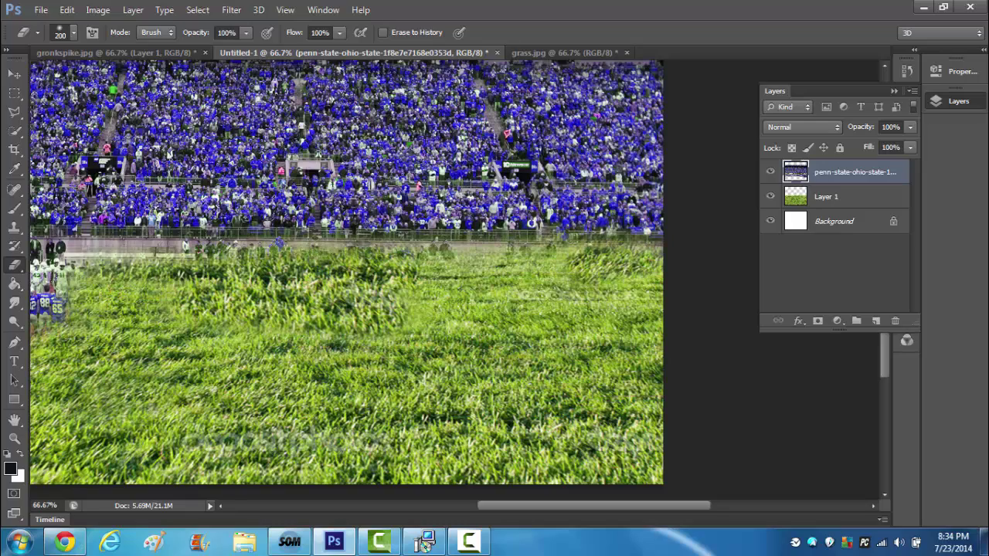
drag(208, 278, 31, 231)
mouse_move(696, 506)
mouse_down()
mouse_move(463, 506)
mouse_move(575, 506)
mouse_up()
mouse_move(386, 332)
mouse_down()
mouse_move(402, 247)
mouse_move(718, 224)
mouse_up()
drag(474, 506, 580, 506)
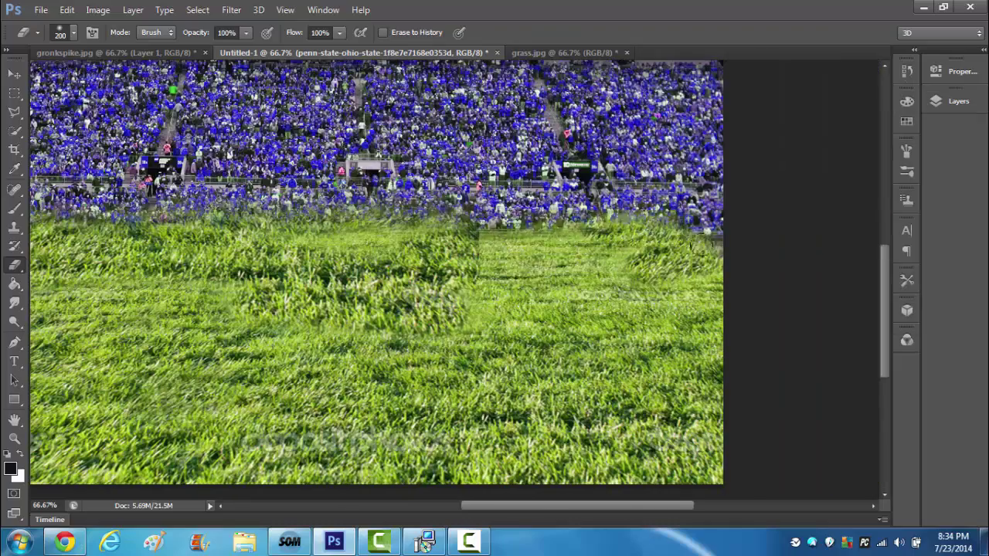
- Move the stadium layer below the grass, enlarge it to cover the top, and nudge it right
key(ctrl+minus)
key(ctrl+minus)
key(v)
click(958, 100)
drag(587, 232, 579, 181)
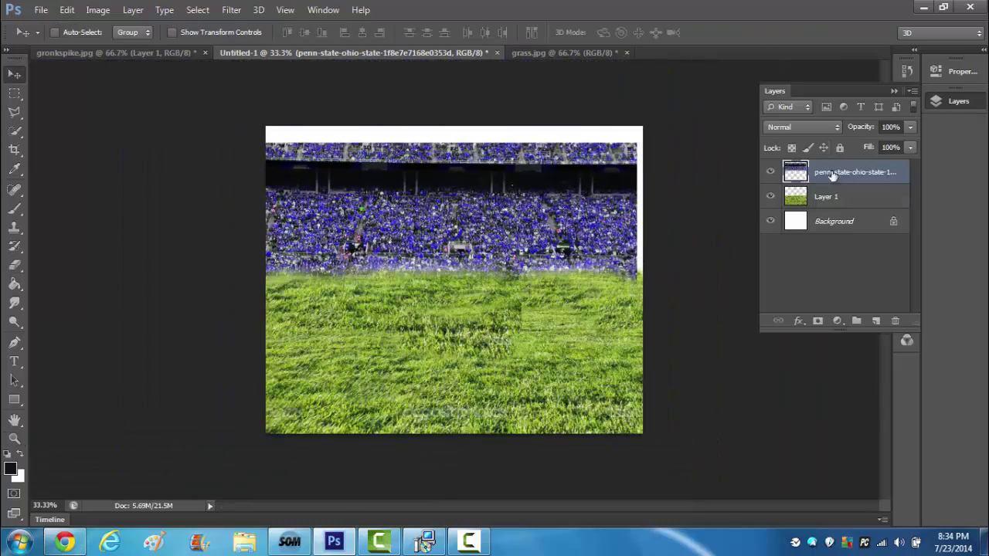
drag(849, 172, 850, 207)
drag(611, 185, 587, 209)
key(ctrl+t)
drag(265, 142, 238, 129)
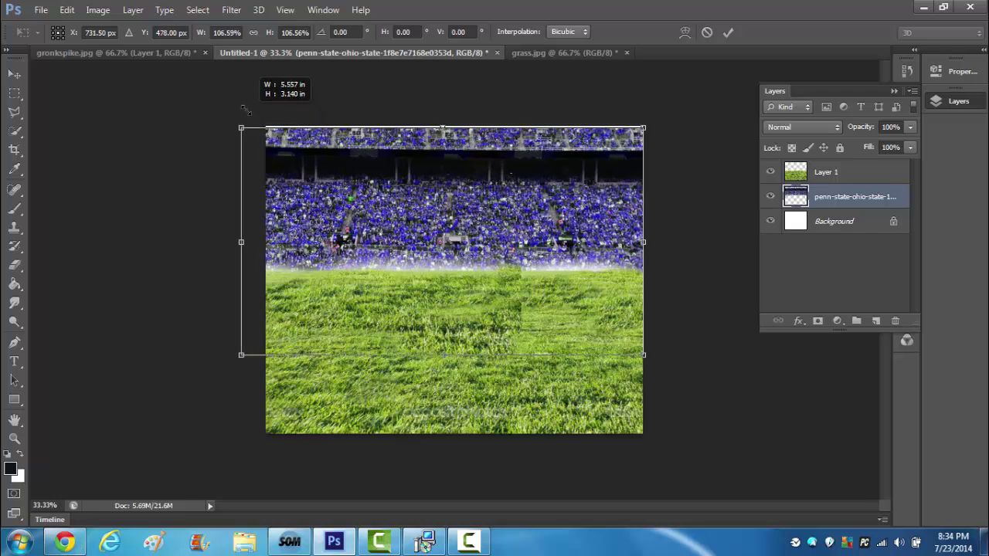
key(Return)
drag(397, 176, 421, 179)
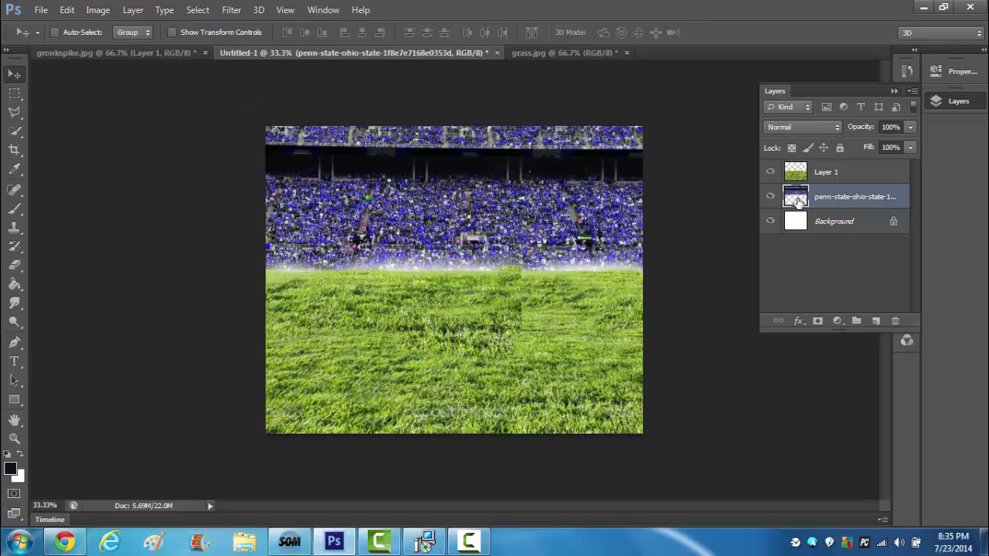
- On a new layer, paint a crowd-sampled blue band along the stadium-grass seam at 71% opacity
click(875, 320)
drag(834, 196, 834, 164)
key(i)
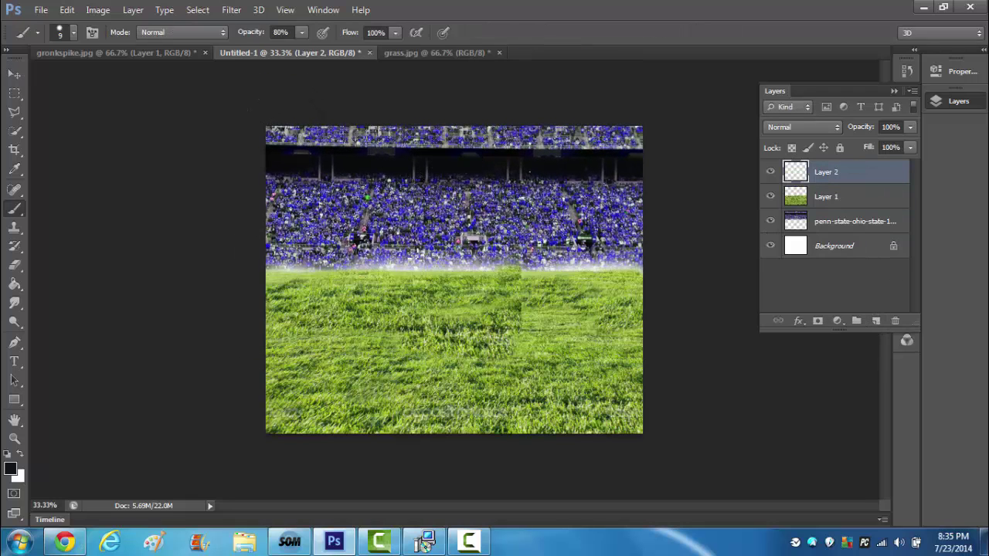
click(411, 204)
key(b)
right_click(329, 269)
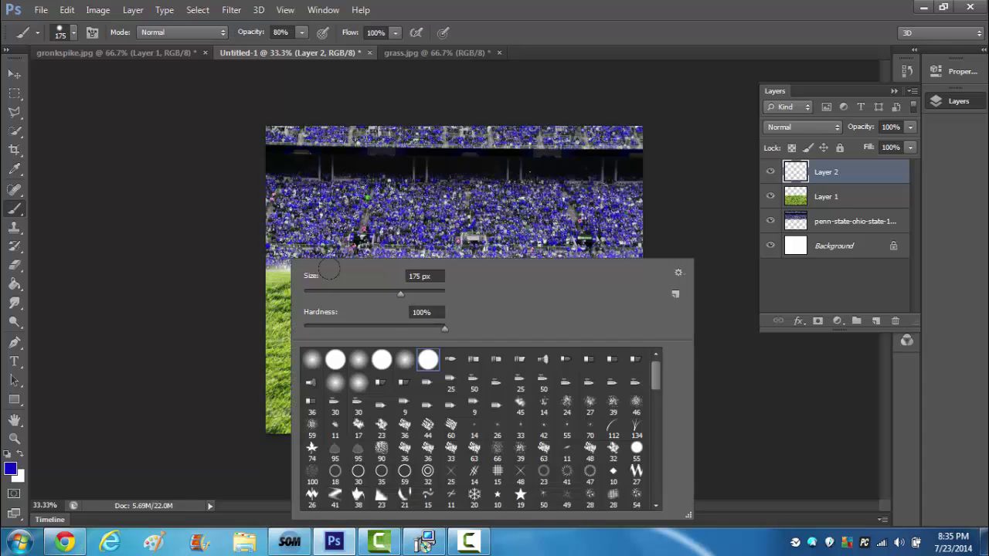
key(Escape)
key(bracketright)
key(bracketright)
drag(255, 265, 654, 255)
drag(910, 129, 888, 145)
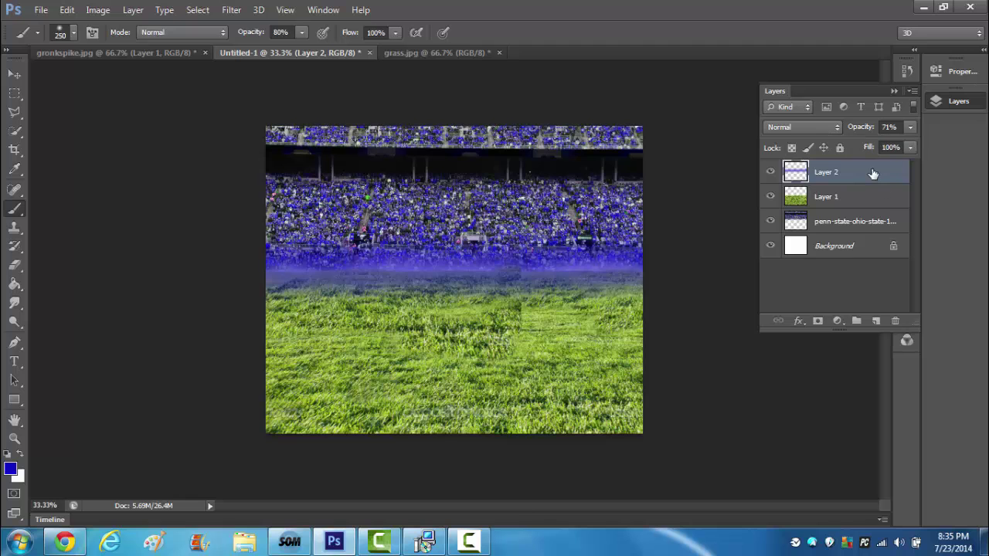
- Merge the blue band down and set the background's Saturation to -53
key(ctrl+e)
key(ctrl+e)
key(ctrl+u)
drag(203, 166, 165, 170)
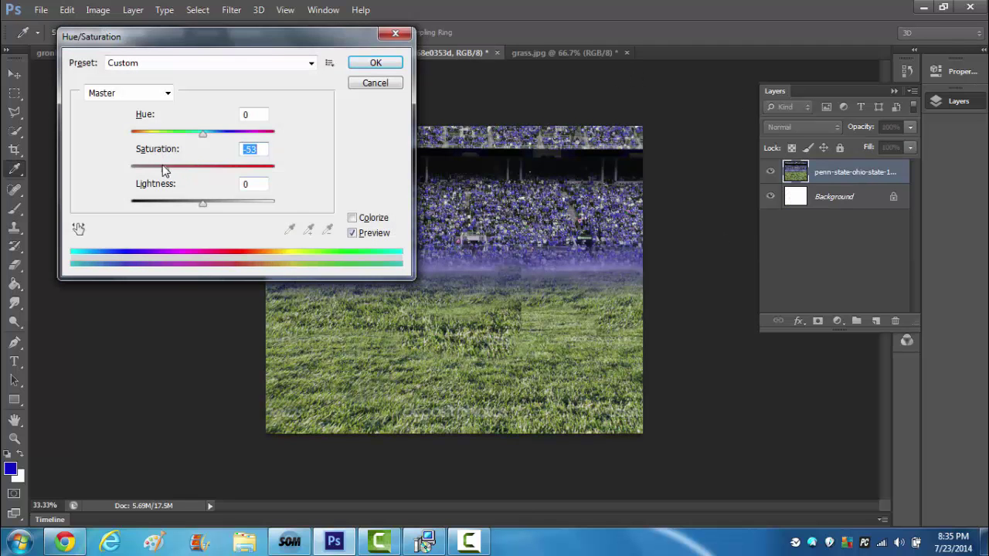
key(Return)
- Place the player cutout PNG from the NFLPlayers folder into the composite
click(41, 10)
click(62, 263)
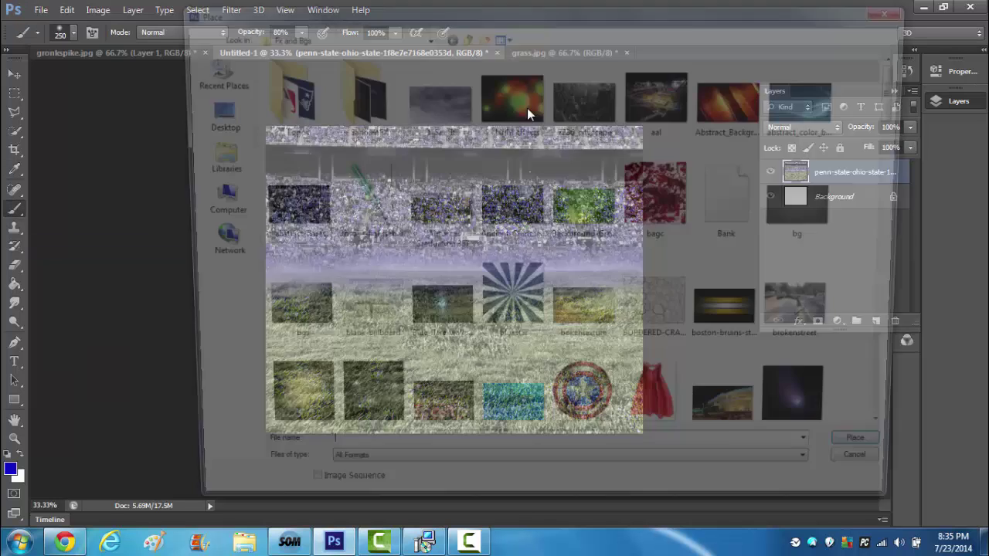
click(424, 34)
click(331, 121)
double_click(452, 108)
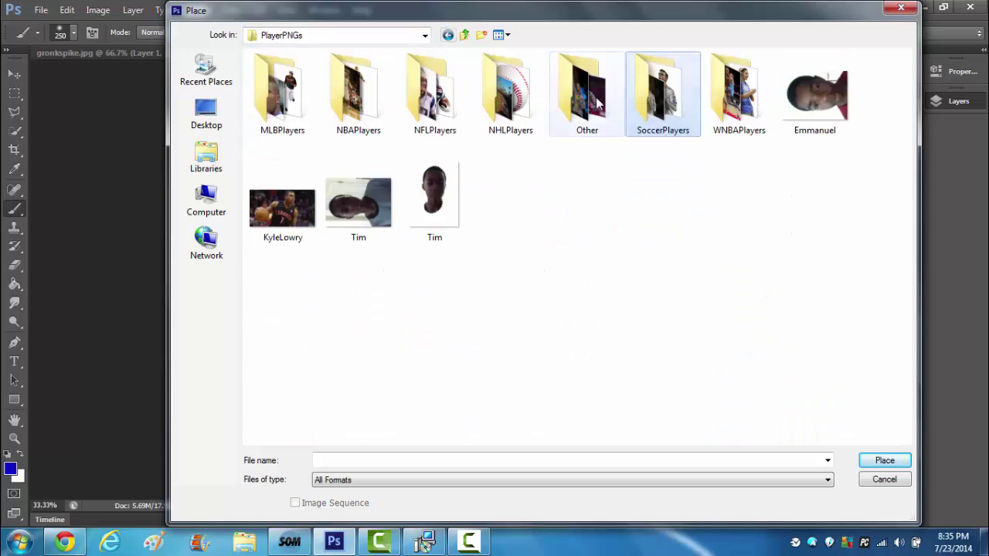
double_click(435, 93)
click(739, 92)
key(Return)
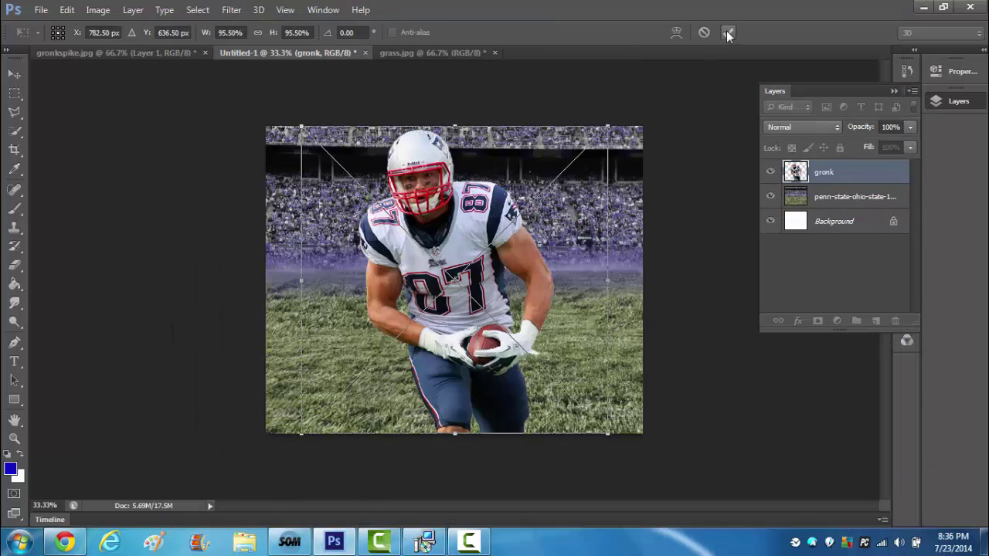
click(728, 33)
- Drag the player wallpaper image into the composite and close grass.jpg without saving
click(41, 9)
click(62, 263)
double_click(515, 201)
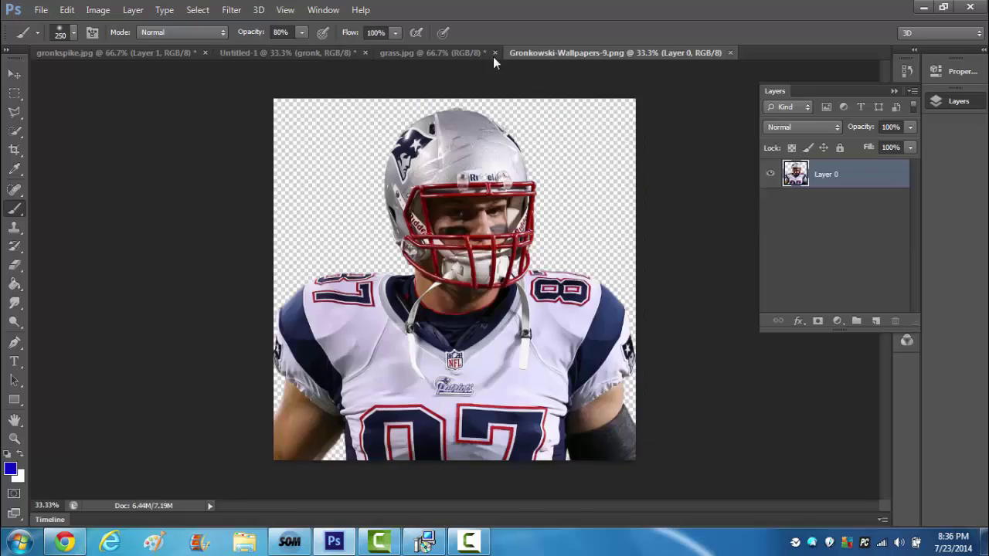
key(v)
drag(495, 232, 465, 73)
click(499, 52)
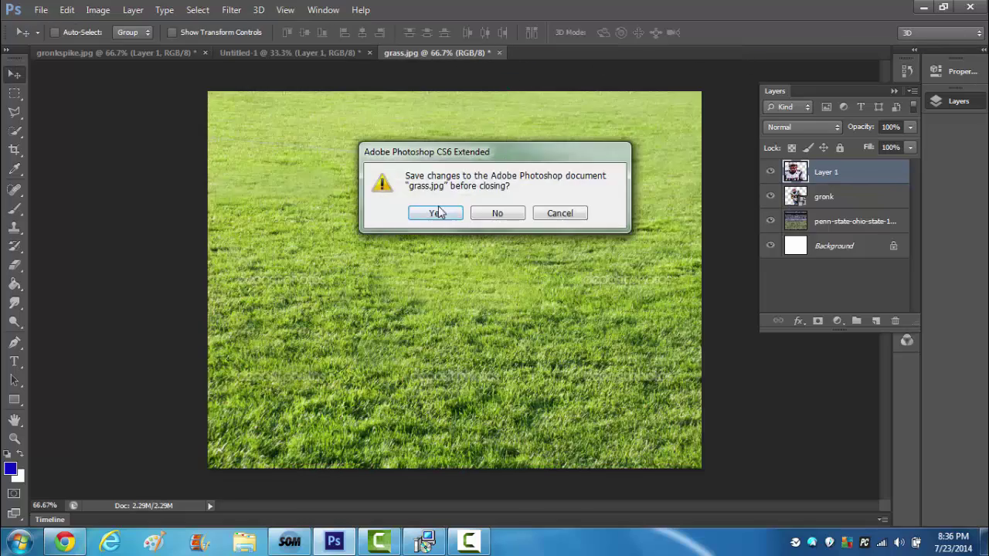
click(499, 214)
- Place the second player cutout into the composite
click(41, 9)
click(47, 245)
click(684, 224)
double_click(684, 224)
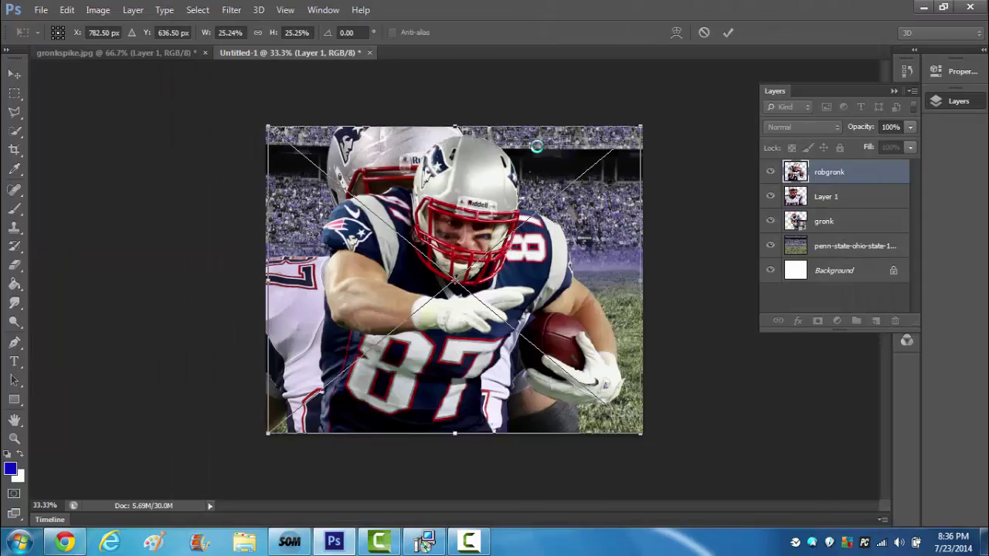
key(Return)
- Bring the spiking-player image into the composite, close gronkspike, and hide Layer 2
click(116, 53)
drag(309, 231, 459, 222)
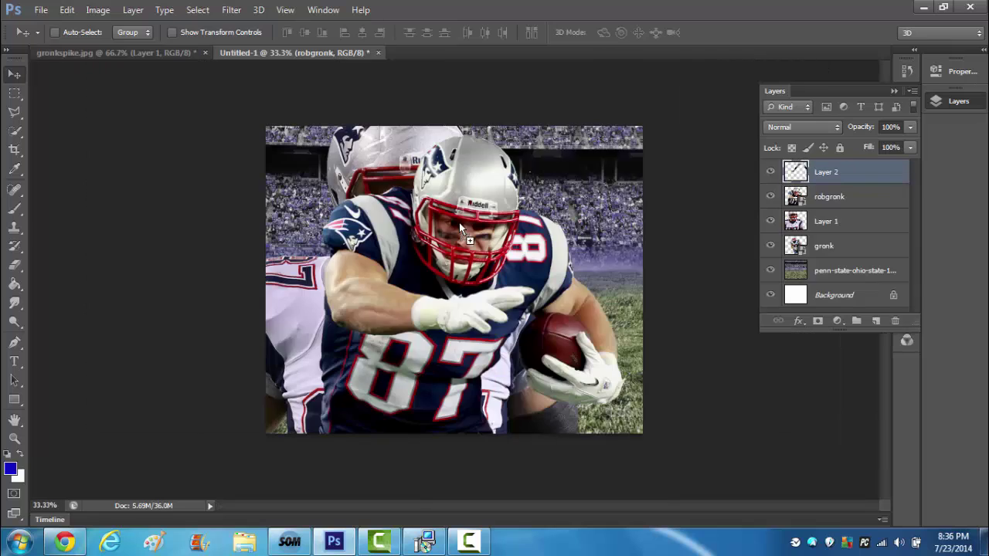
click(205, 53)
key(z)
alt+click(454, 279)
click(770, 171)
click(826, 199)
- Rasterize the robgronk and gronk layers, hiding robgronk and Layer 1
right_click(827, 199)
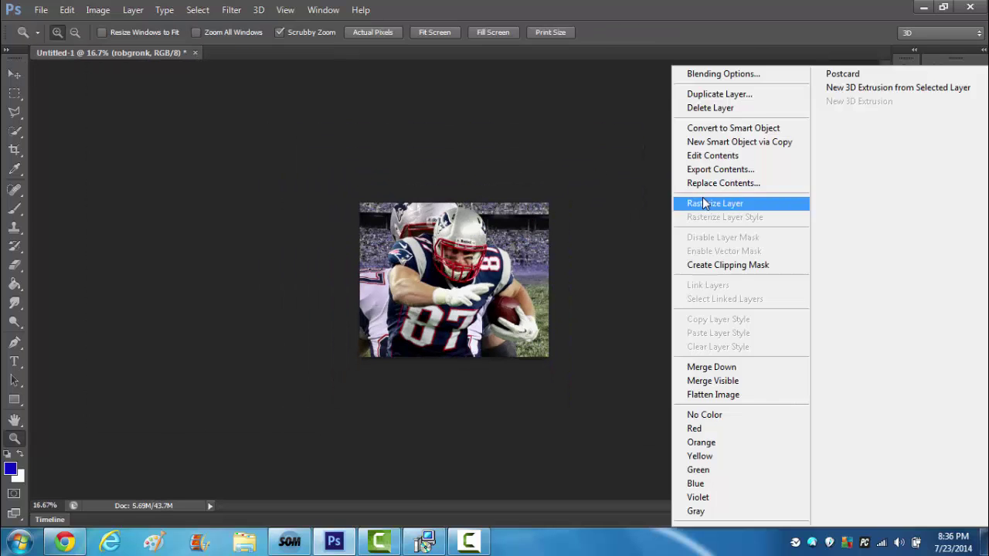
click(702, 203)
click(770, 197)
click(770, 221)
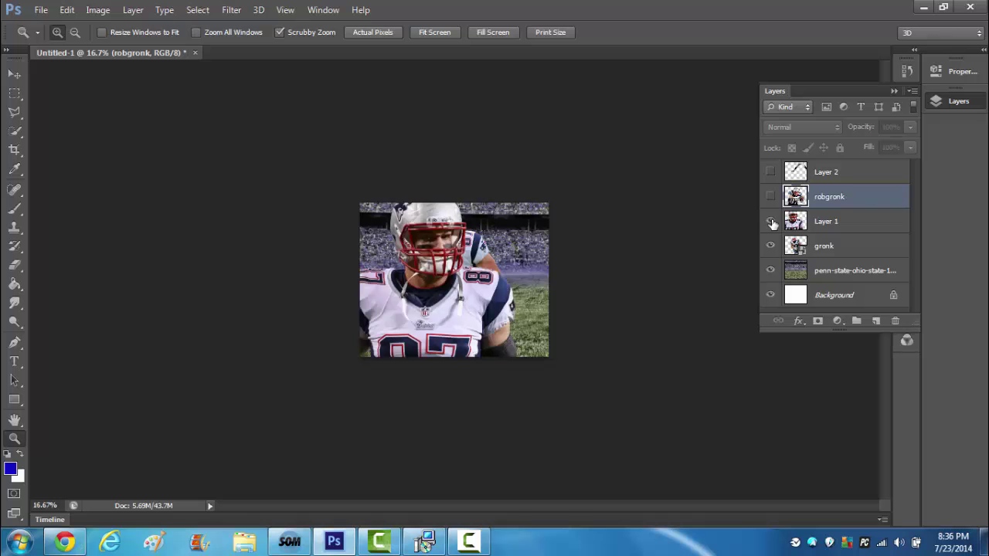
click(770, 221)
right_click(823, 246)
click(687, 239)
click(434, 32)
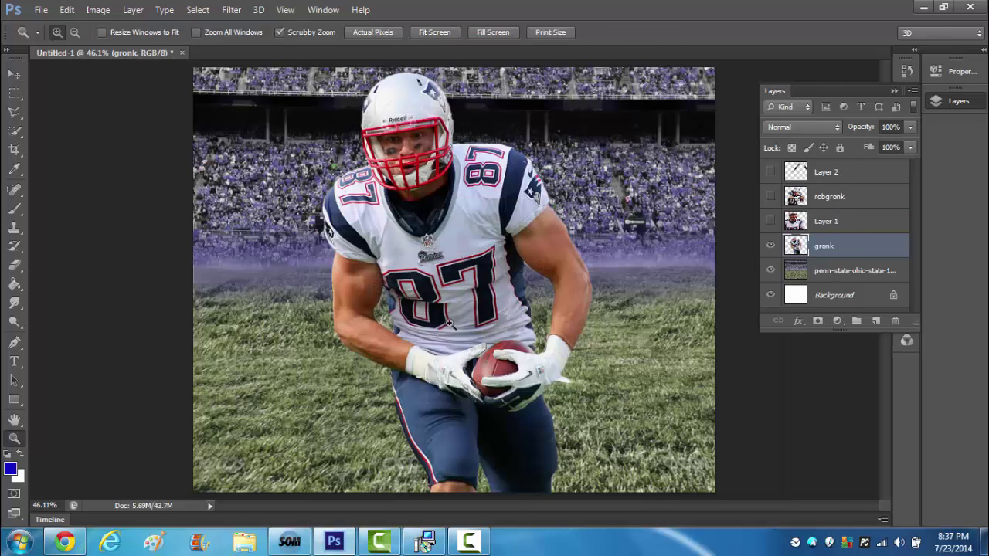
- Scale gronk to about 91%, raise it on the field, and run Topaz Labs
key(ctrl+t)
drag(316, 69, 363, 146)
drag(478, 347, 463, 286)
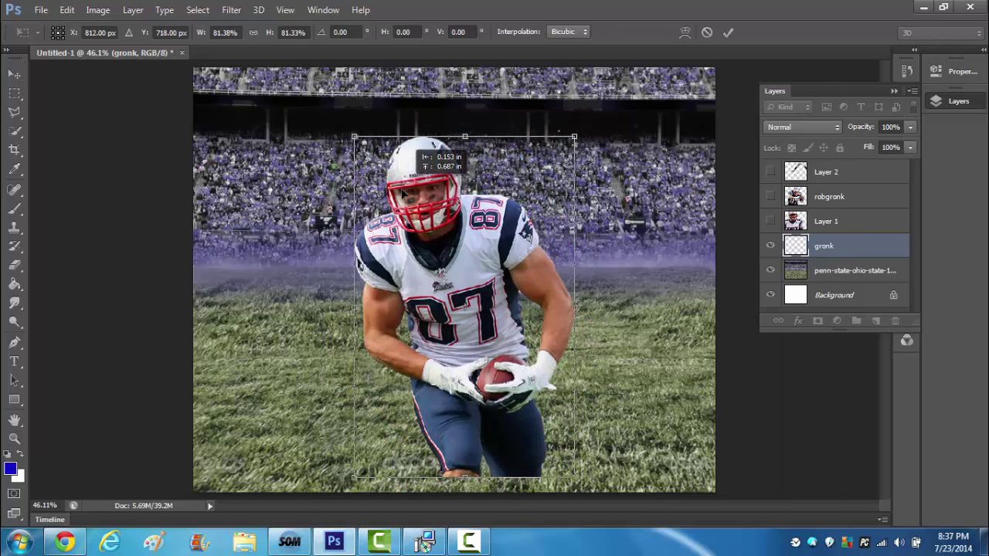
drag(578, 143, 592, 109)
key(Return)
drag(497, 205, 491, 206)
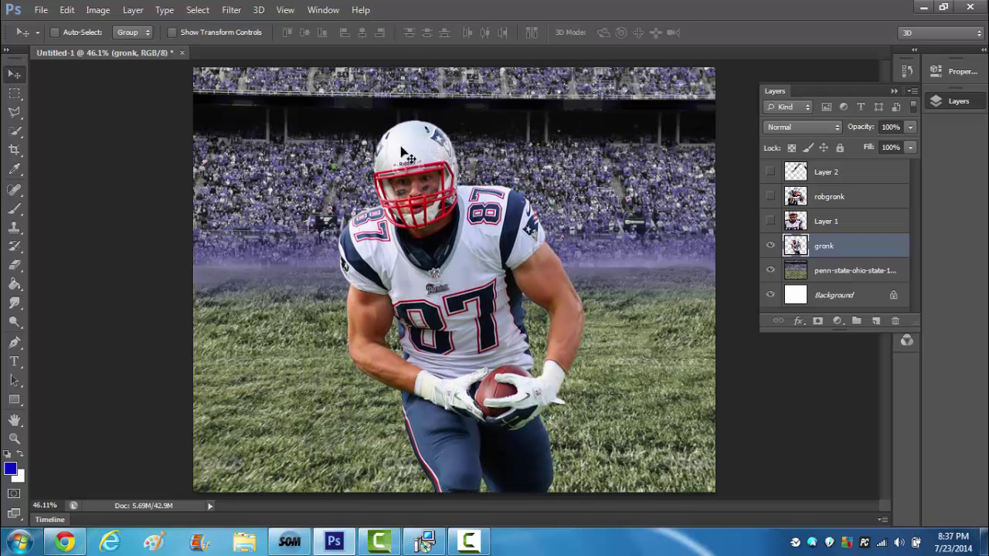
click(231, 9)
click(433, 302)
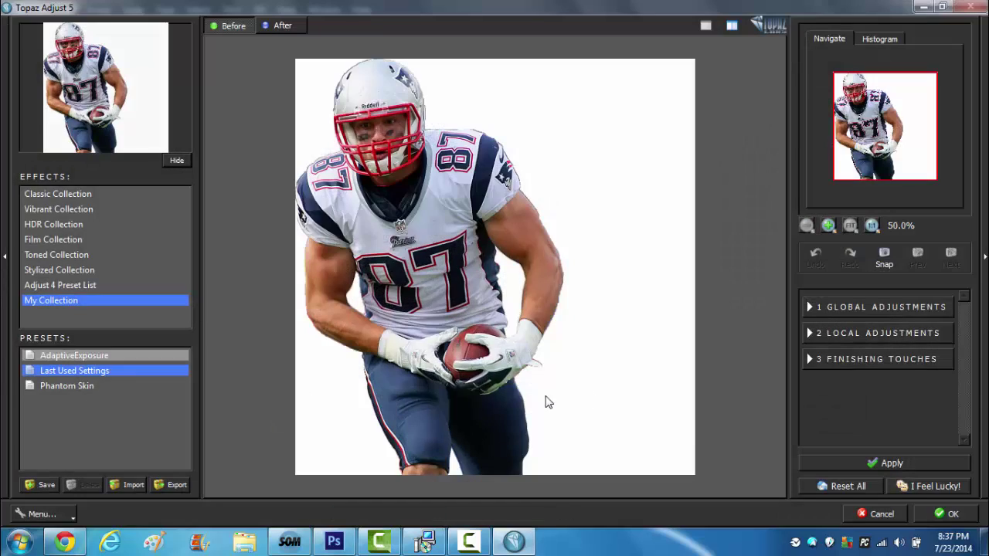
- Apply the Phantom Skin preset to gronk, show Layer 1, and move gronk to the top
click(132, 386)
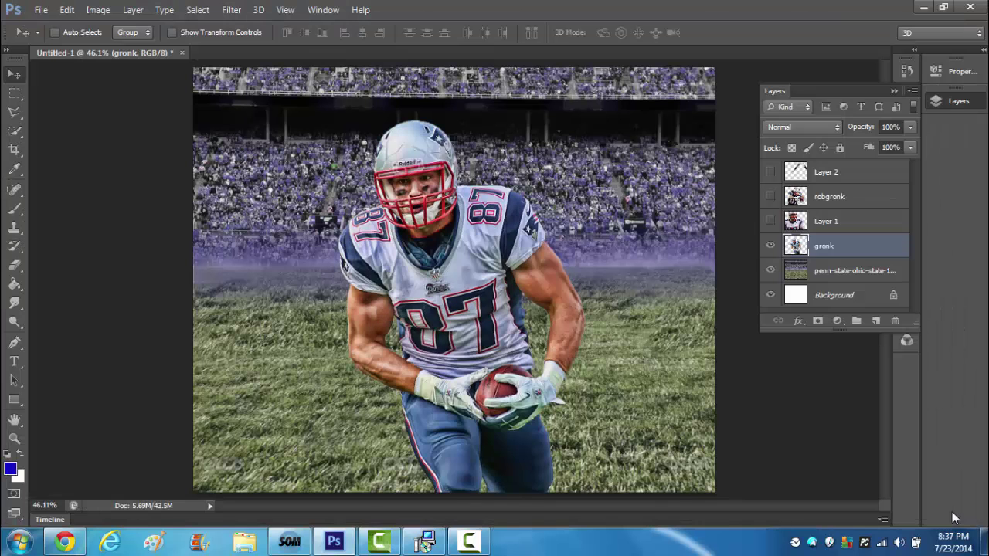
click(770, 221)
drag(860, 129, 826, 166)
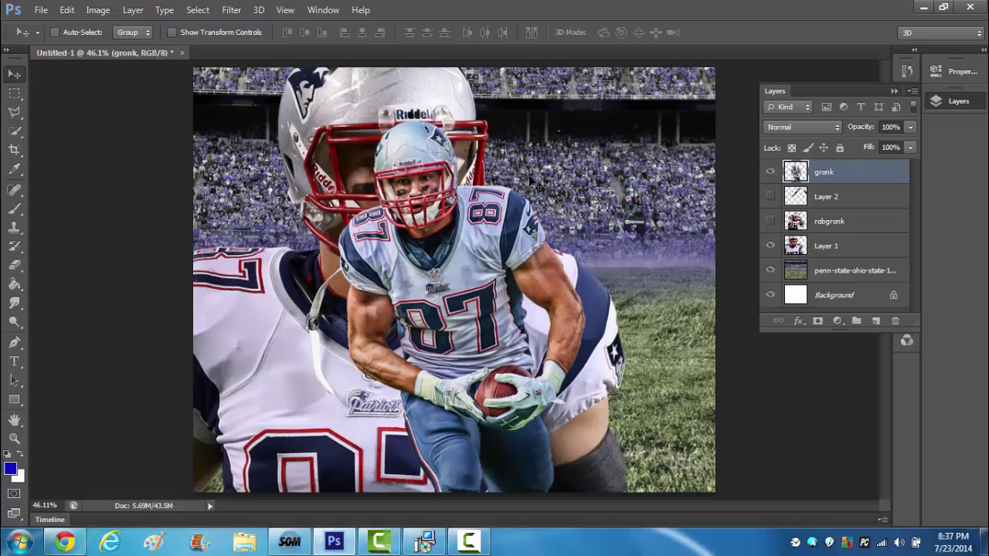
- Shrink Layer 1 to about 47% at upper right, reapply Topaz, and show robgronk
click(831, 243)
key(ctrl+t)
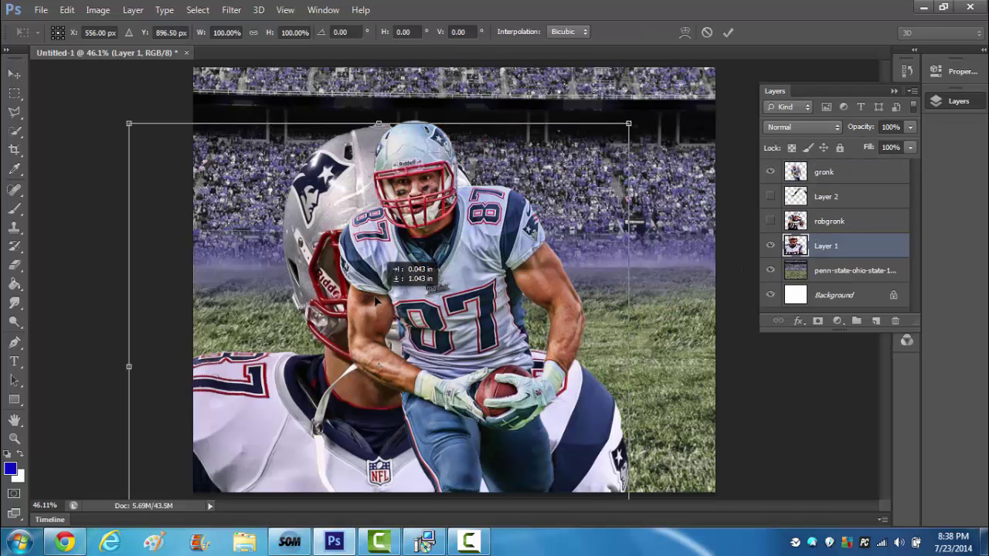
drag(123, 61, 392, 381)
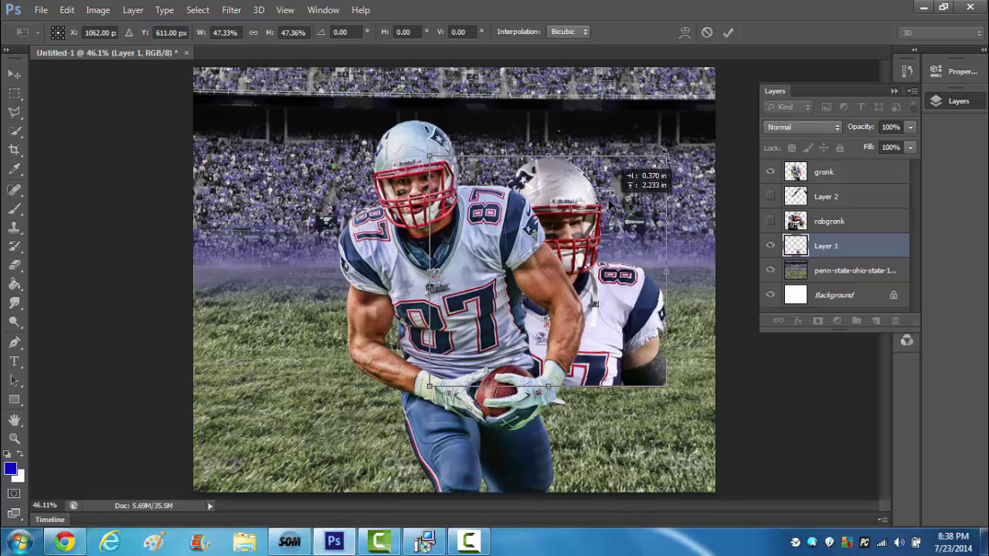
drag(565, 437, 599, 218)
key(Return)
key(ctrl+f)
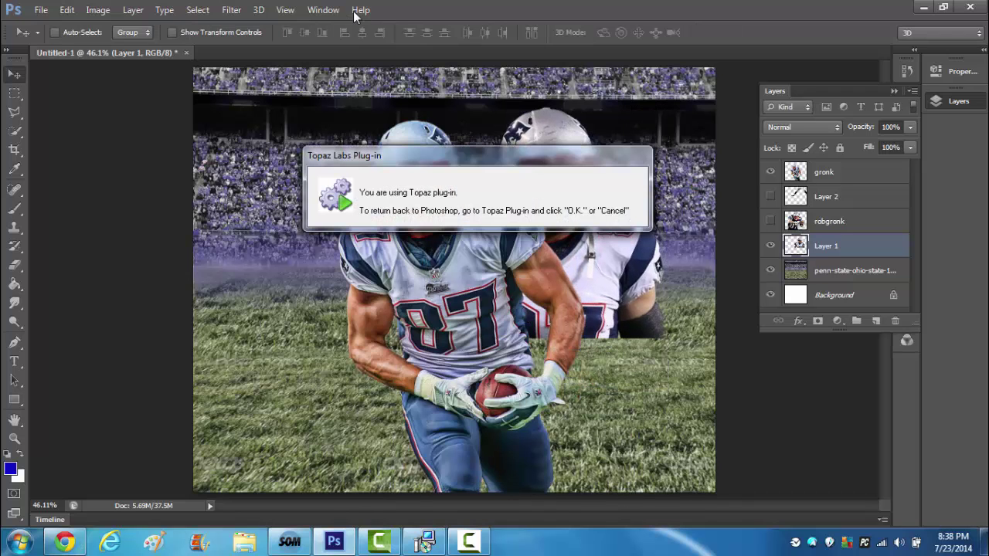
click(771, 222)
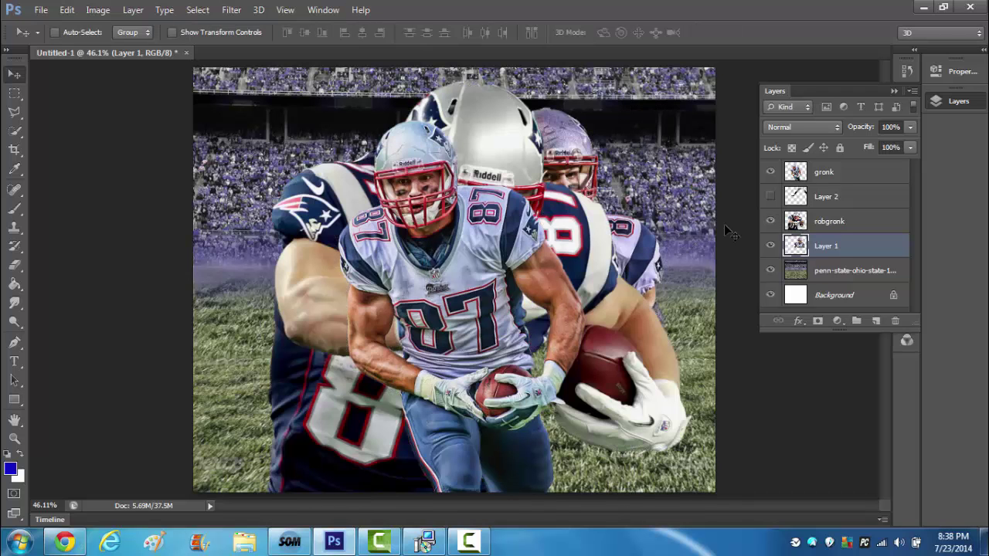
click(806, 221)
- Move robgronk below Layer 1, apply Topaz, and place it behind gronk at right
drag(820, 232, 819, 258)
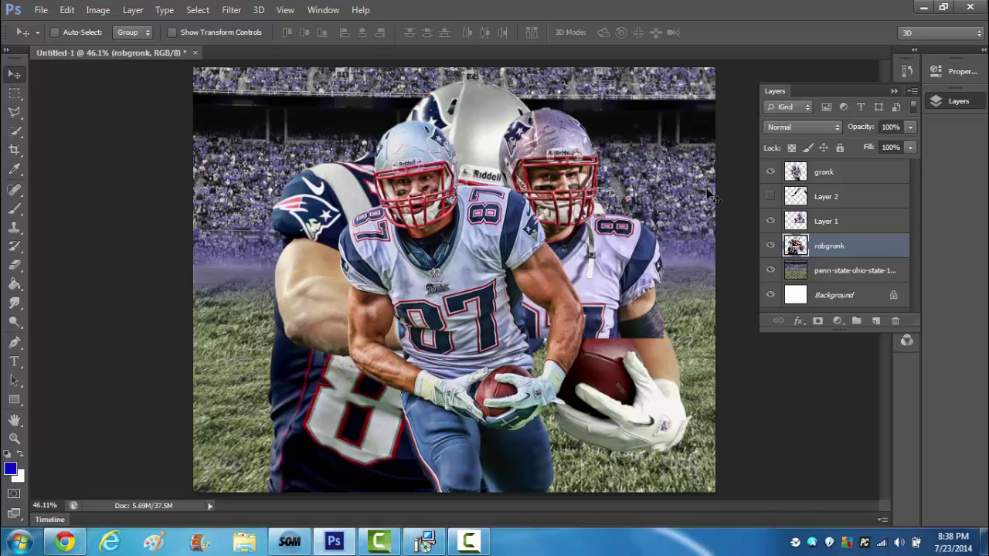
click(770, 222)
key(ctrl+f)
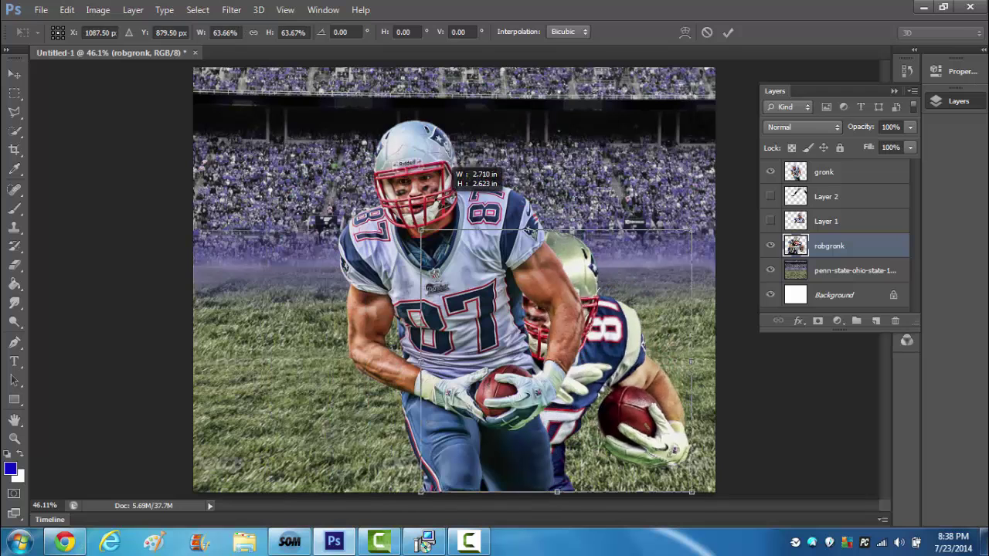
drag(634, 232, 630, 116)
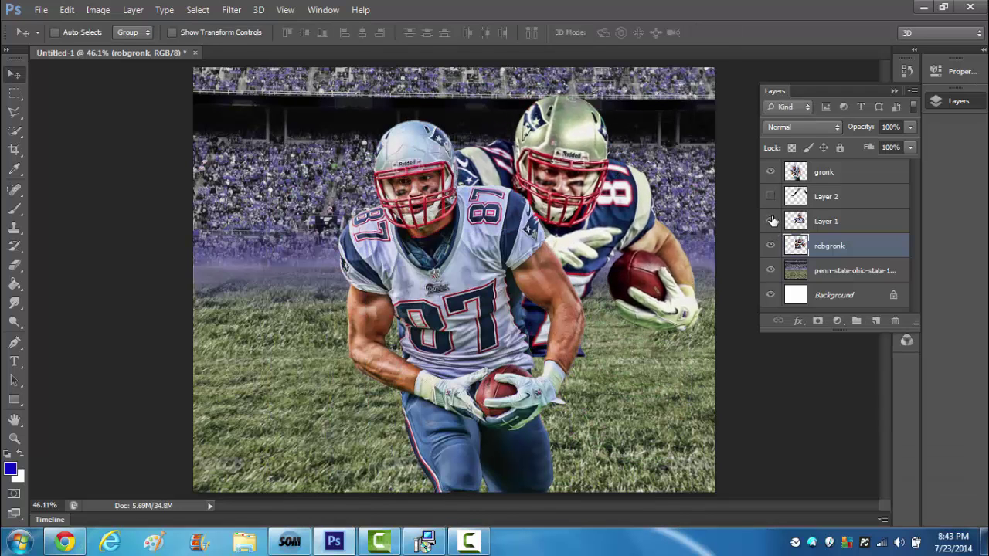
- Show Layer 2 and resize it behind gronk at the left
click(772, 220)
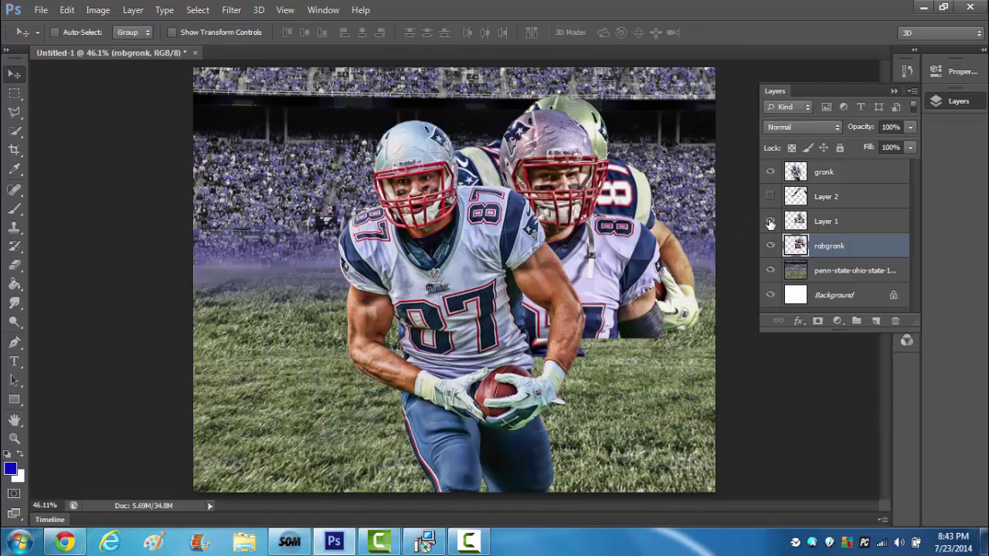
click(770, 196)
click(835, 251)
drag(464, 232, 396, 101)
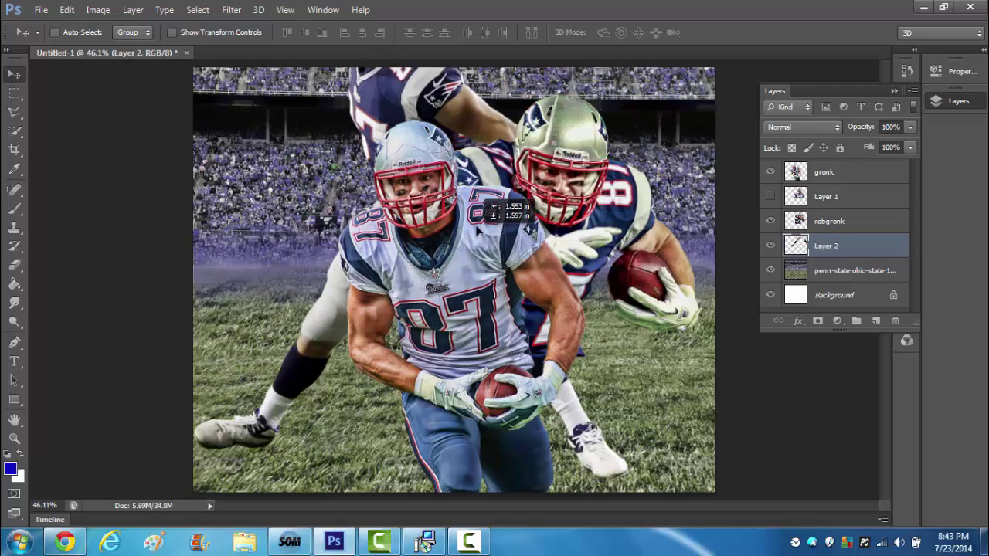
key(ctrl+t)
drag(533, 402, 533, 123)
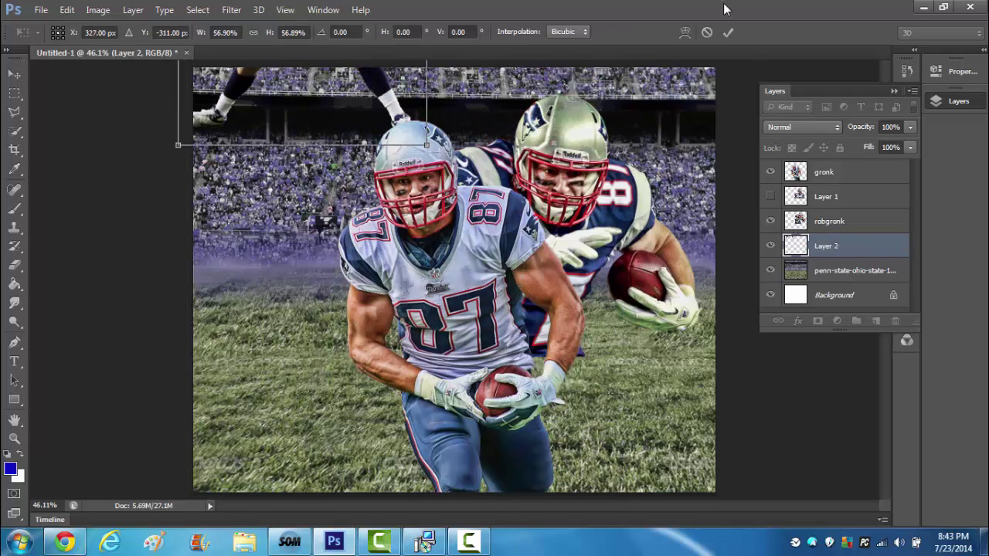
key(Return)
drag(376, 121, 426, 424)
key(ctrl+t)
drag(332, 255, 355, 178)
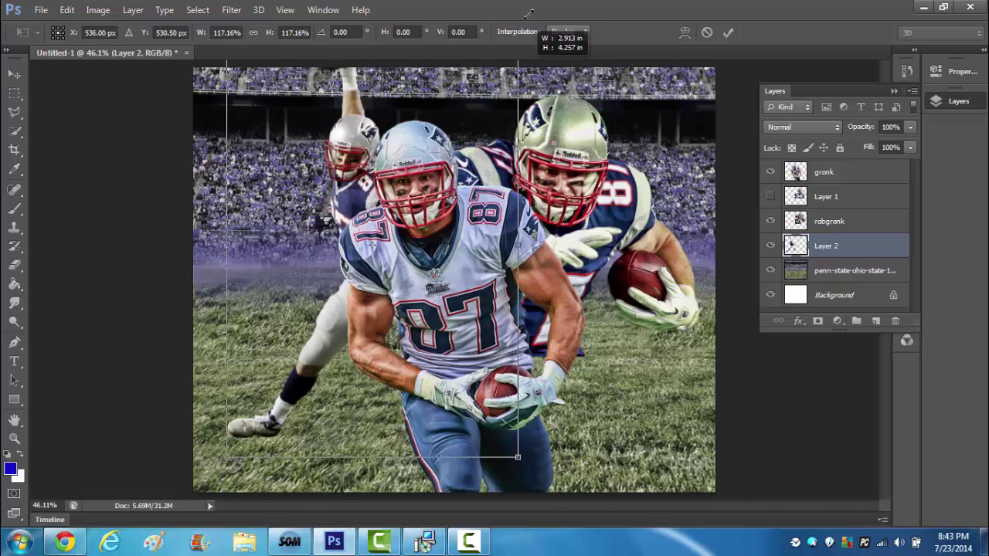
key(Return)
mouse_move(486, 226)
mouse_down()
mouse_move(464, 166)
mouse_move(480, 139)
mouse_up()
- Apply Topaz to Layer 2 and scale it to about 157%, shifted further left
key(ctrl+f)
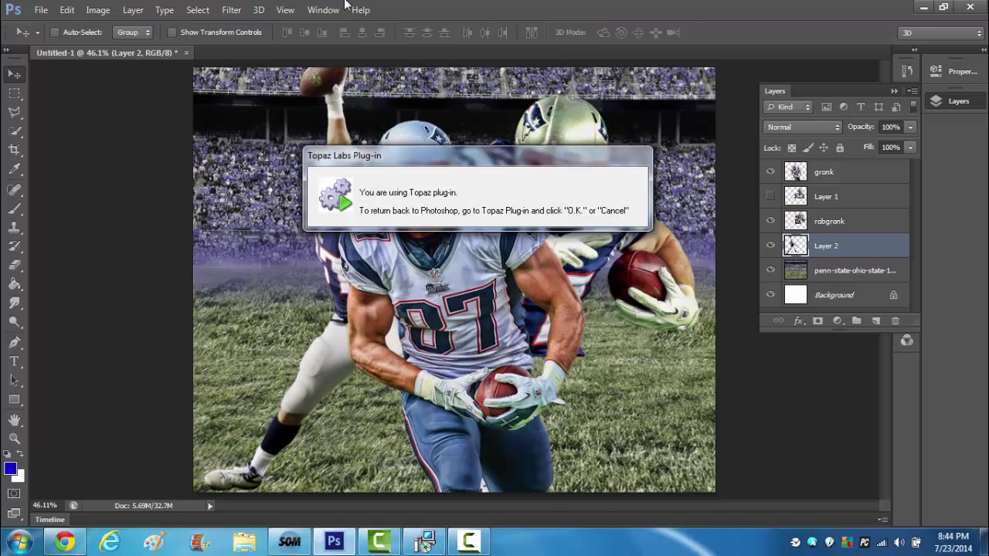
key(ctrl+t)
drag(714, 137, 896, 16)
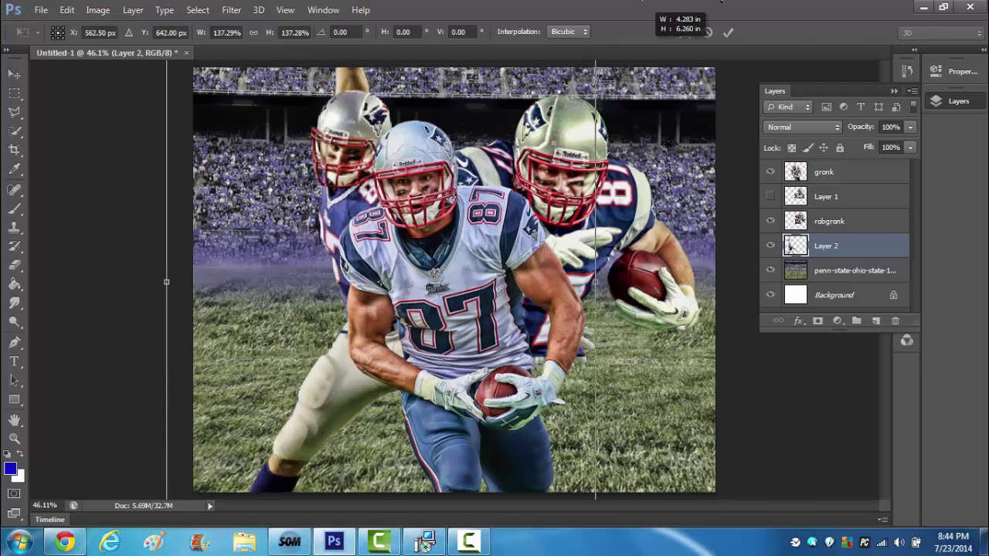
click(707, 32)
key(ctrl+t)
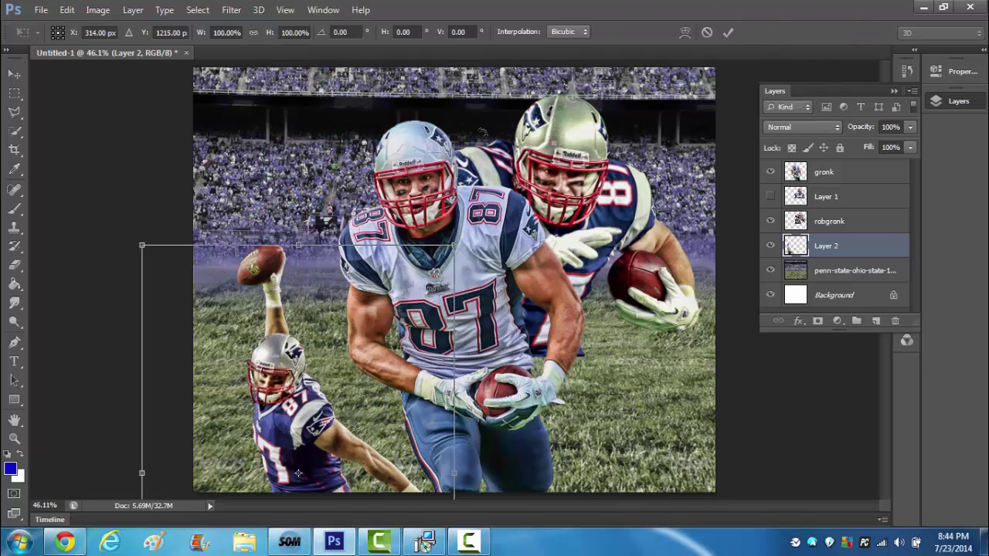
drag(454, 249, 657, 4)
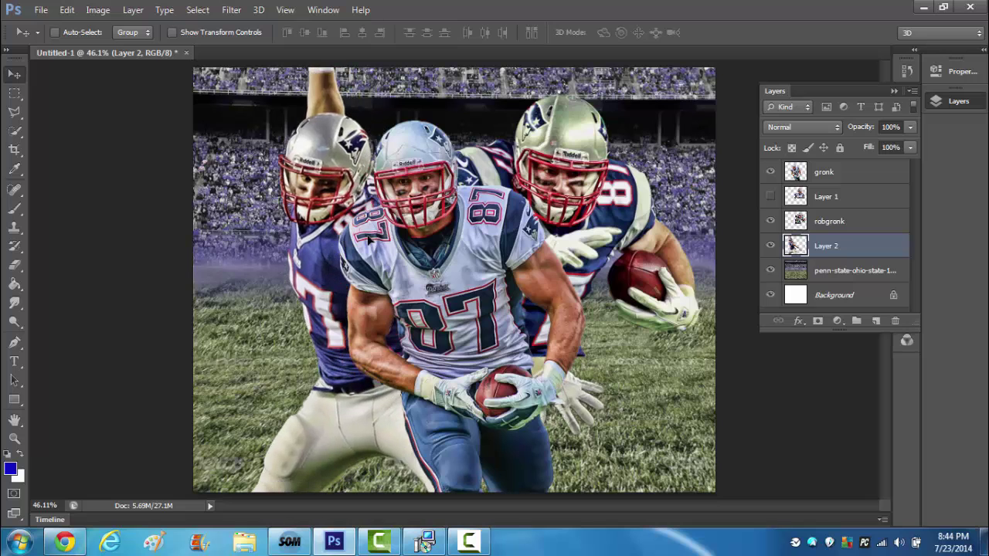
drag(396, 205, 360, 205)
- Show Layer 1 enlarged at top centre, and restack robgronk and Layer 1 below Layer 2
click(770, 196)
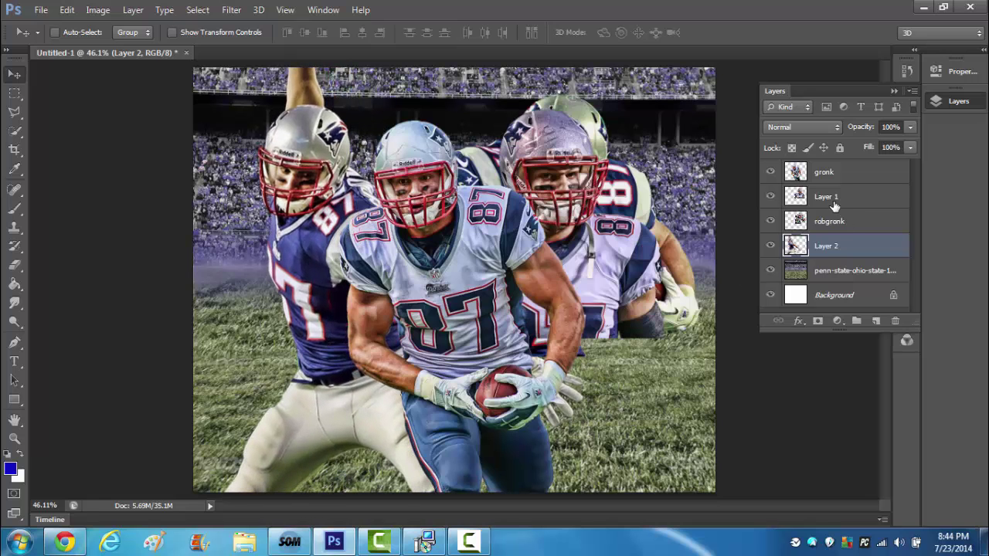
click(827, 197)
mouse_move(433, 108)
mouse_down()
mouse_move(479, 131)
mouse_move(473, 124)
mouse_up()
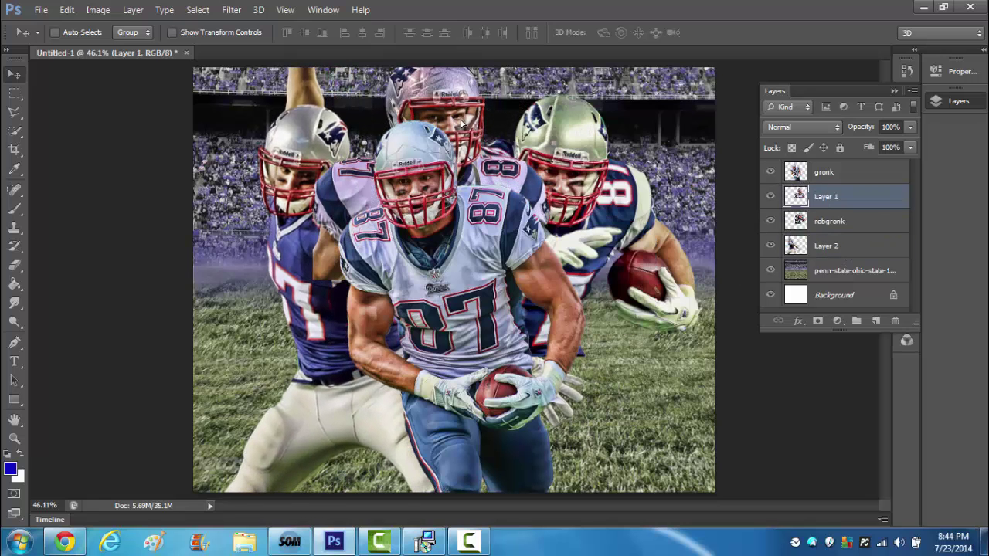
key(ctrl+t)
drag(497, 317, 723, 541)
key(Return)
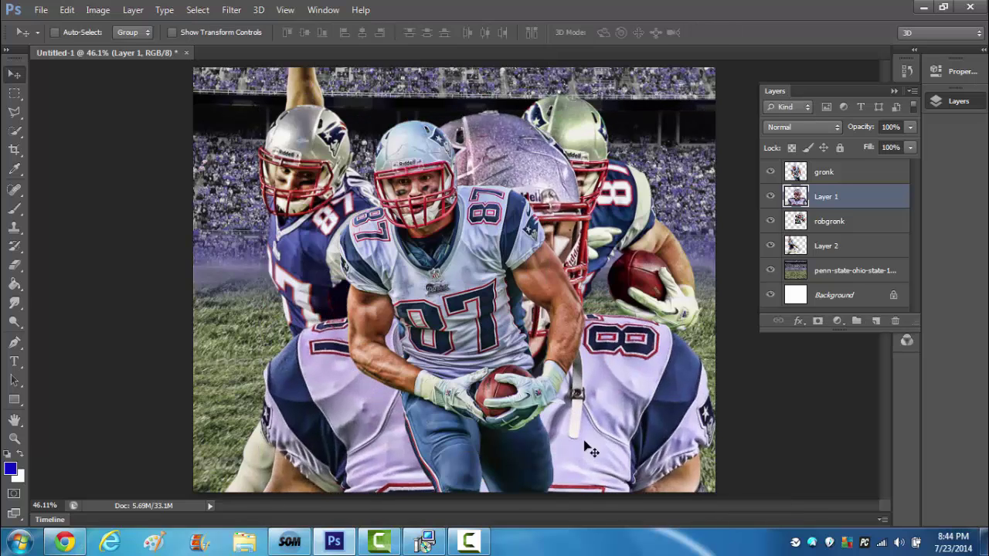
drag(591, 448, 541, 320)
drag(827, 221, 828, 255)
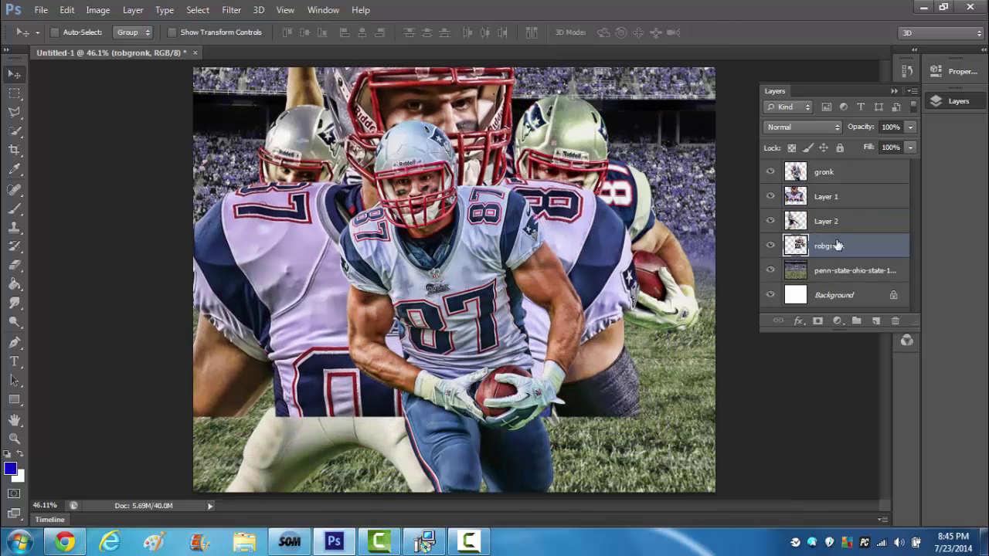
drag(833, 199, 838, 255)
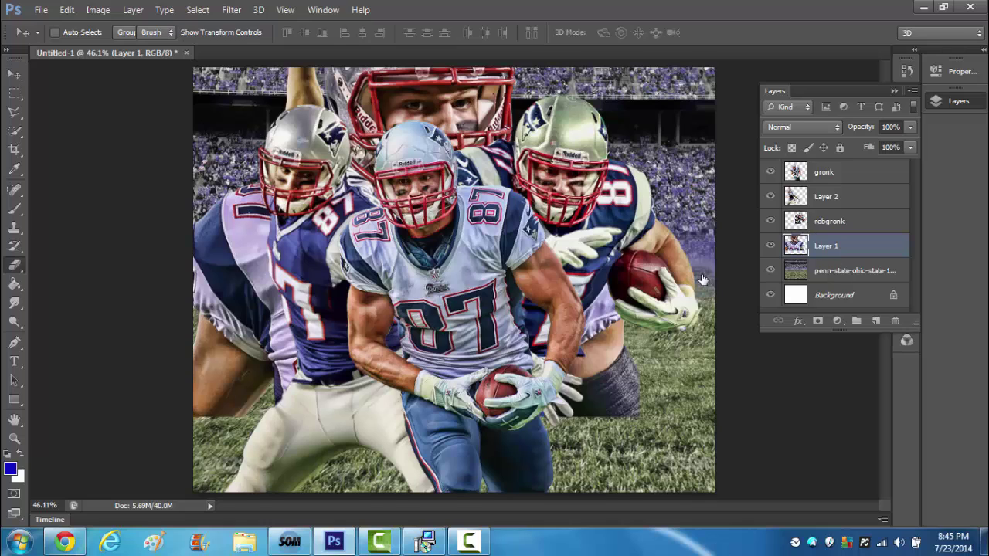
- Add a layer mask to Layer 1 with default black and white colours
key(e)
click(817, 321)
key(g)
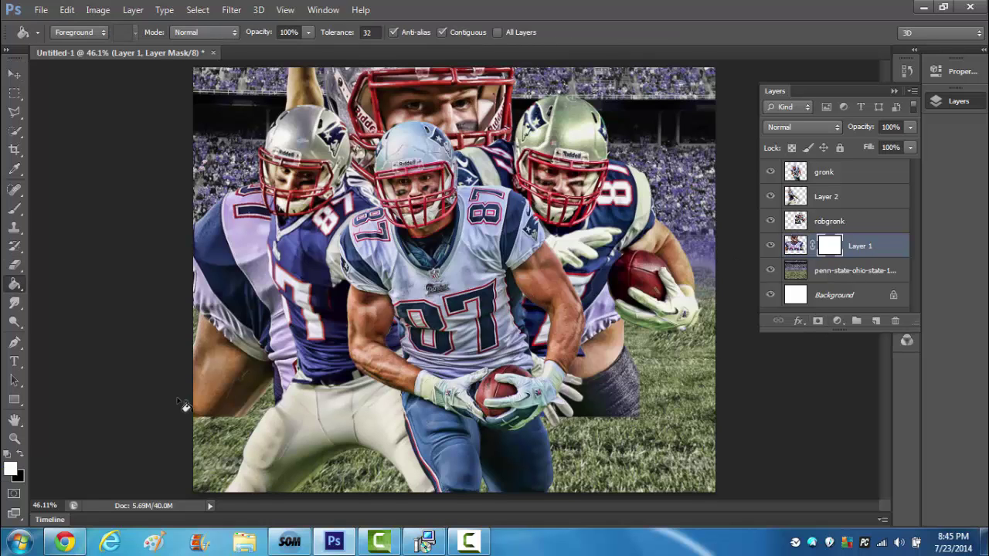
click(156, 415)
key(ctrl+i)
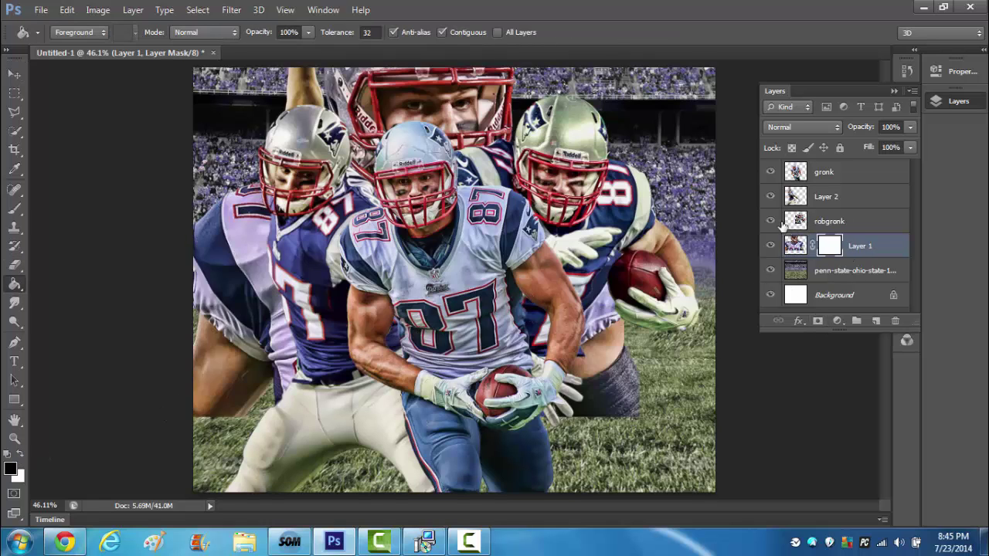
key(e)
- Mask out Layer 1's lower areas with a 456 px textured brush to reveal grass
right_click(679, 266)
drag(959, 404, 955, 514)
scroll(927, 464, down, 1)
click(794, 484)
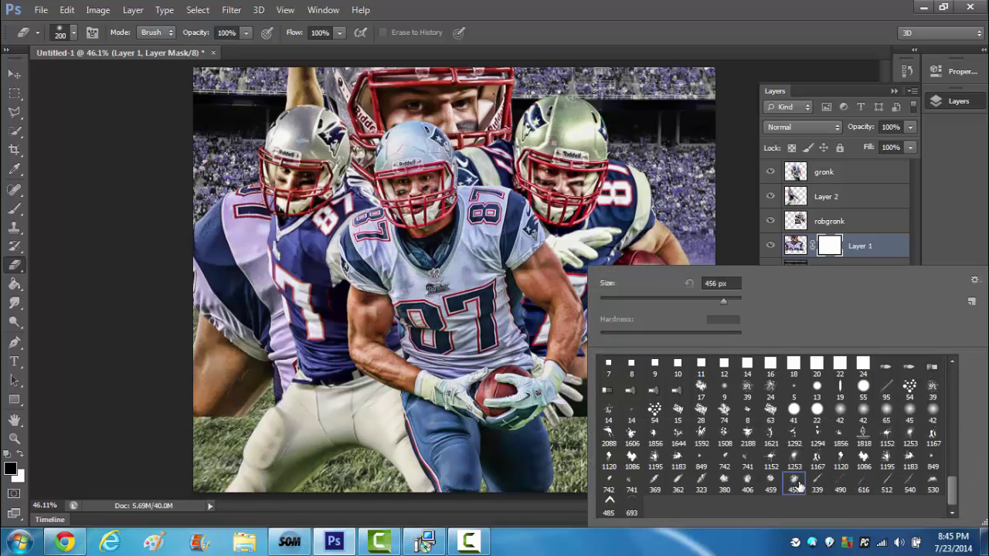
key(Return)
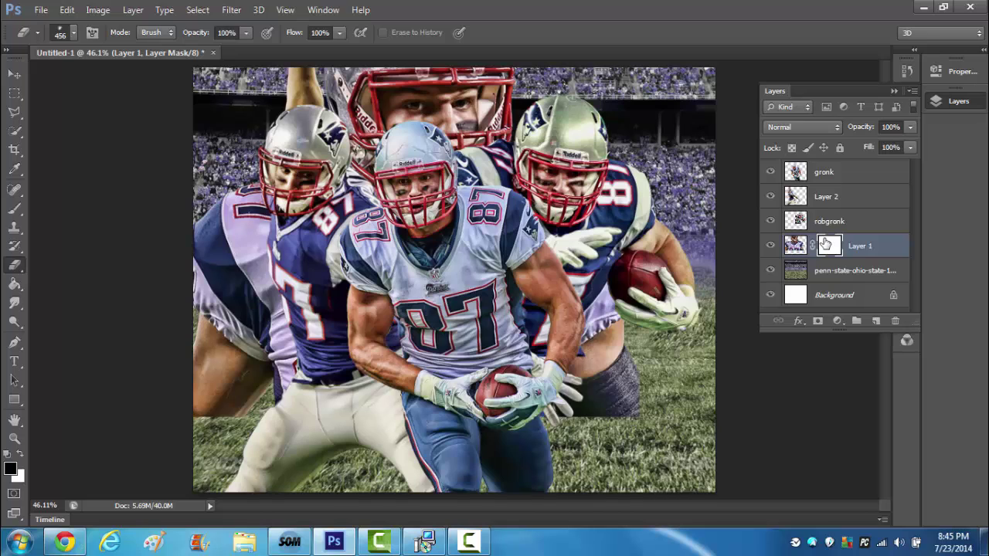
key(x)
drag(610, 402, 595, 317)
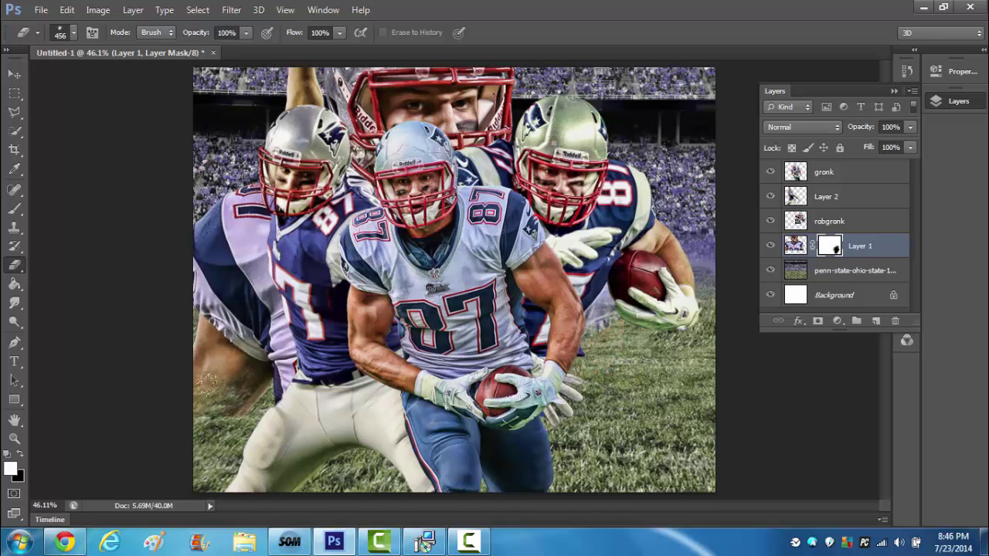
mouse_move(239, 401)
mouse_down()
mouse_move(141, 214)
mouse_move(213, 266)
mouse_up()
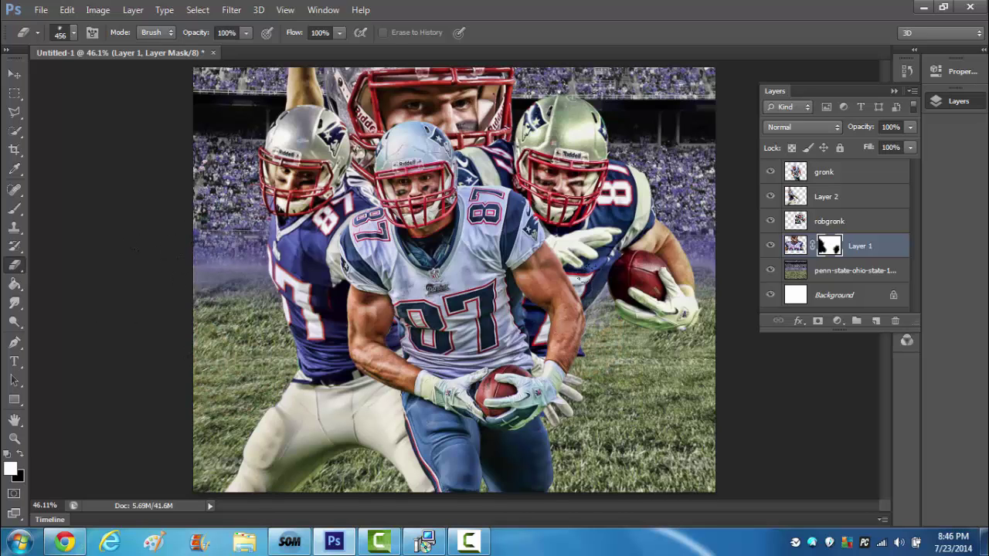
- Switch to a 339 px brush and nudge the top helmeted face down and right
key(v)
key(b)
right_click(696, 386)
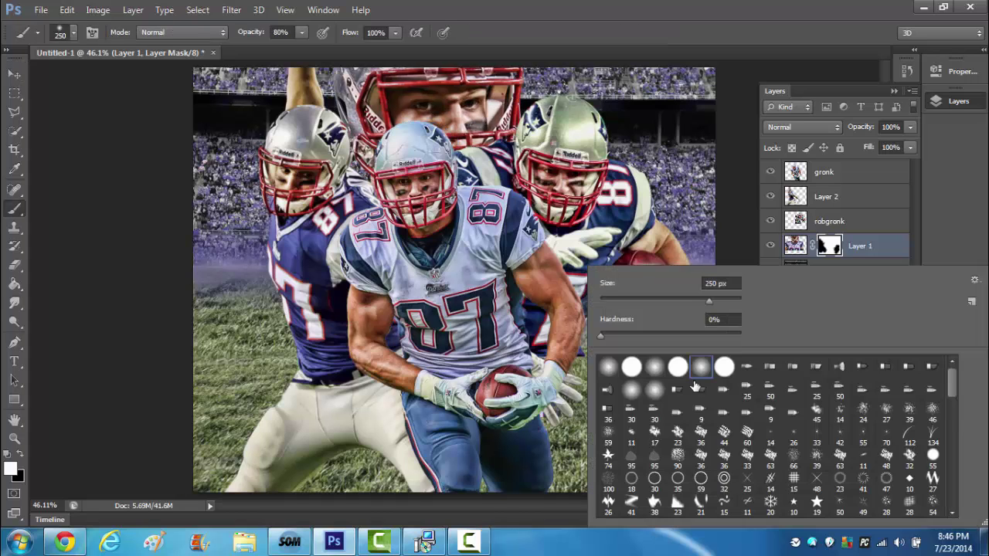
drag(951, 383, 956, 522)
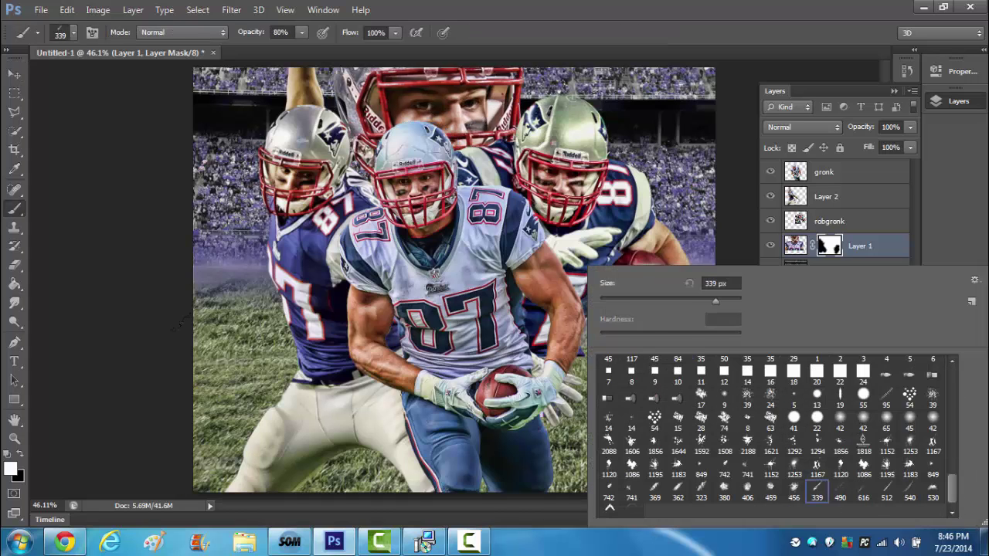
key(Return)
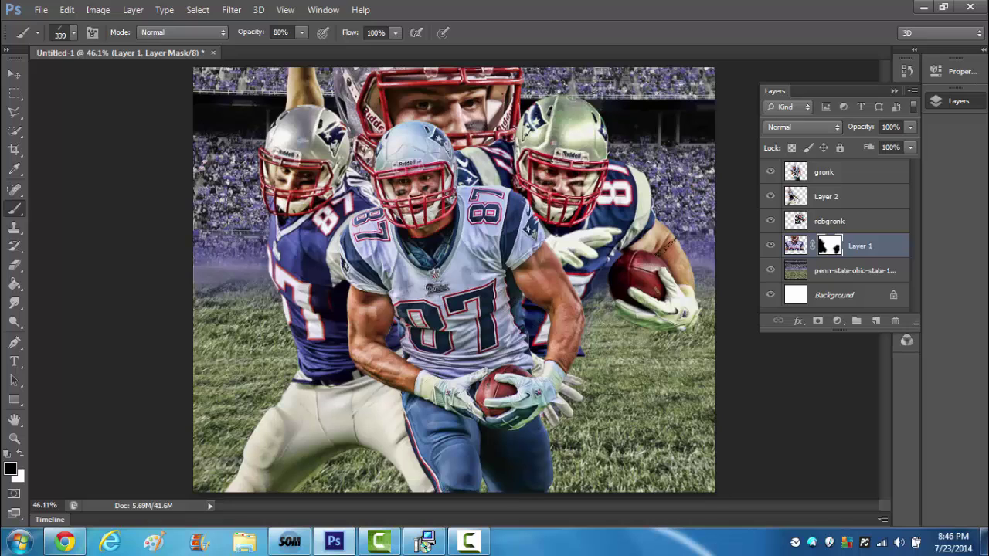
key(v)
drag(481, 137, 493, 148)
- Add a layer mask to Layer 2 and paint black to hide its lower part
click(858, 196)
click(817, 320)
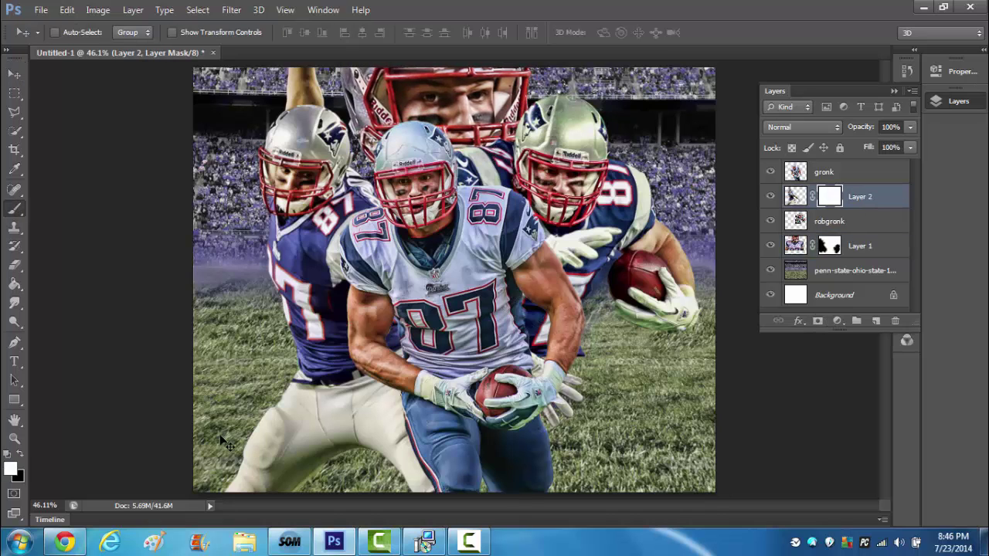
key(b)
key(x)
right_click(605, 484)
key(Return)
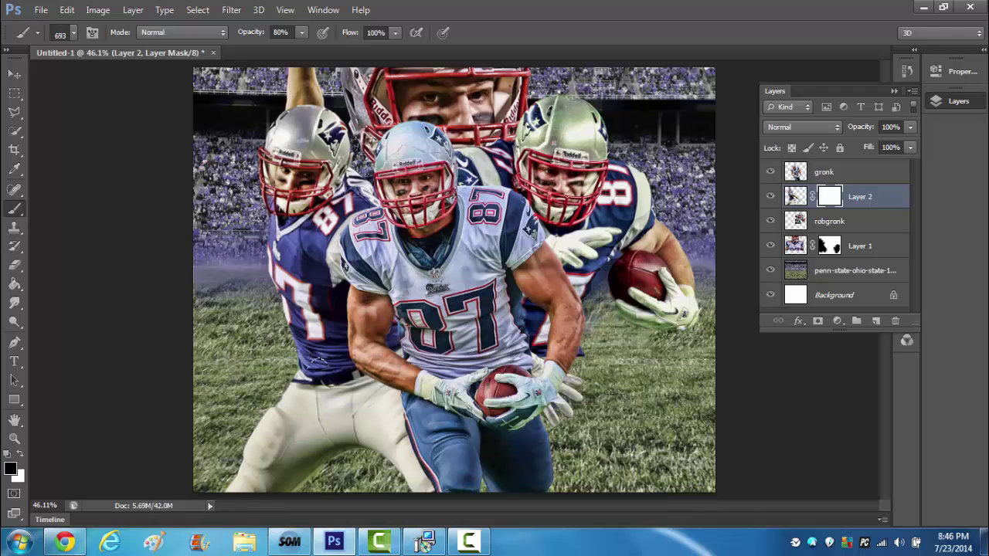
right_click(553, 475)
key(Return)
drag(286, 456, 378, 340)
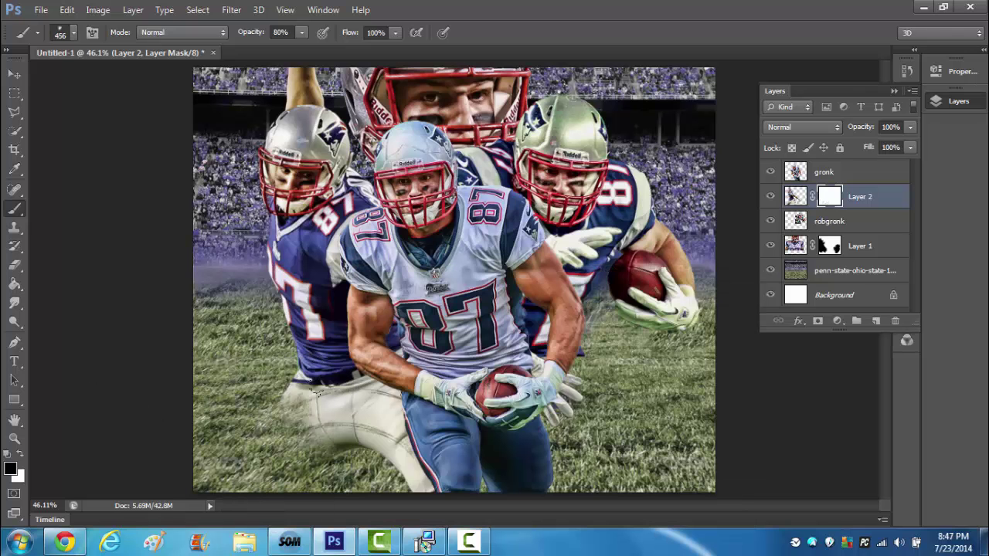
- Set a 362 px brush tip rotated about 81° for Layer 2's mask
click(827, 248)
click(824, 199)
right_click(383, 267)
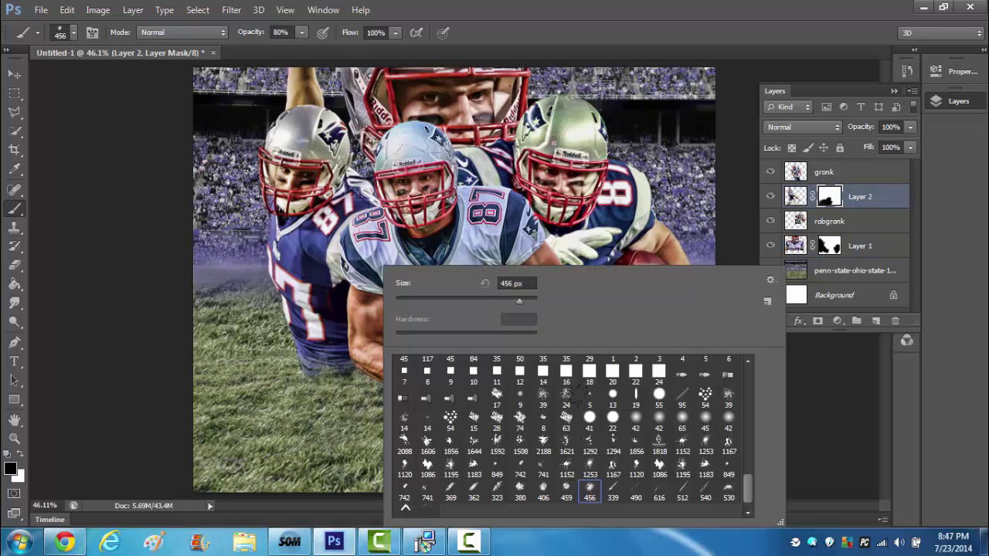
double_click(614, 488)
right_click(294, 266)
click(92, 32)
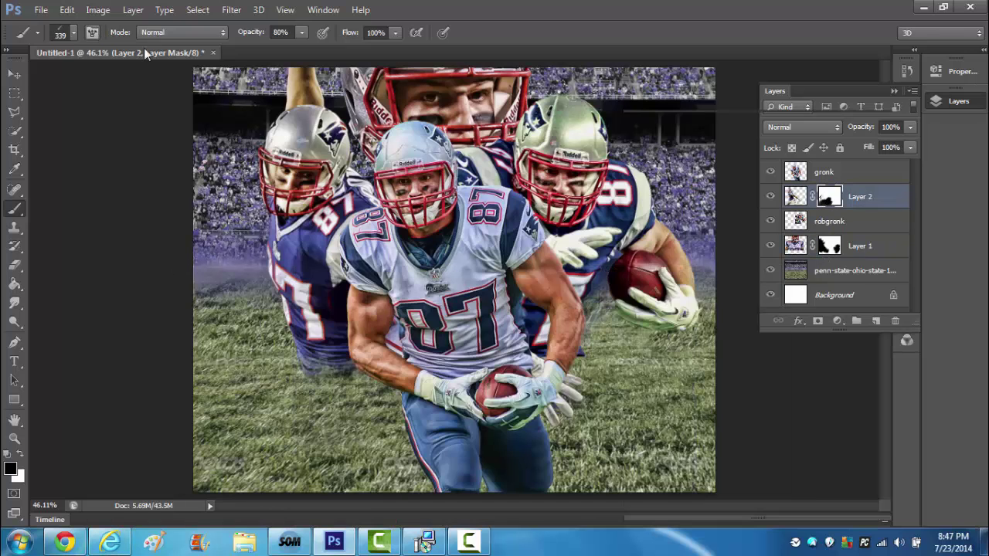
drag(842, 296, 858, 287)
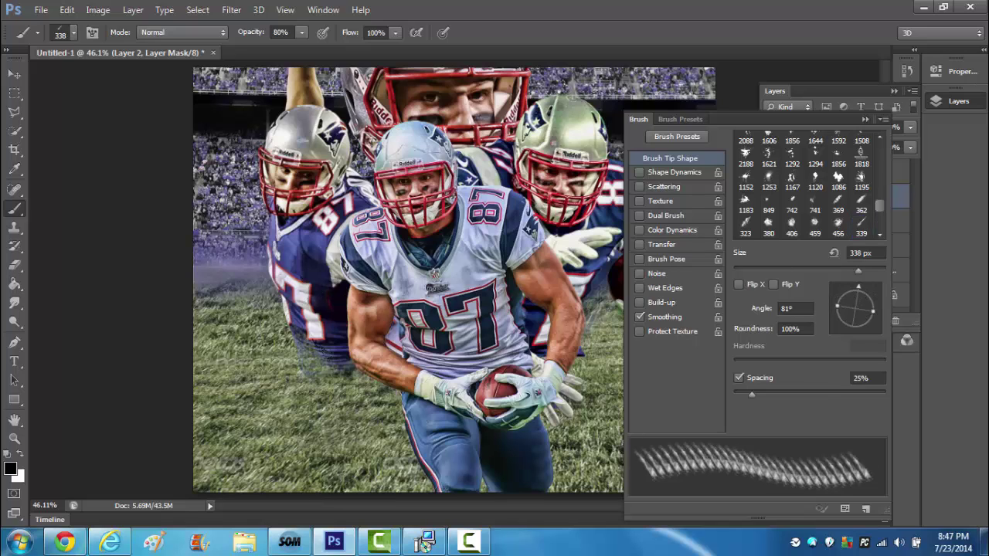
click(857, 210)
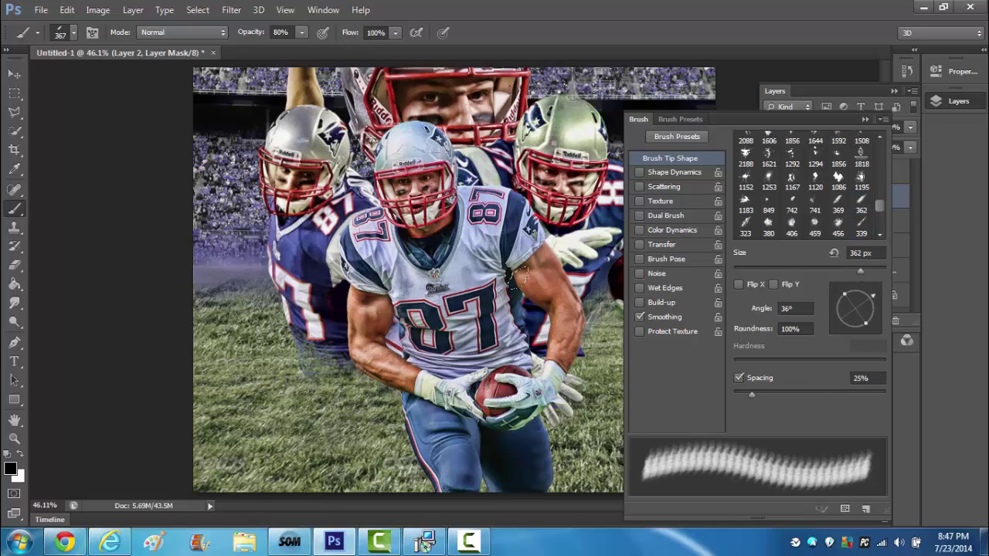
drag(874, 292, 863, 286)
click(863, 119)
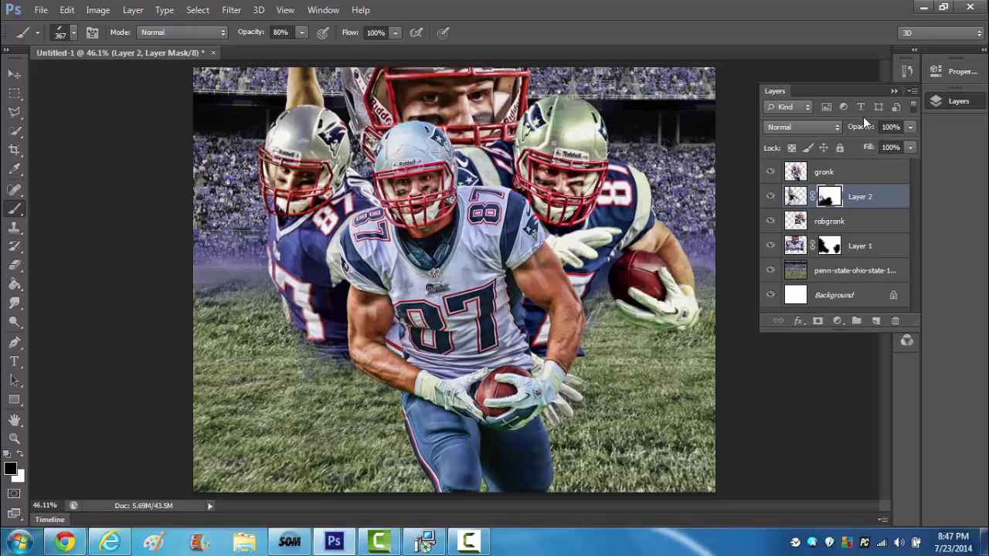
- Mask robgronk with a 1253 px soft brush and add an empty layer below gronk
click(798, 219)
click(817, 320)
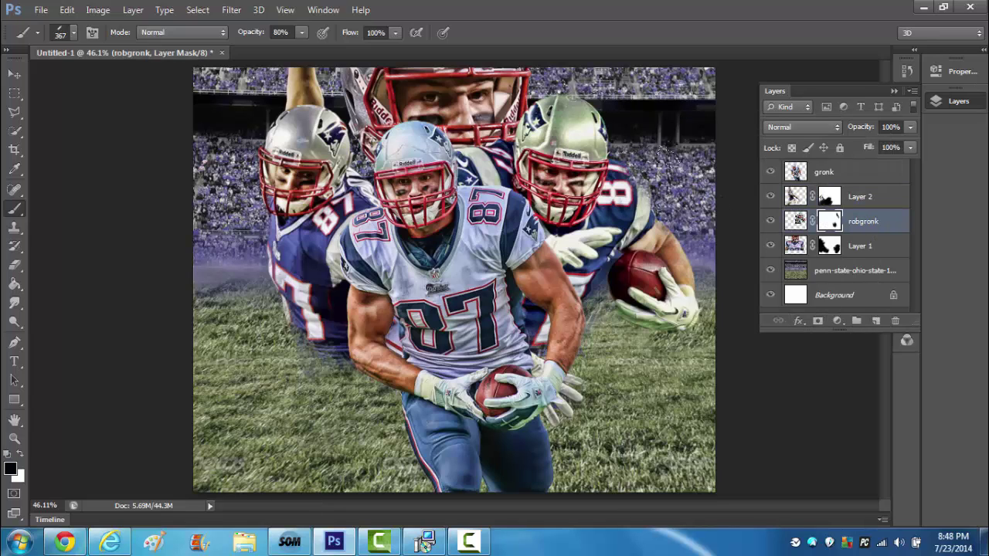
right_click(672, 158)
click(793, 406)
key(Return)
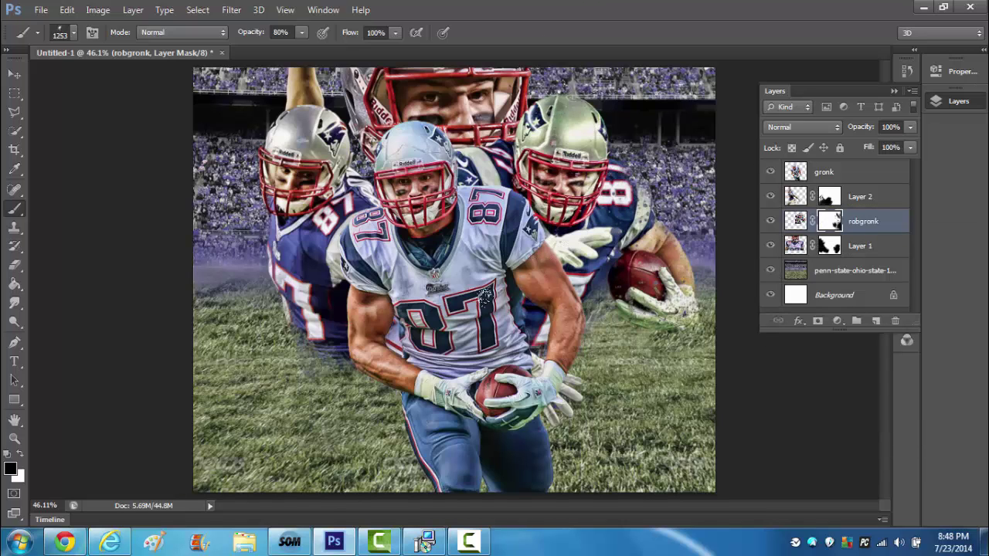
click(824, 171)
- Paint a faint white haze around the central player on Layer 3 and lower its opacity
ctrl+click(875, 320)
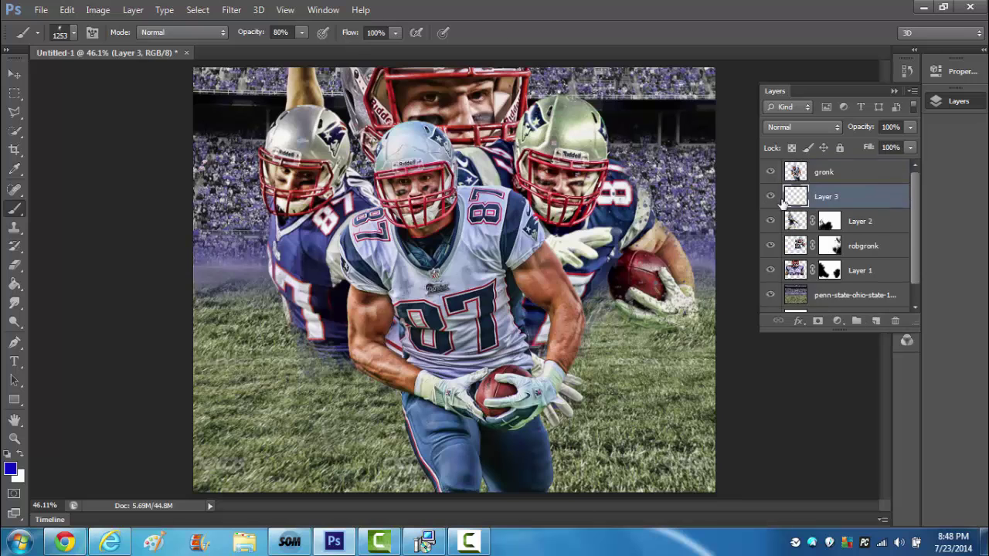
right_click(309, 122)
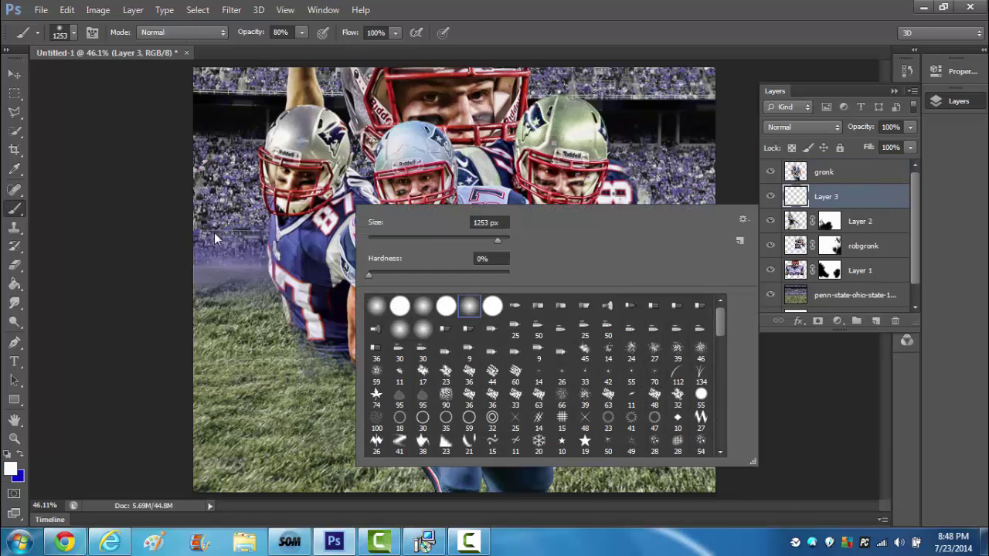
drag(450, 229, 471, 229)
key(Return)
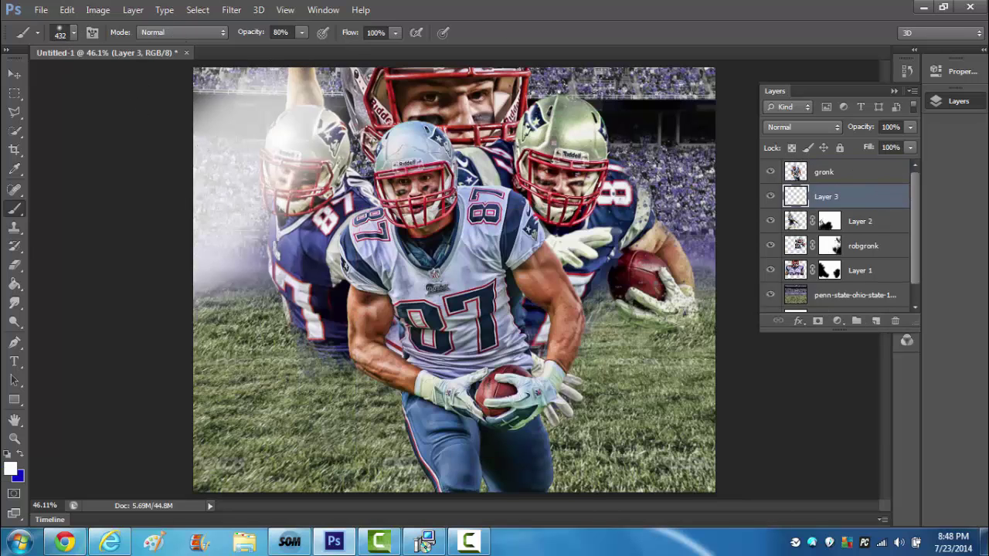
drag(232, 154, 657, 154)
drag(910, 127, 883, 143)
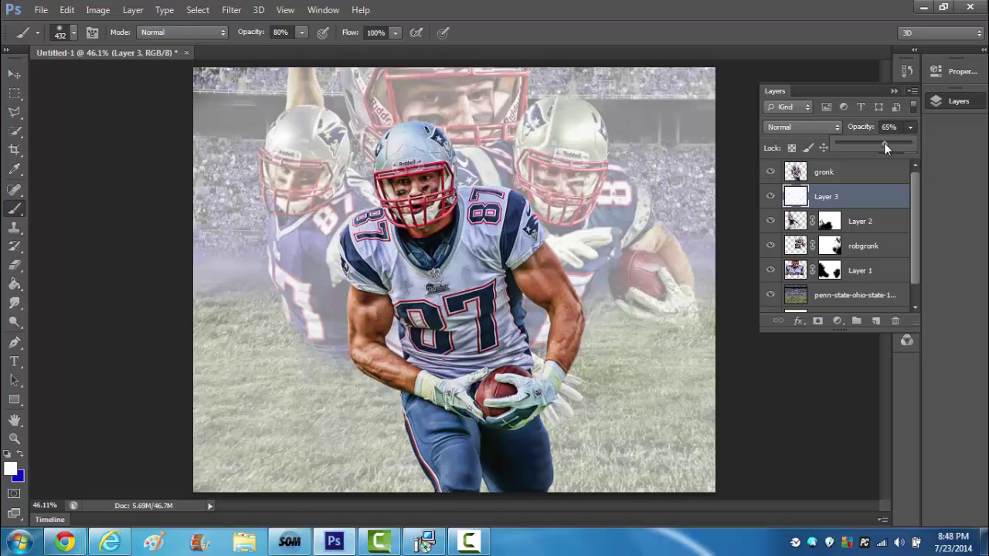
- Place the selenium-toned grunge texture from Fx and Bgs, scaled to cover the canvas
click(41, 9)
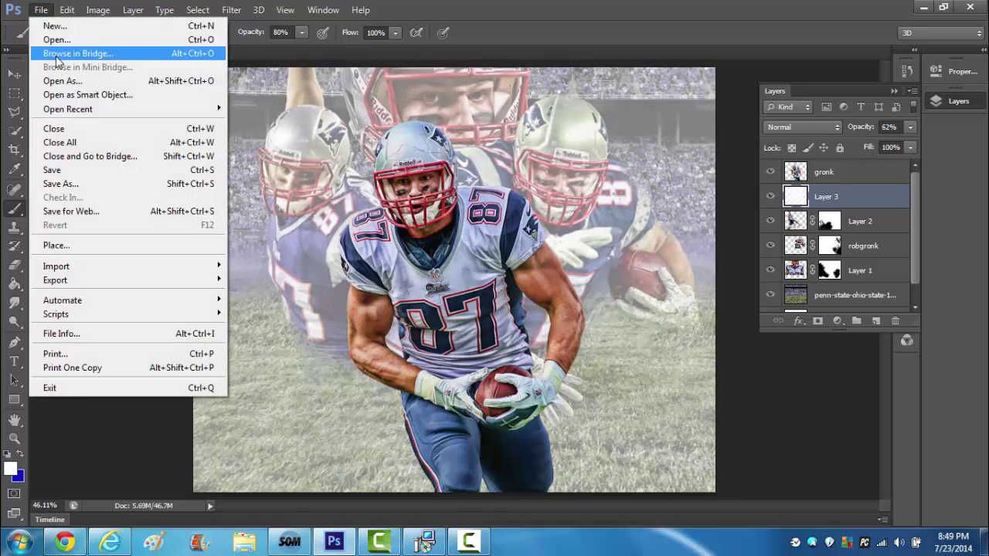
click(57, 245)
click(424, 35)
click(353, 103)
double_click(356, 100)
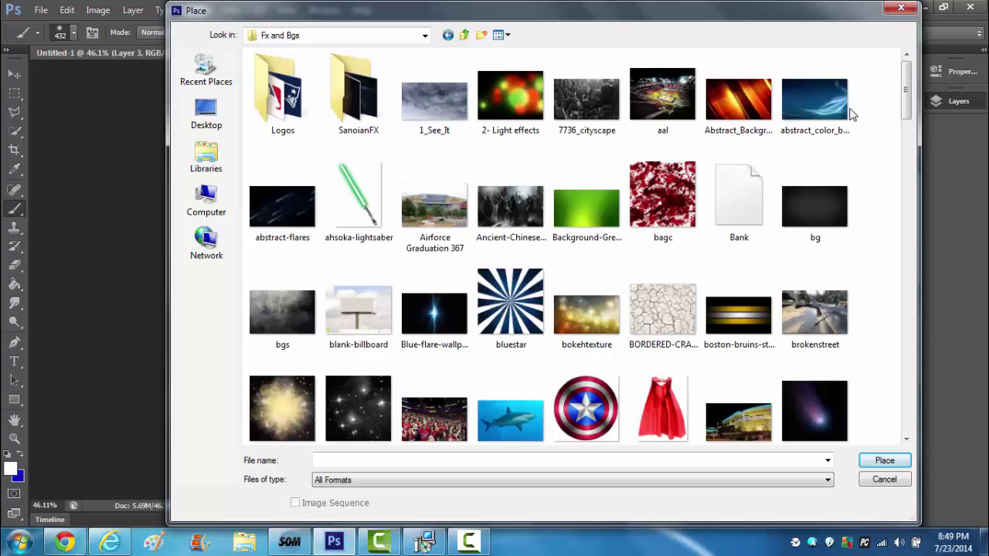
mouse_move(905, 70)
mouse_down()
mouse_move(920, 247)
mouse_move(912, 290)
mouse_move(911, 279)
mouse_up()
double_click(439, 237)
drag(242, 99, 228, 79)
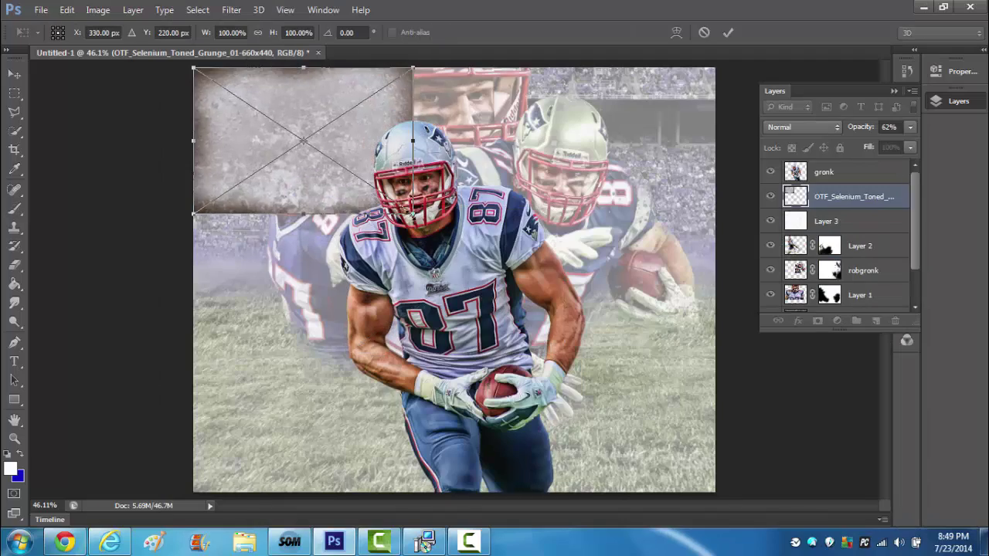
drag(413, 214, 715, 492)
key(Return)
- Rasterize the grunge texture and adjust its lightness with Hue/Saturation
key(b)
right_click(835, 202)
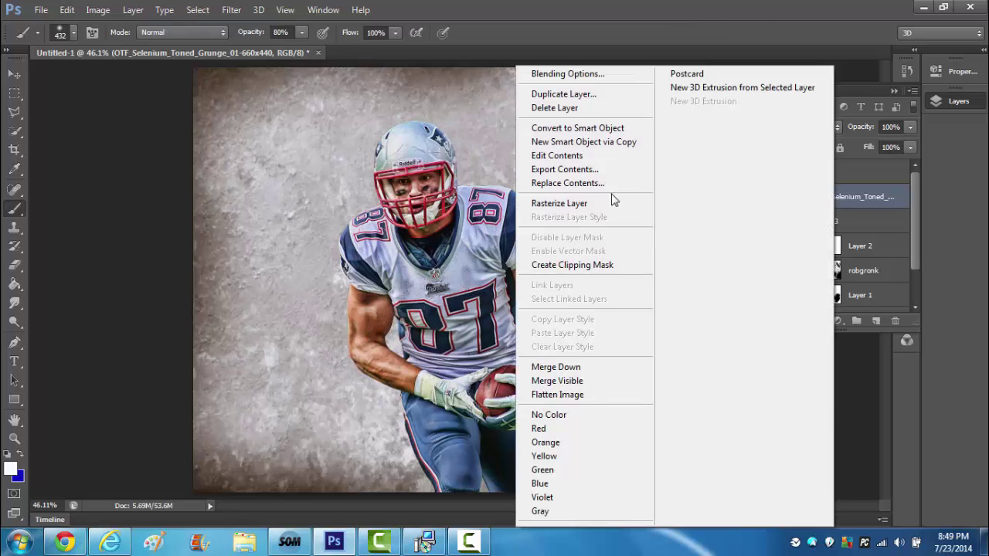
click(603, 203)
key(ctrl+u)
mouse_move(203, 202)
mouse_down()
mouse_move(221, 201)
mouse_move(204, 201)
mouse_up()
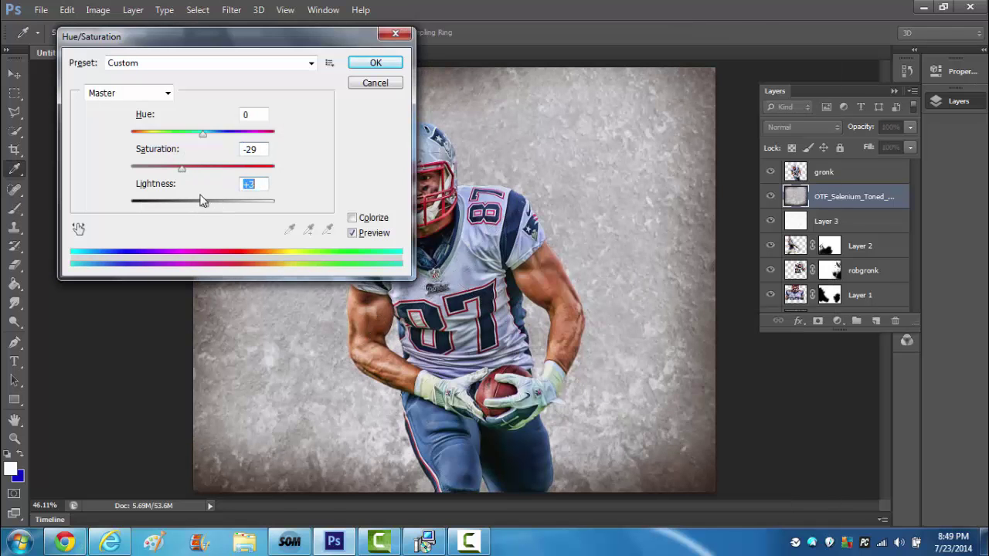
click(375, 63)
- Set the grunge texture to Soft Light blending and start placing another image
click(804, 126)
key(Down)
key(Down)
key(Down)
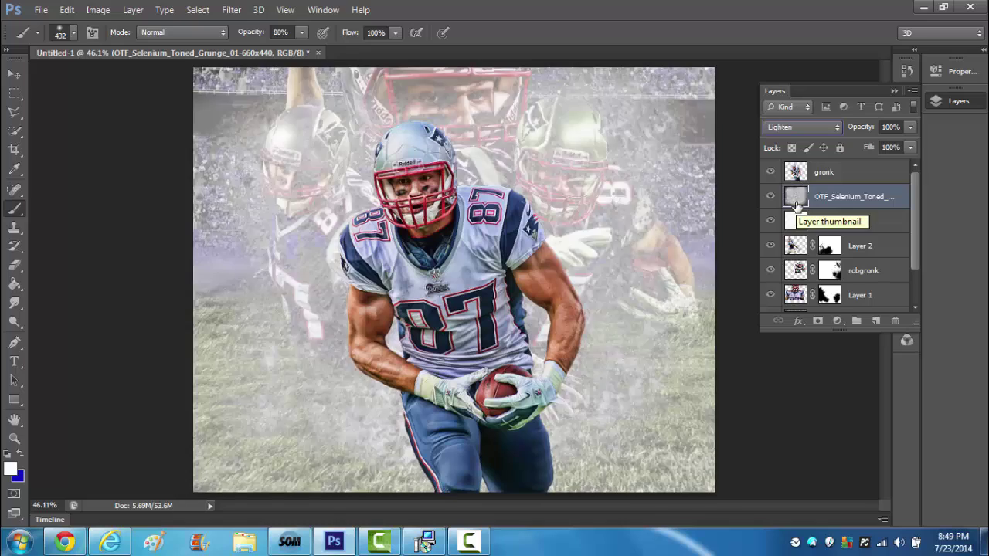
key(Down)
key(Down)
key(Down)
key(Down)
key(Down)
key(Down)
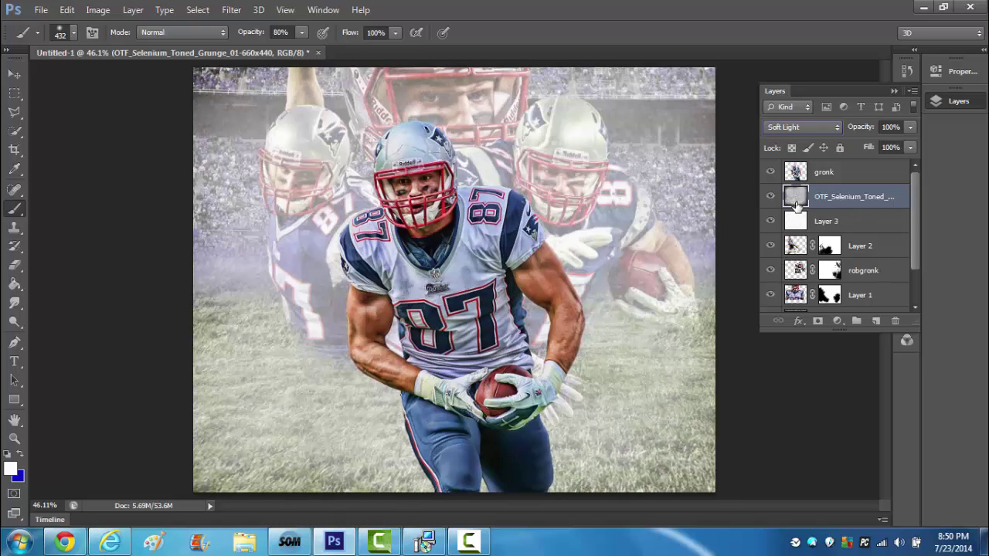
click(41, 9)
click(47, 247)
- Place the LightFx bokeh image and scale it to fill the canvas
drag(905, 85, 914, 210)
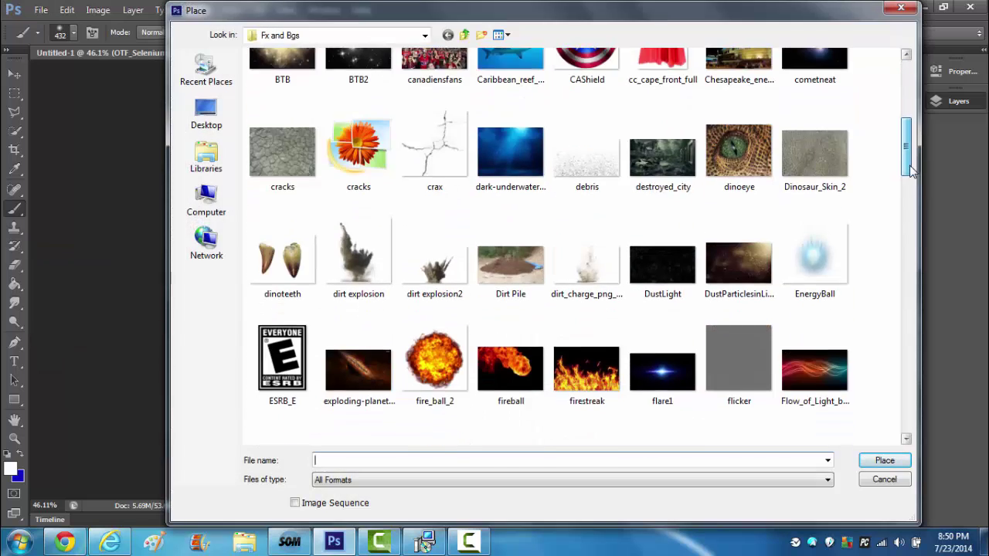
scroll(810, 371, down, 2)
scroll(810, 372, down, 3)
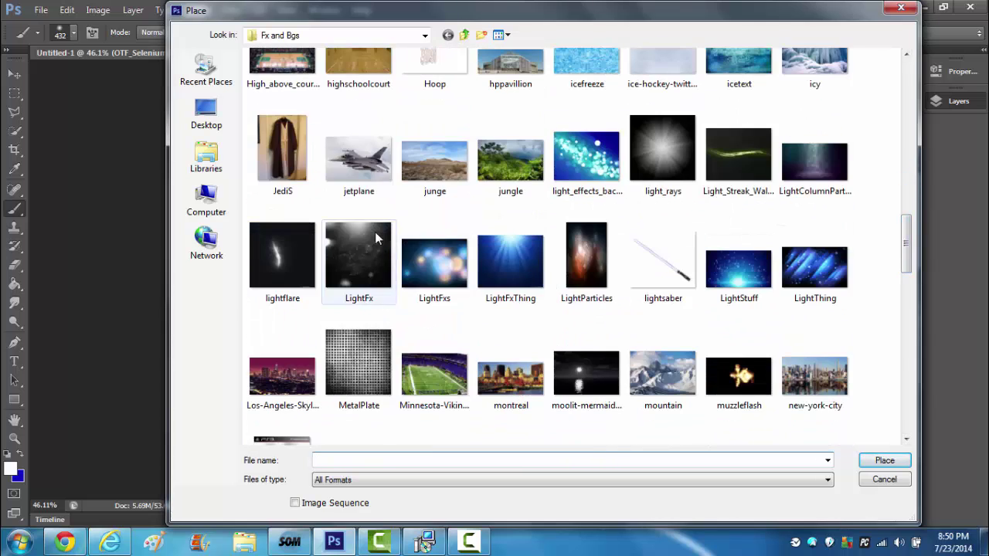
double_click(359, 255)
drag(675, 477, 397, 220)
drag(318, 160, 268, 161)
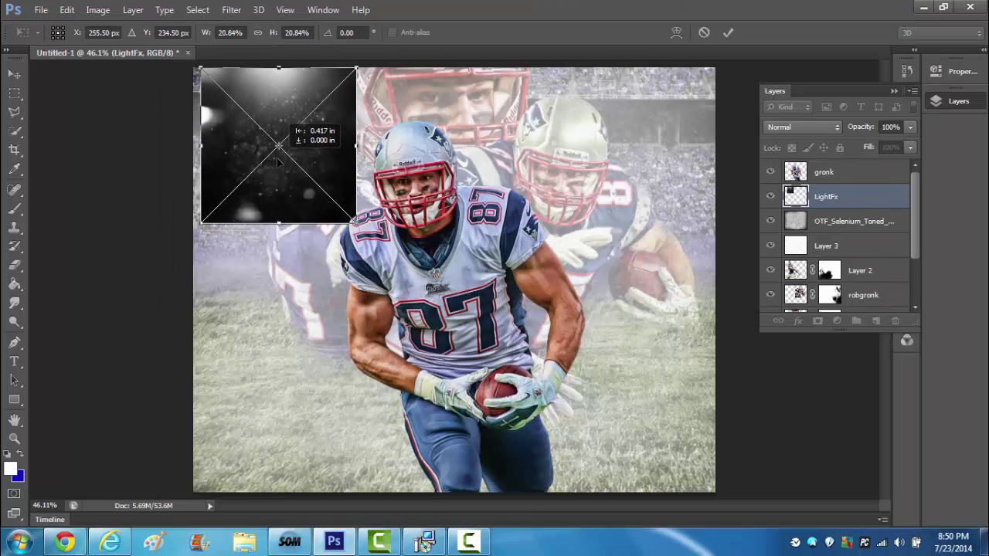
mouse_move(348, 223)
mouse_down()
mouse_move(675, 419)
mouse_move(718, 490)
mouse_up()
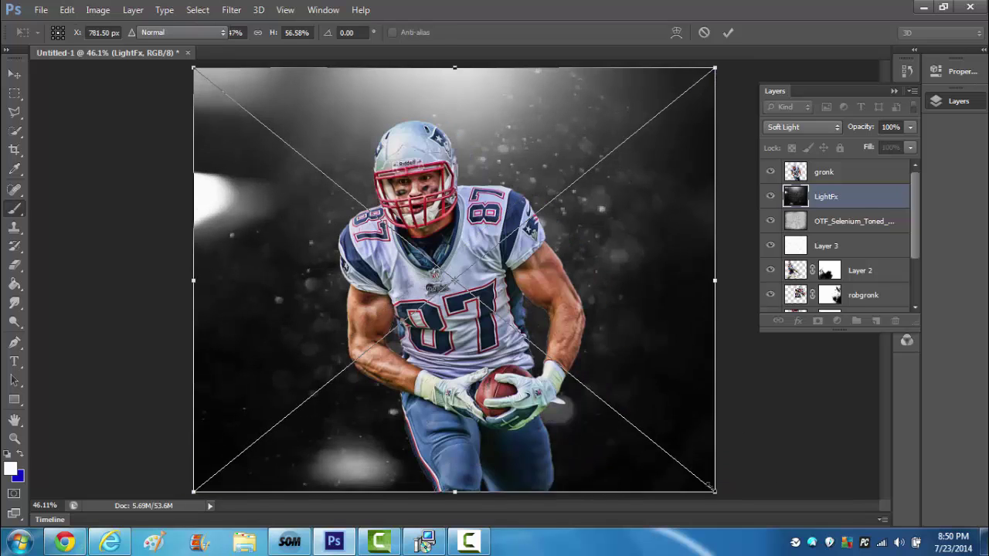
key(Return)
- Rasterize the LightFx layer and move it above the gronk layer
right_click(857, 196)
click(610, 204)
key(b)
drag(845, 171, 845, 166)
- Colorize LightFx purple with Hue/Saturation and give it a lighter blend mode
key(ctrl+u)
click(352, 217)
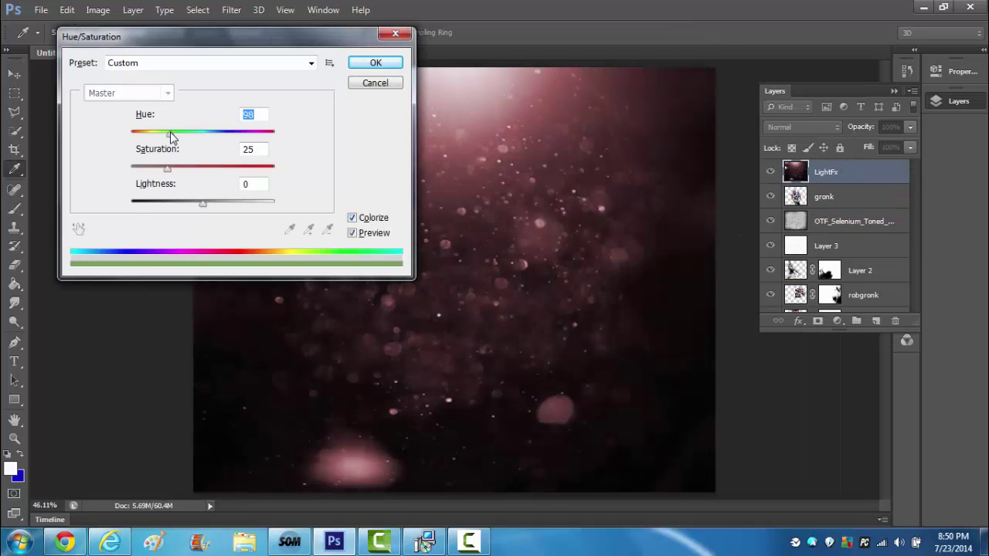
key(shift+Up)
key(shift+Up)
key(shift+Up)
key(shift+Up)
key(shift+Up)
key(shift+Up)
click(370, 60)
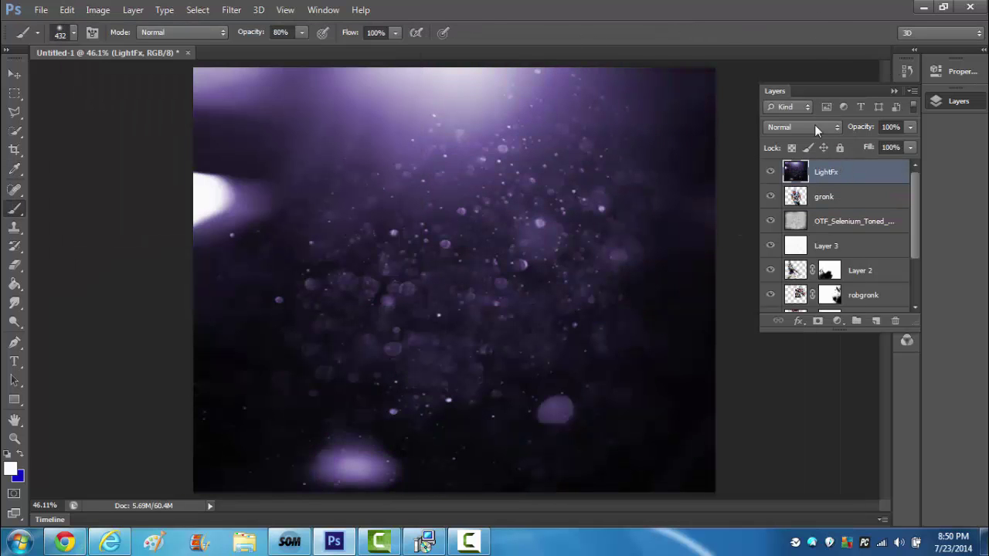
click(816, 127)
click(803, 247)
click(842, 196)
- On a new Layer 4, paint a blue glow along the #87 player at 29% opacity
click(875, 320)
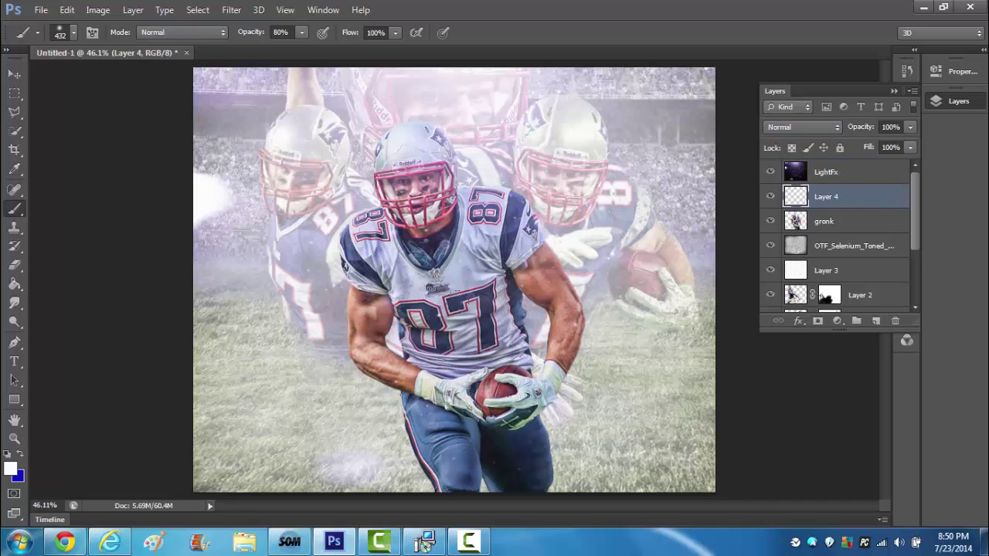
mouse_move(530, 428)
mouse_down()
mouse_move(373, 159)
mouse_move(553, 389)
mouse_up()
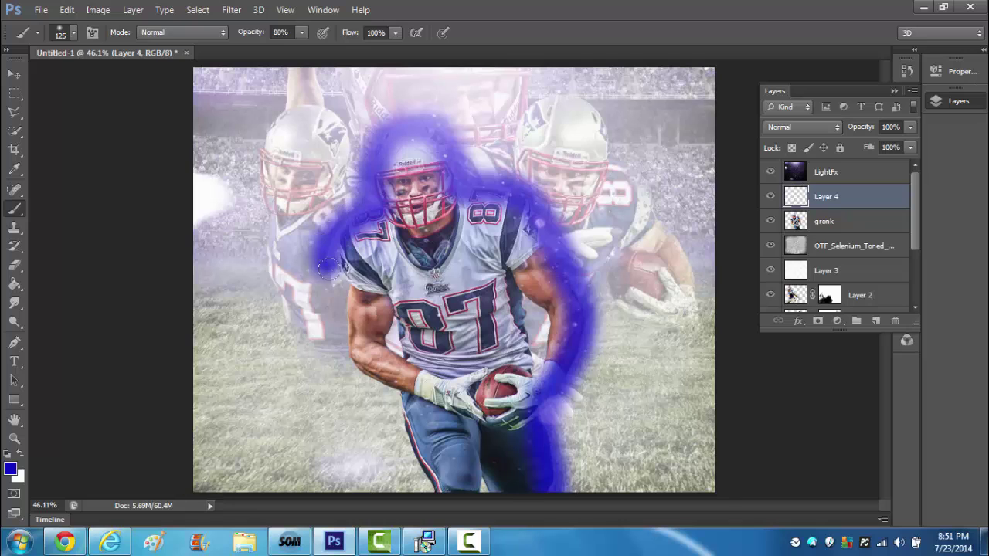
mouse_move(890, 142)
mouse_down()
mouse_move(854, 150)
mouse_move(840, 230)
mouse_up()
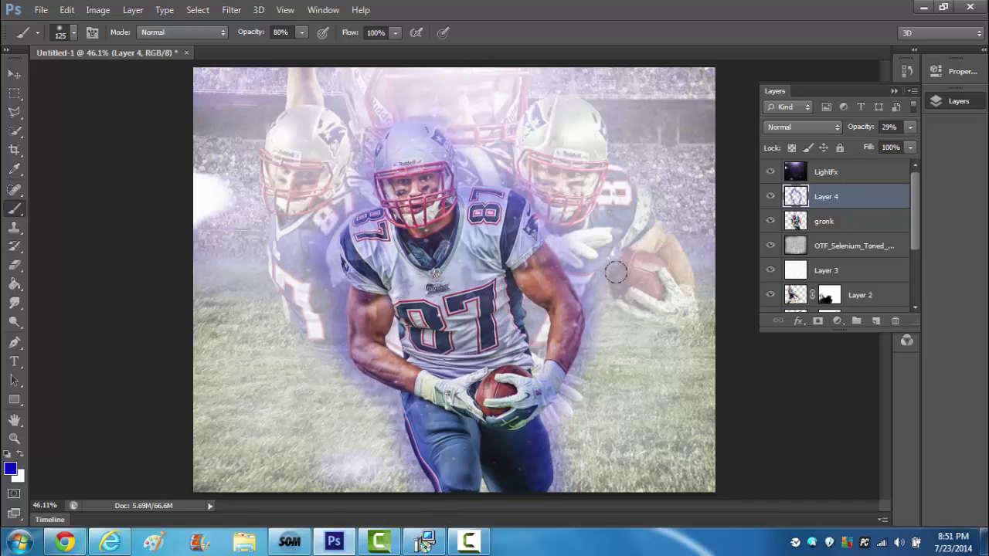
click(34, 10)
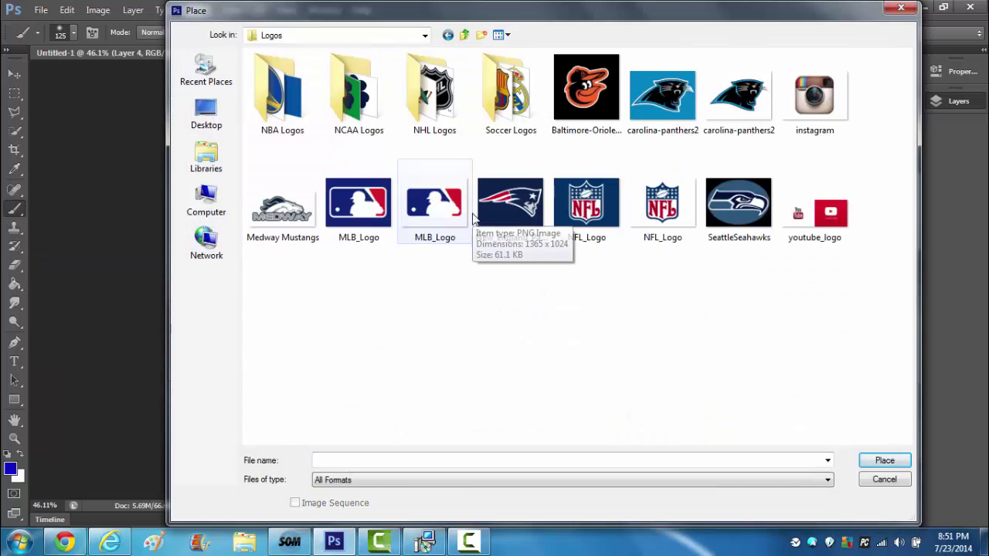
- Place the New_England_Patriots logo and rasterize its layer
double_click(508, 207)
key(Return)
key(w)
right_click(873, 196)
click(656, 202)
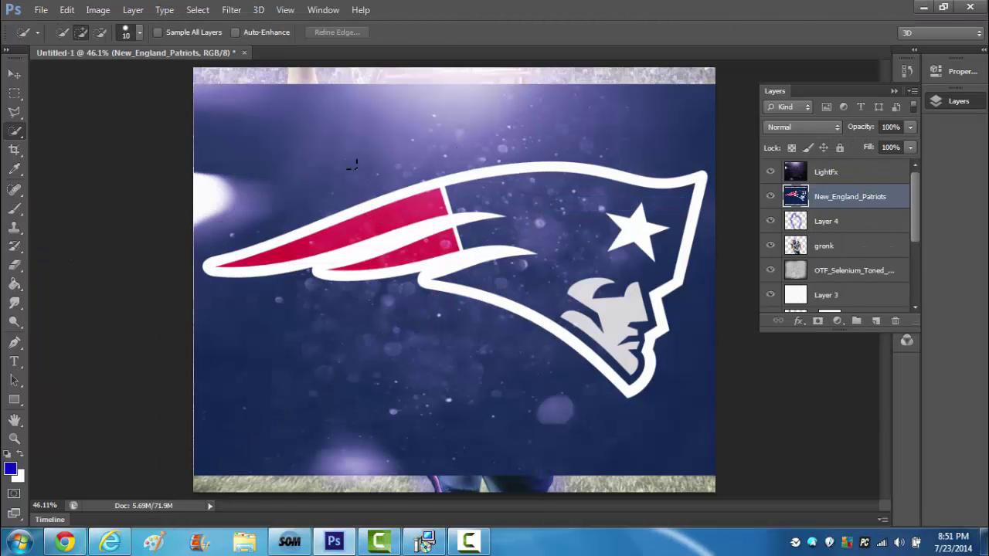
- Select the Patriots logo, invert the selection, and delete the surrounding background
mouse_move(298, 106)
mouse_down()
mouse_move(256, 137)
mouse_move(305, 399)
mouse_move(600, 413)
mouse_up()
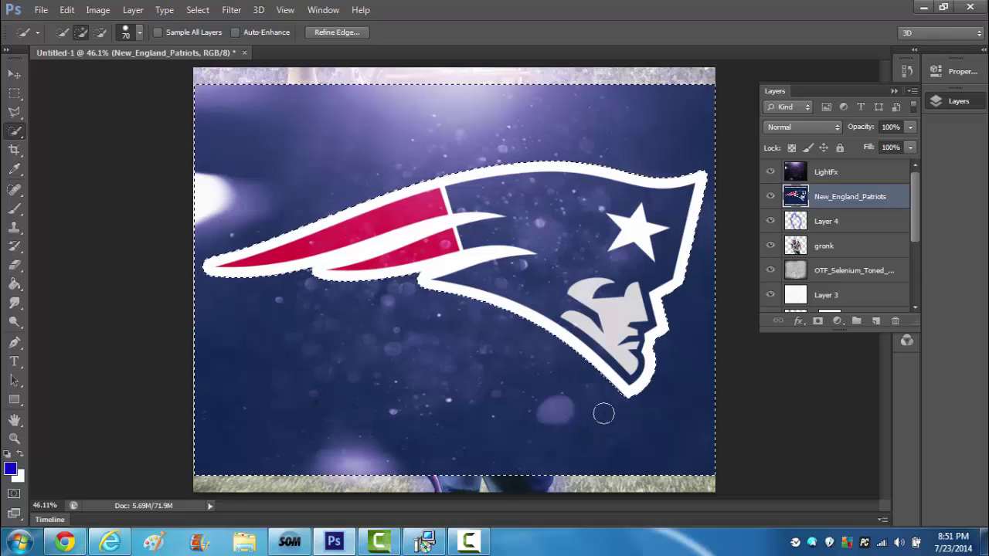
right_click(610, 417)
click(665, 243)
key(Delete)
key(ctrl+z)
right_click(666, 247)
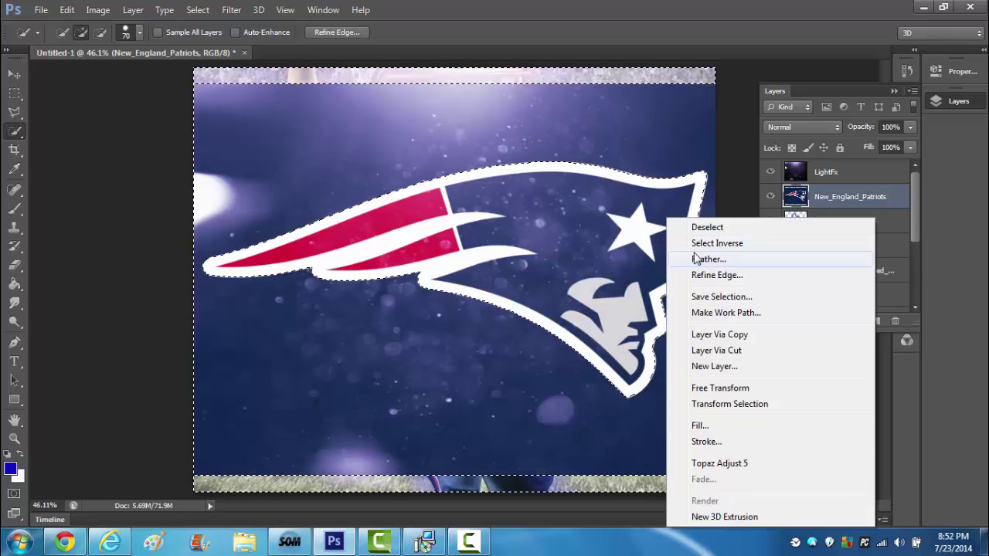
click(666, 239)
key(Delete)
- Move the logo below the players in Overlay mode, shifted lower left, and size an eraser brush
mouse_move(849, 196)
mouse_down()
mouse_move(842, 369)
mouse_move(831, 262)
mouse_up()
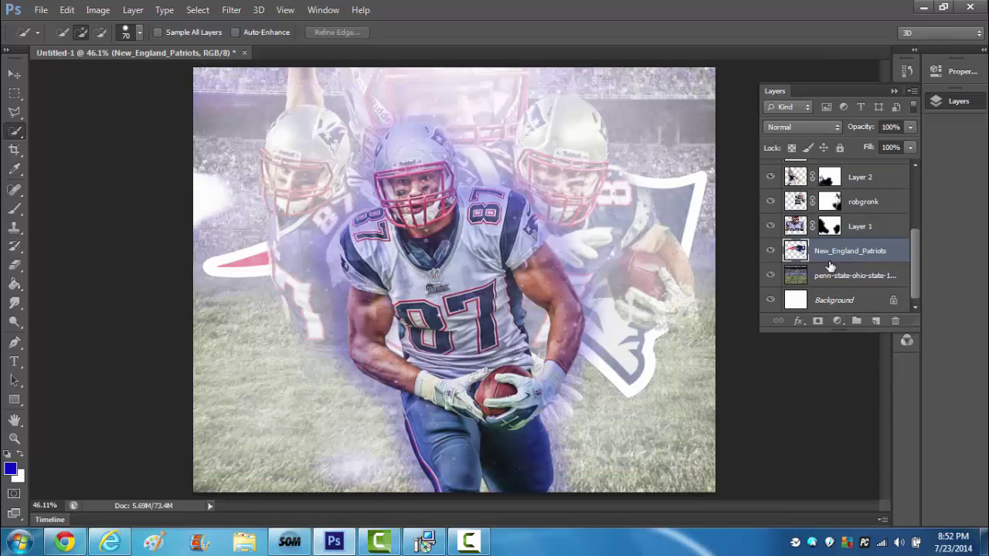
click(803, 127)
click(776, 316)
click(14, 74)
drag(540, 363, 490, 433)
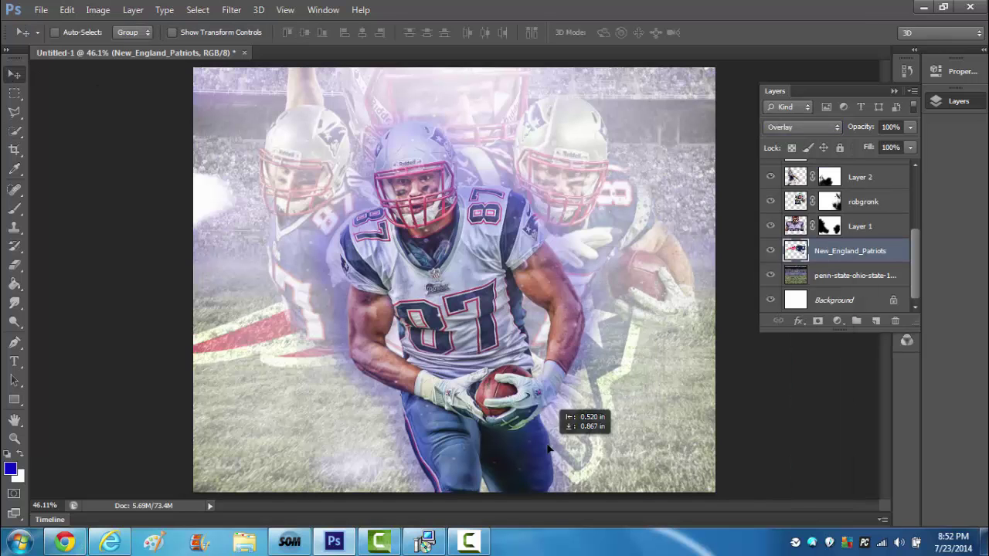
key(e)
right_click(591, 270)
drag(954, 486, 939, 370)
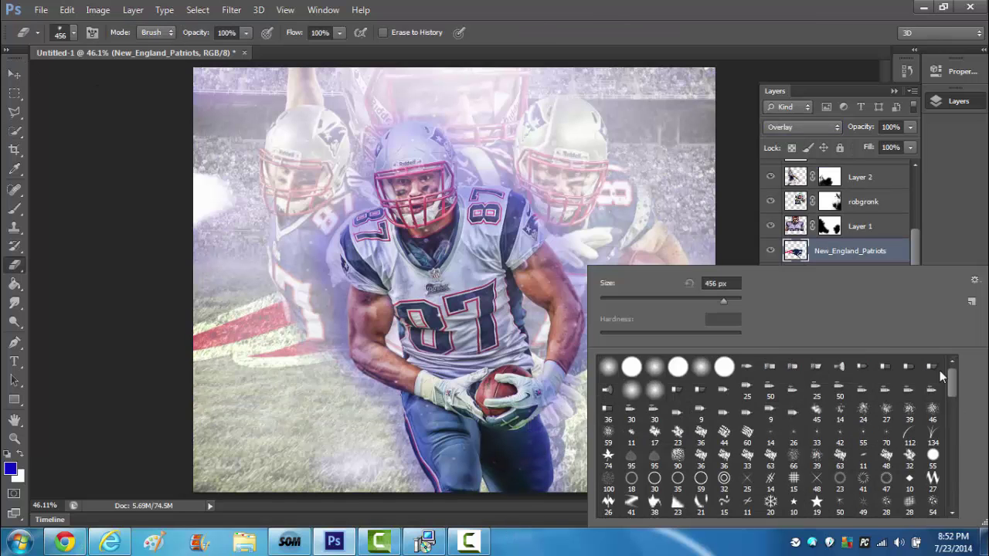
key(Return)
- Squash and skew the logo into a trapezoid so it lies low on the grass
key(ctrl+t)
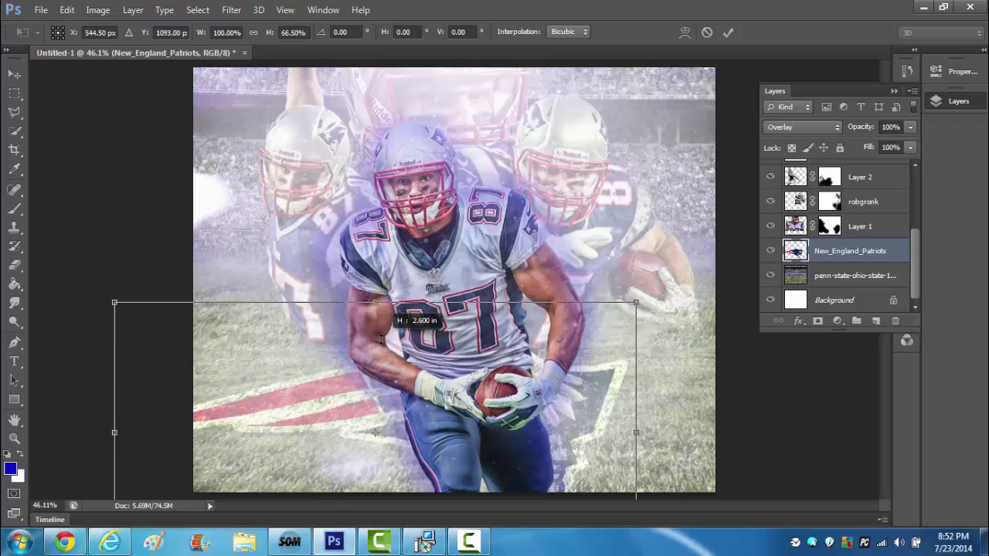
mouse_move(373, 171)
mouse_down()
mouse_move(639, 346)
mouse_move(659, 343)
mouse_up()
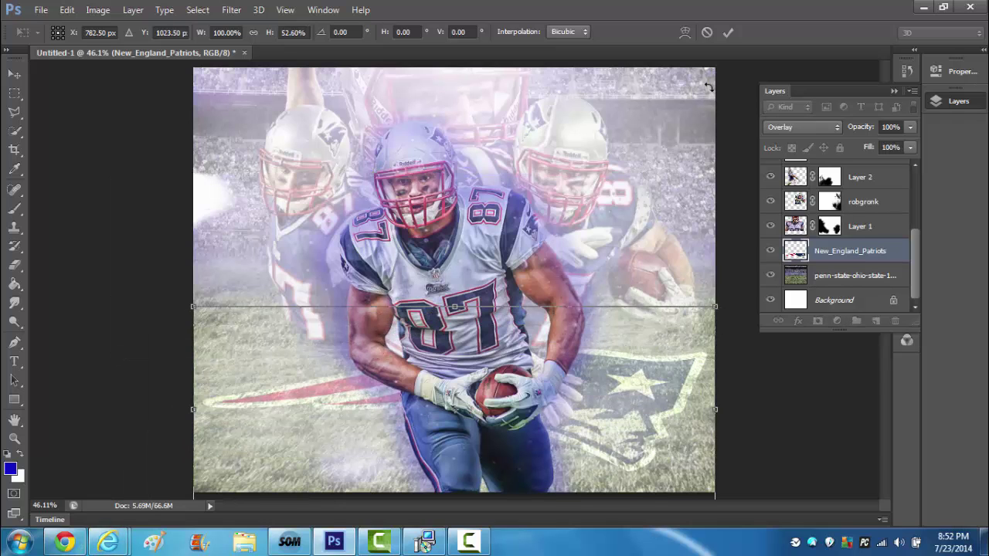
right_click(669, 136)
click(699, 229)
drag(432, 344, 726, 442)
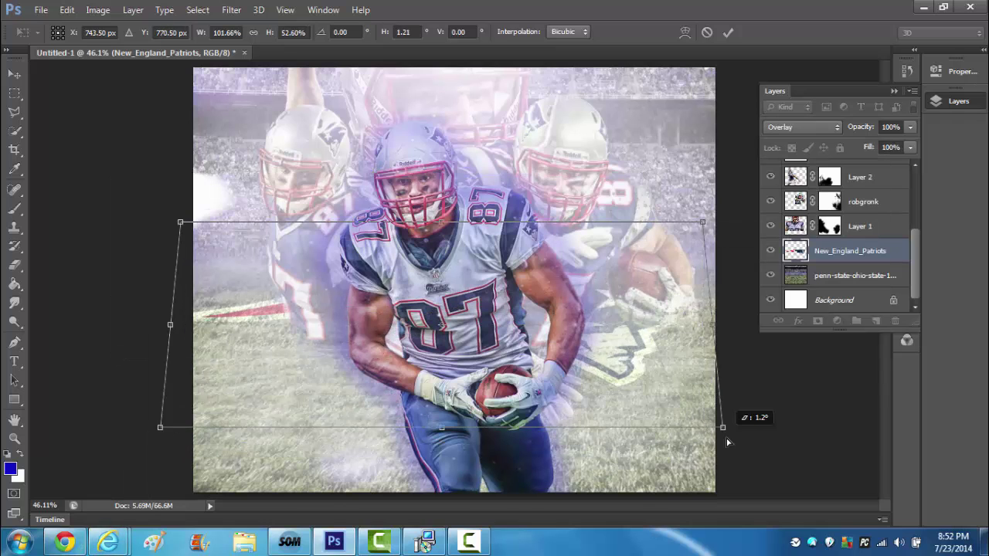
click(727, 32)
key(e)
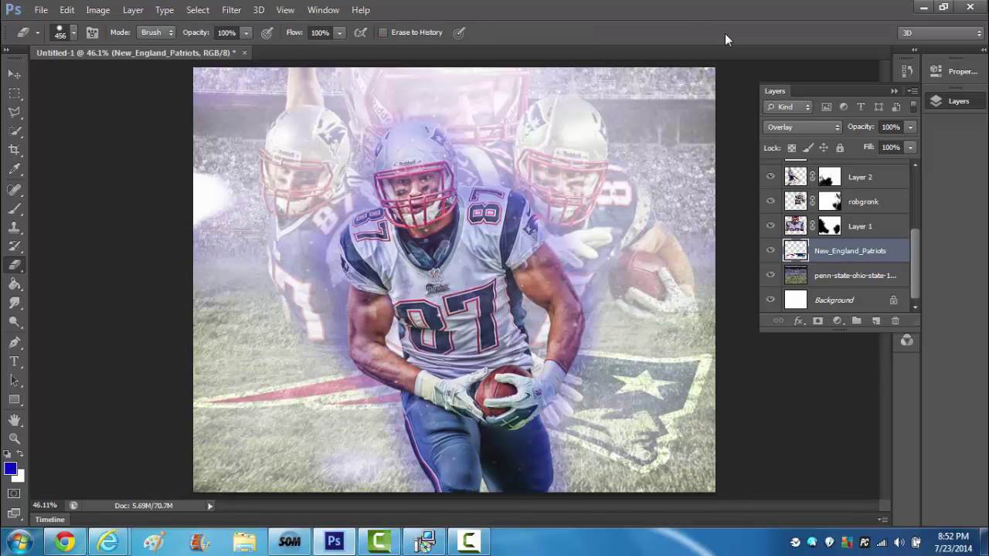
click(41, 9)
- Place the cometneat image from the Fx and Bgs folder
click(47, 304)
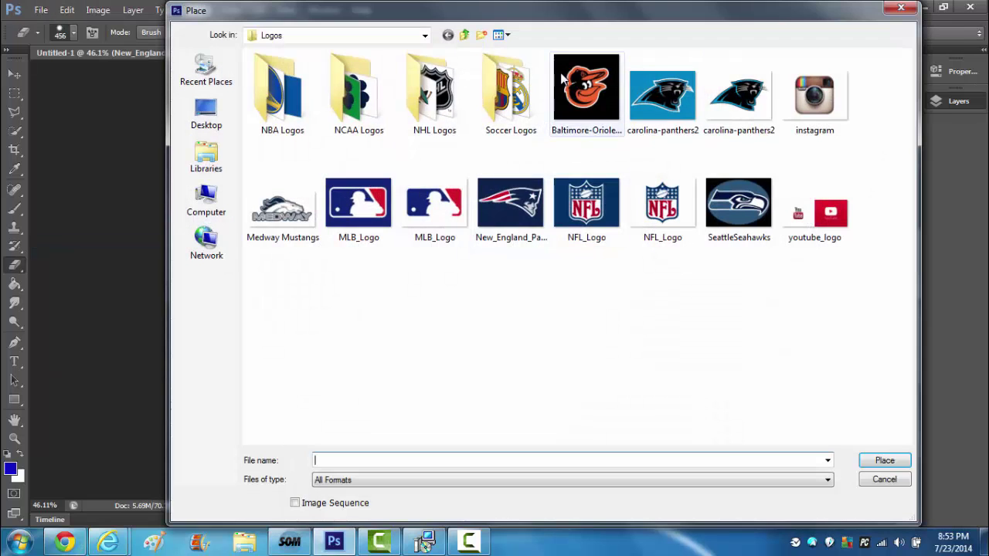
click(424, 35)
click(348, 129)
scroll(873, 115, down, 5)
mouse_move(784, 17)
mouse_down()
mouse_move(869, 299)
mouse_move(733, 104)
mouse_move(733, 18)
mouse_up()
scroll(765, 147, up, 2)
click(765, 147)
double_click(764, 147)
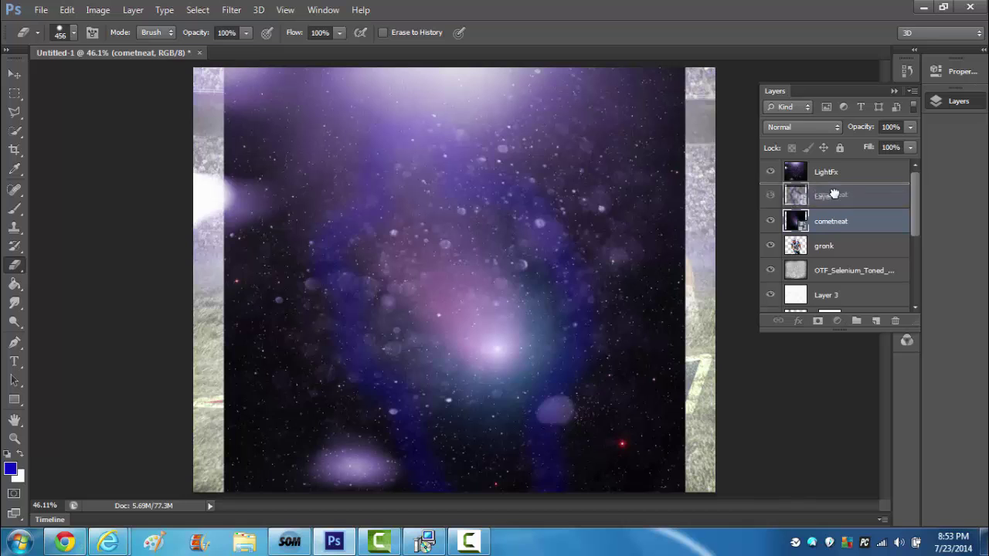
- Move cometneat above Layer 4, set it to Screen, and shift the glow down and right
drag(834, 193, 821, 194)
right_click(821, 194)
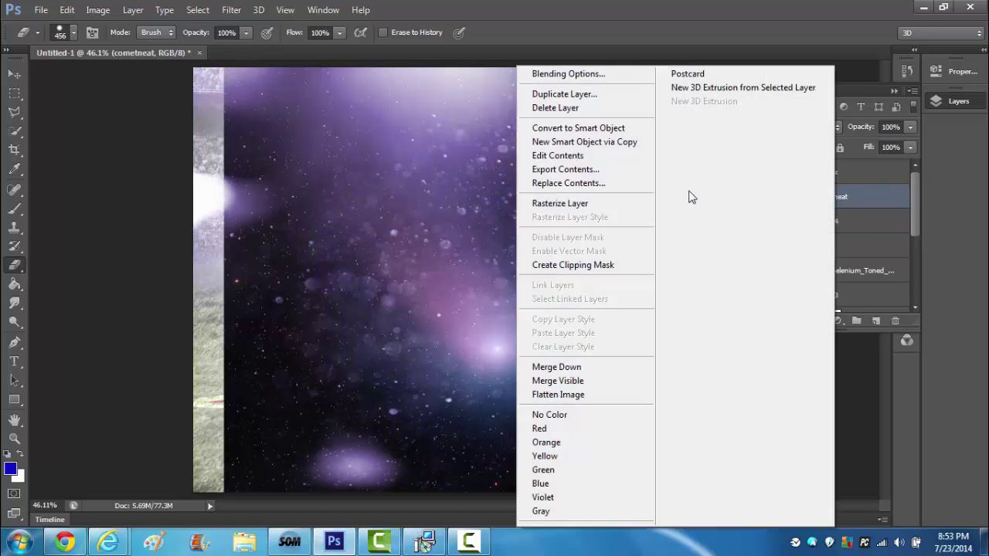
key(Escape)
click(795, 126)
click(804, 265)
key(v)
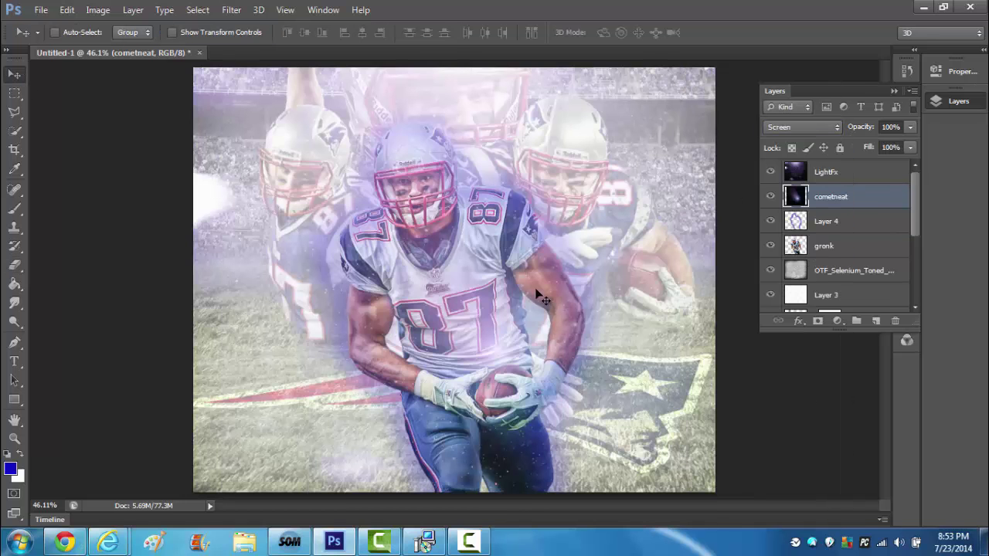
drag(506, 290, 522, 346)
- Warp cometneat, bending its top edge and pulling its left side outward
key(ctrl+t)
right_click(482, 232)
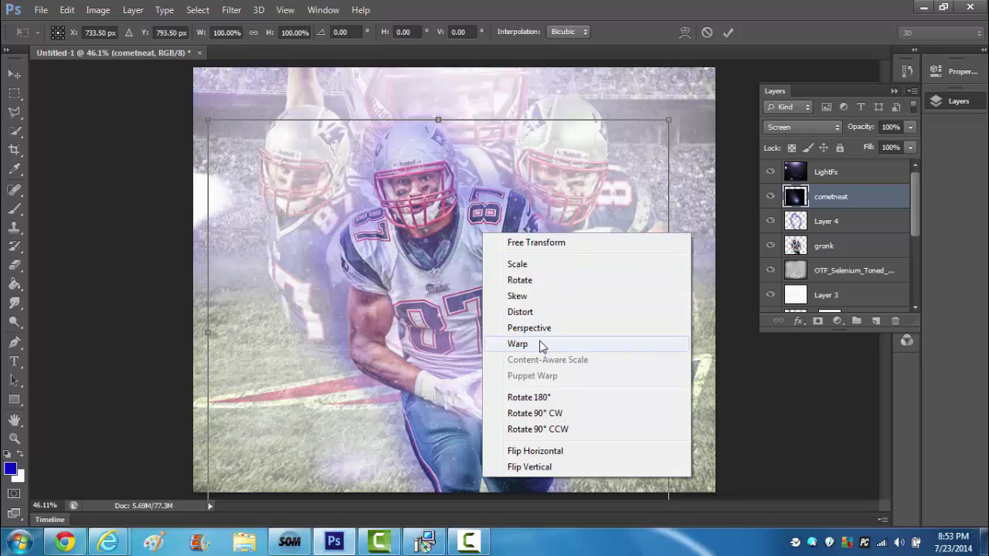
click(540, 344)
mouse_move(361, 342)
mouse_down()
mouse_move(403, 324)
mouse_move(409, 340)
mouse_up()
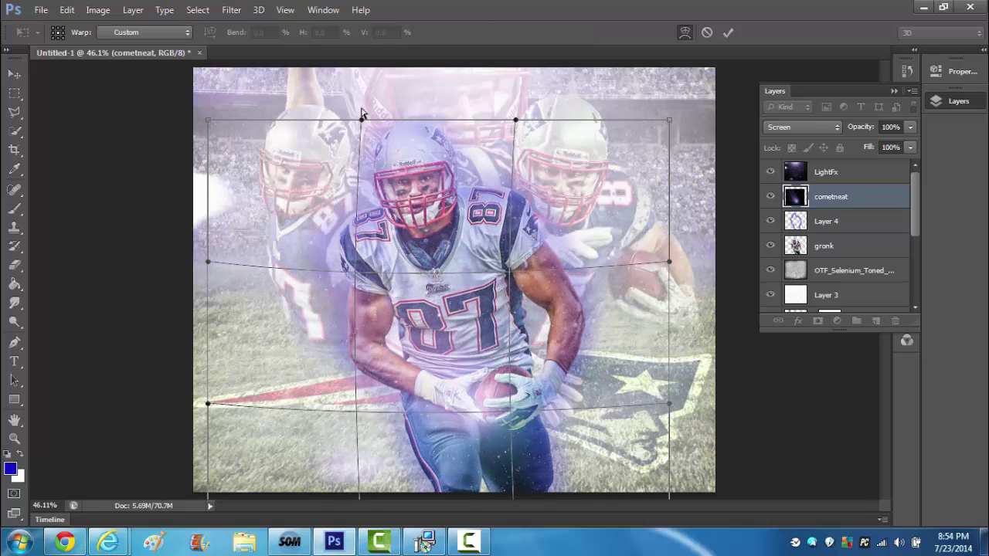
drag(361, 120, 282, 163)
drag(510, 125, 466, 146)
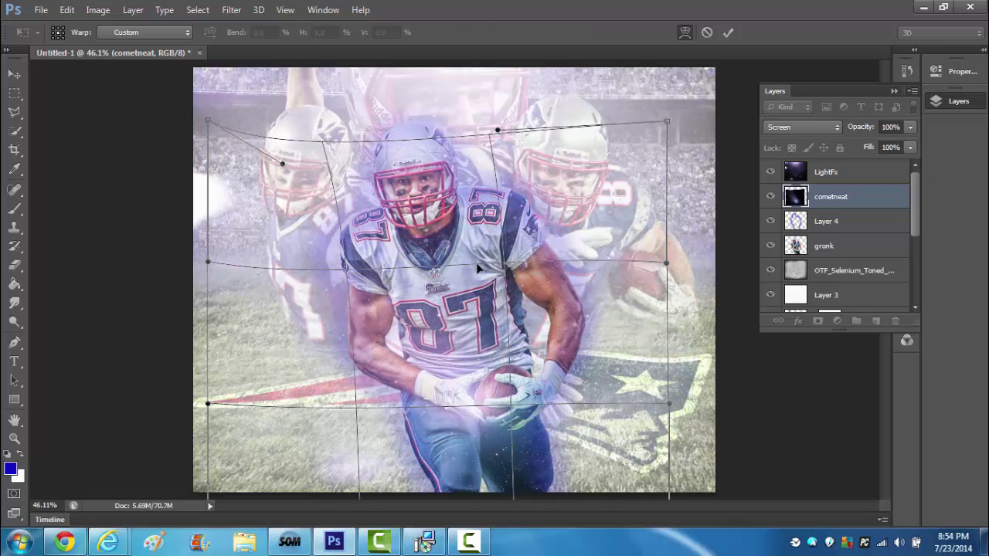
drag(282, 163, 195, 208)
key(Return)
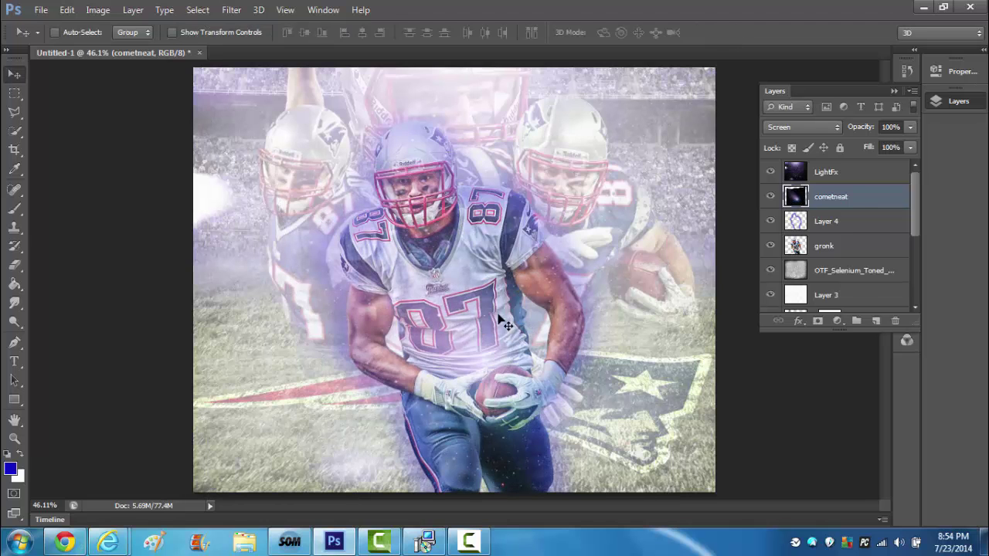
- Return cometneat to Normal blending and lower its opacity to 67%
click(803, 126)
click(770, 140)
key(6)
key(7)
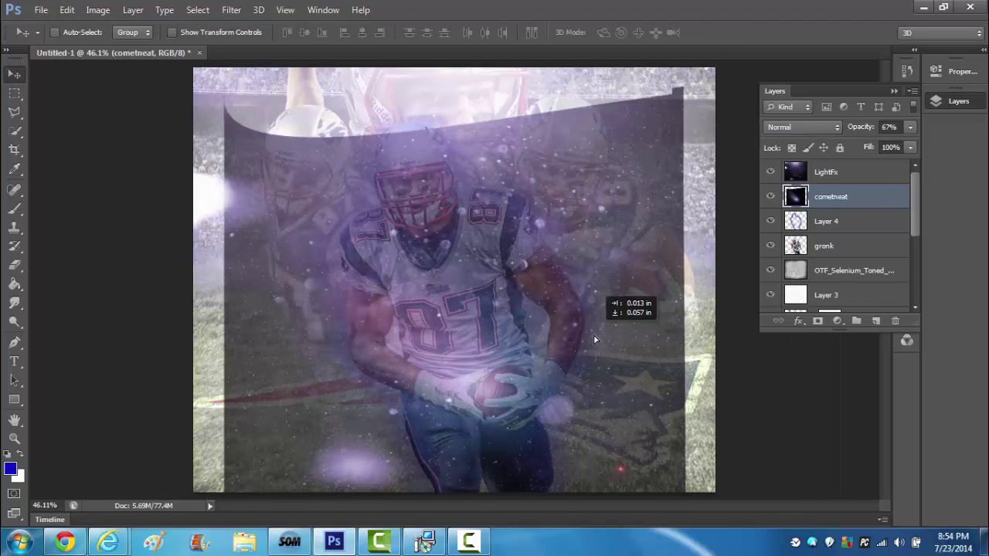
- Re-warp the glow so its left edge curves around the player, then blend it in Screen mode
key(ctrl+t)
right_click(554, 313)
click(587, 181)
drag(685, 94, 720, 81)
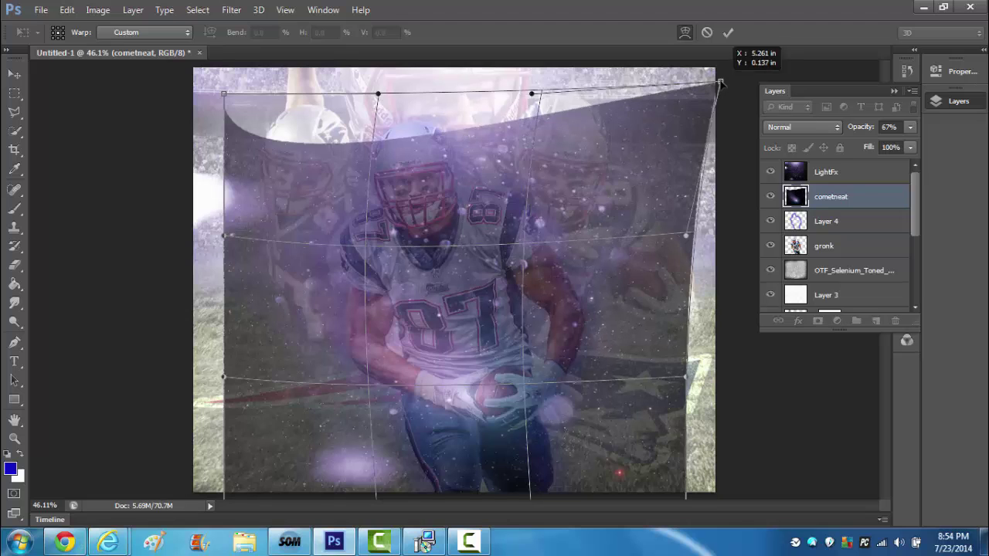
drag(223, 94, 282, 72)
drag(224, 235, 306, 291)
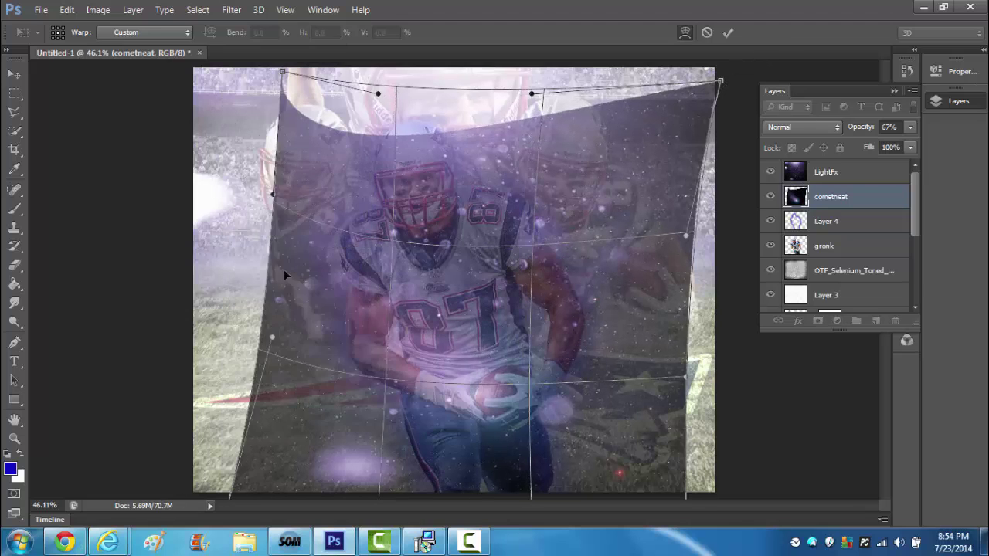
drag(224, 377, 305, 433)
key(Return)
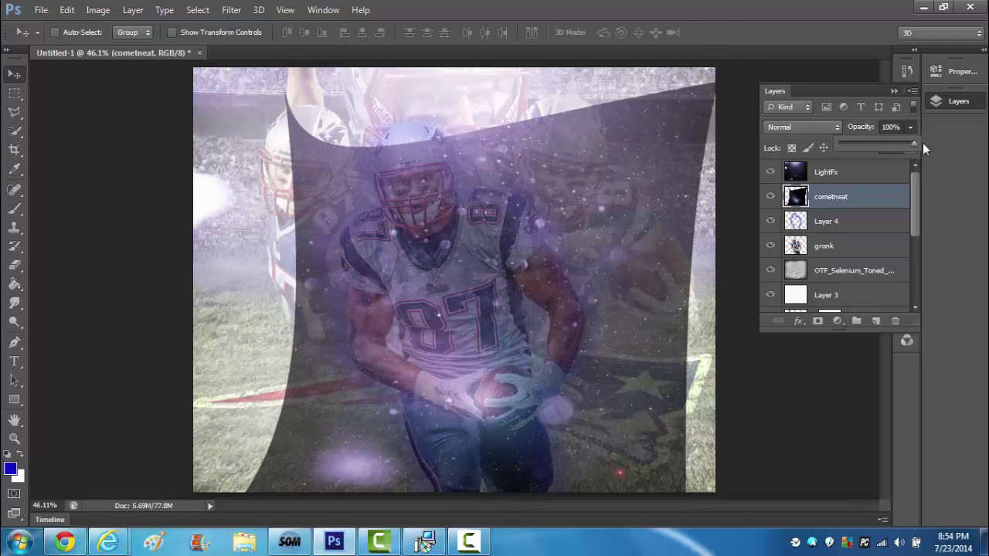
click(804, 127)
click(778, 263)
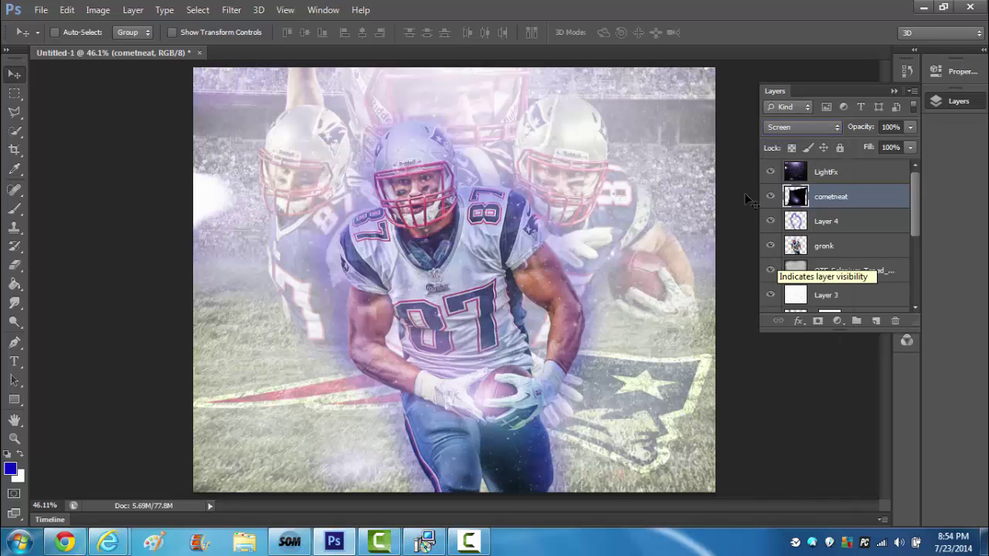
- Duplicate the cometneat glow shifted right and flip the copy horizontally
mouse_move(441, 344)
mouse_down()
mouse_move(399, 340)
mouse_move(587, 374)
mouse_up()
key(ctrl+t)
right_click(488, 363)
click(578, 329)
click(729, 32)
- Try erasing across the three glow layers, dismiss the eraser error, and select LightFx
key(e)
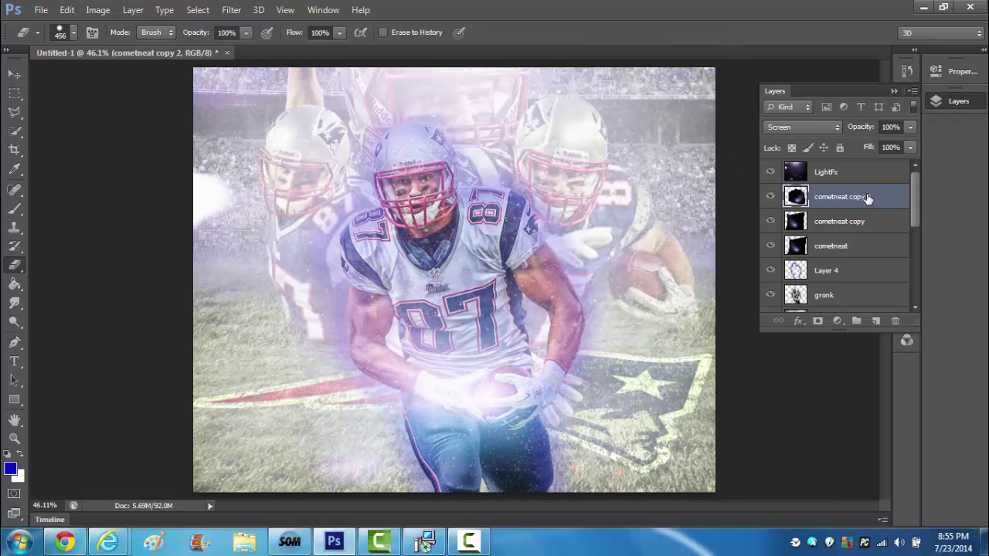
shift+click(842, 246)
drag(910, 127, 891, 143)
click(698, 140)
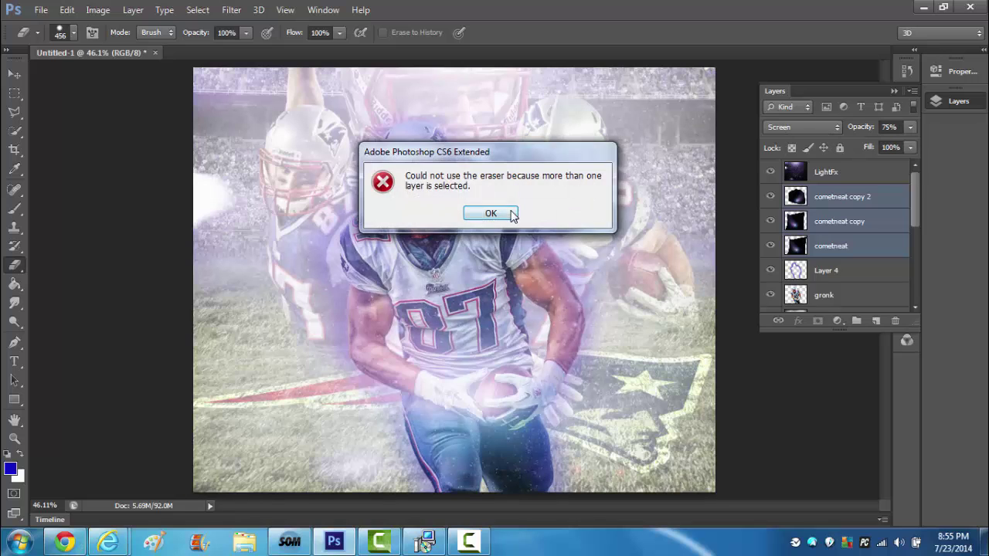
click(513, 214)
click(829, 223)
click(841, 173)
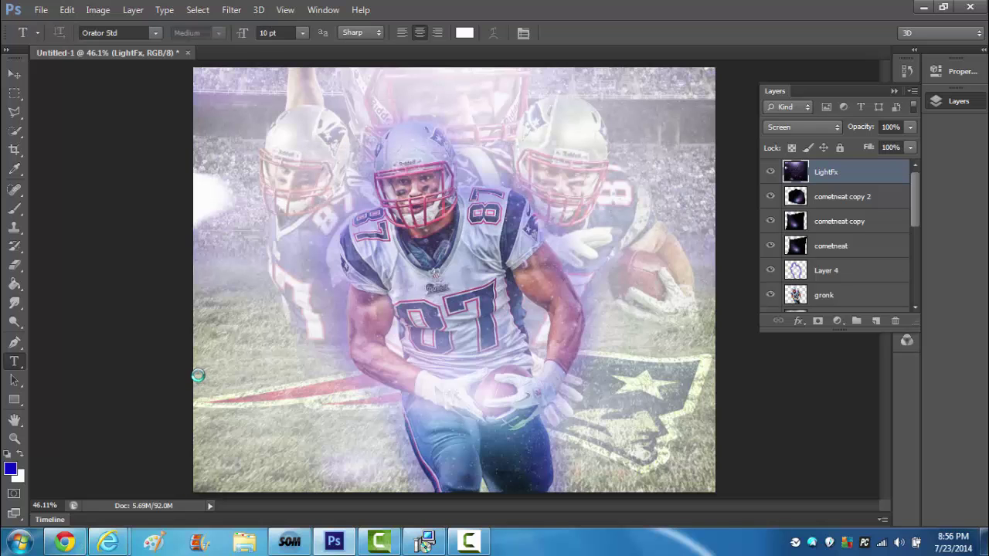
text(Impact)
- Confirm Impact as the title font and set a dark text colour
key(Return)
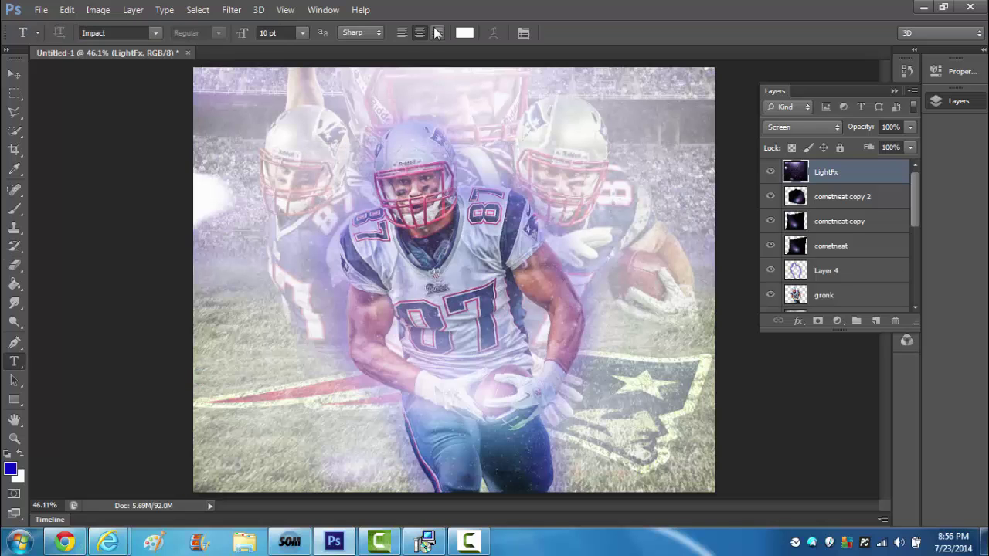
click(462, 33)
click(550, 454)
click(837, 294)
- Type GRONK in 36 pt Impact near the bottom of the canvas
click(348, 439)
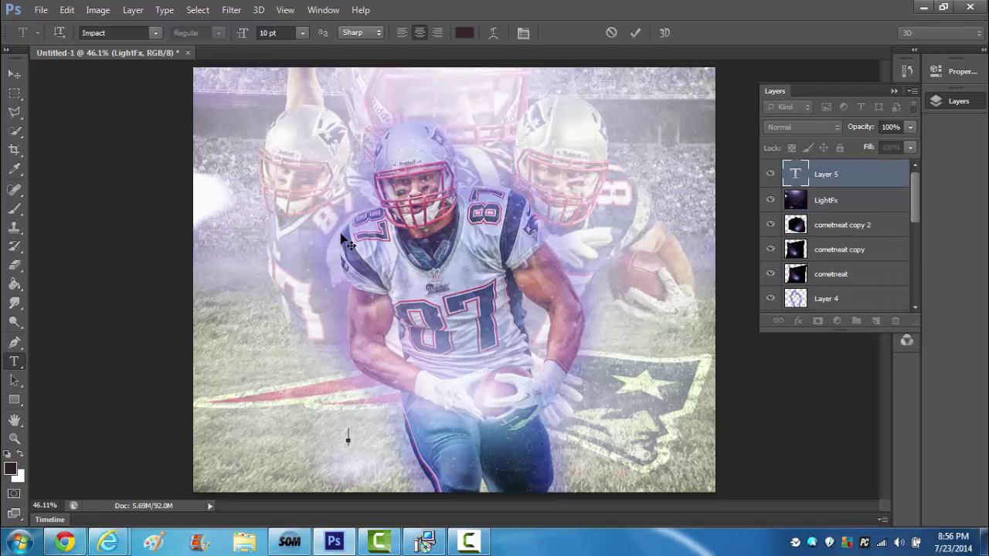
click(302, 32)
click(291, 231)
text(gronk)
key(BackSpace)
key(BackSpace)
key(BackSpace)
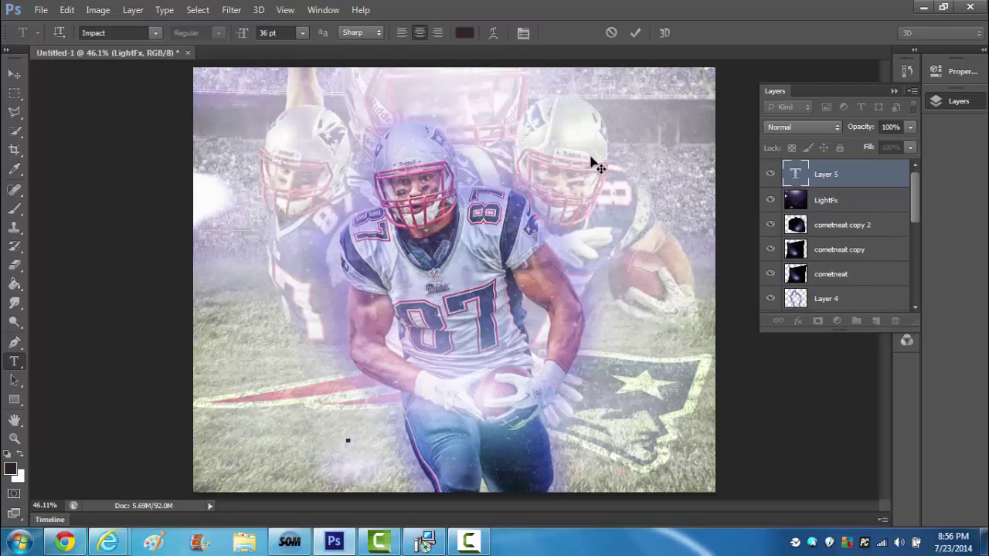
text(GRONK)
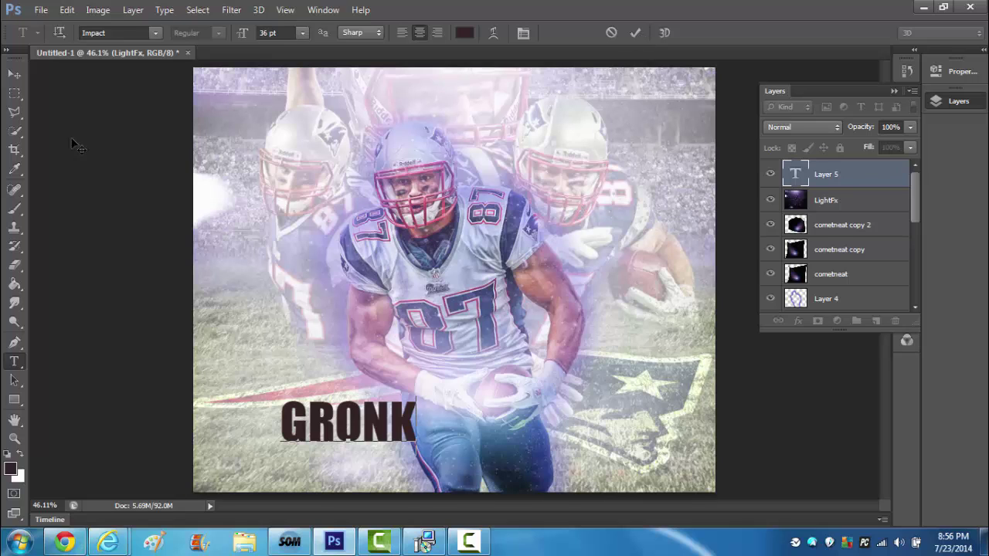
key(ctrl+Return)
- Center GRONK at the bottom and recolor the text bright red
drag(391, 413, 505, 445)
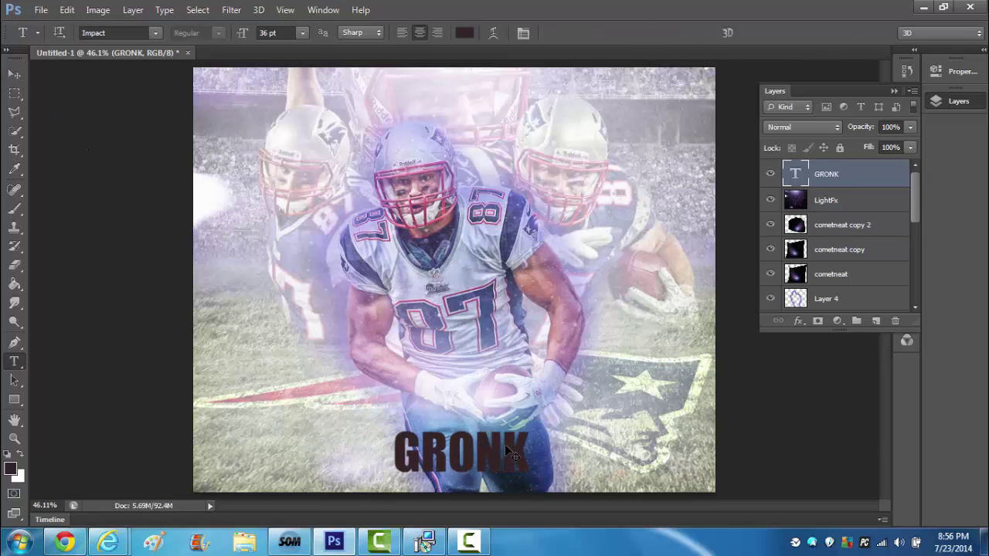
double_click(505, 445)
click(464, 33)
drag(624, 335, 653, 334)
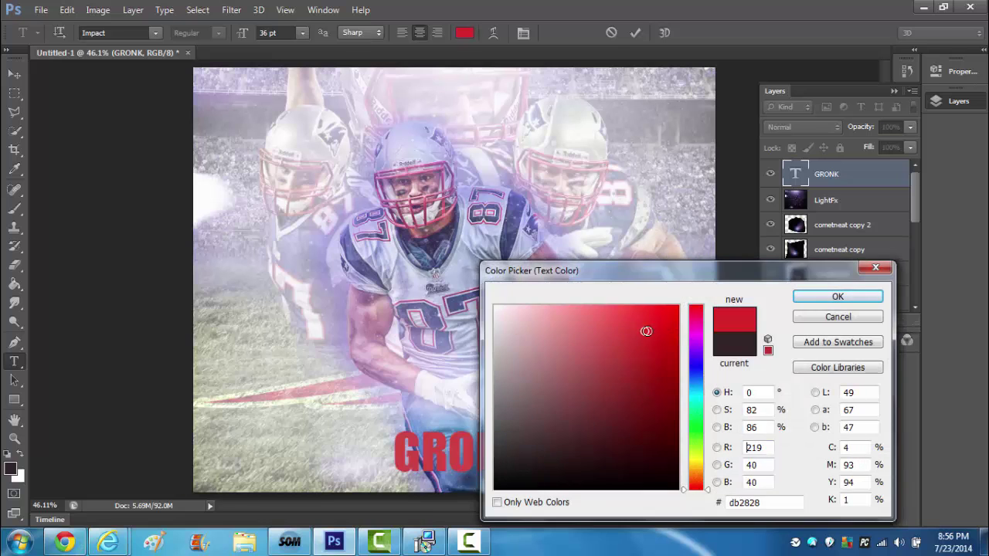
click(837, 297)
key(ctrl+Return)
- Bring sandstrom.jpg into the artwork and clip it to GRONK at about 70% opacity
key(ctrl+o)
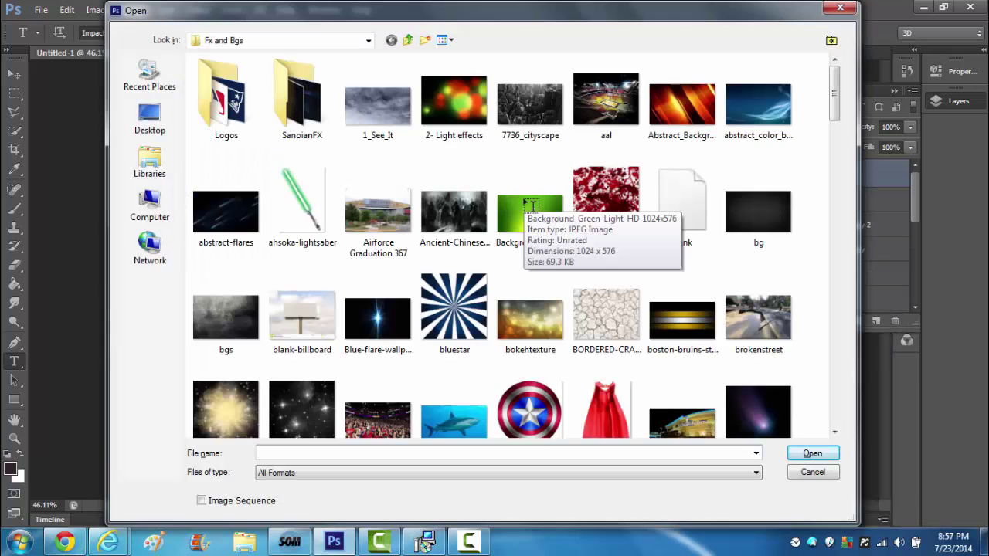
drag(835, 112, 836, 376)
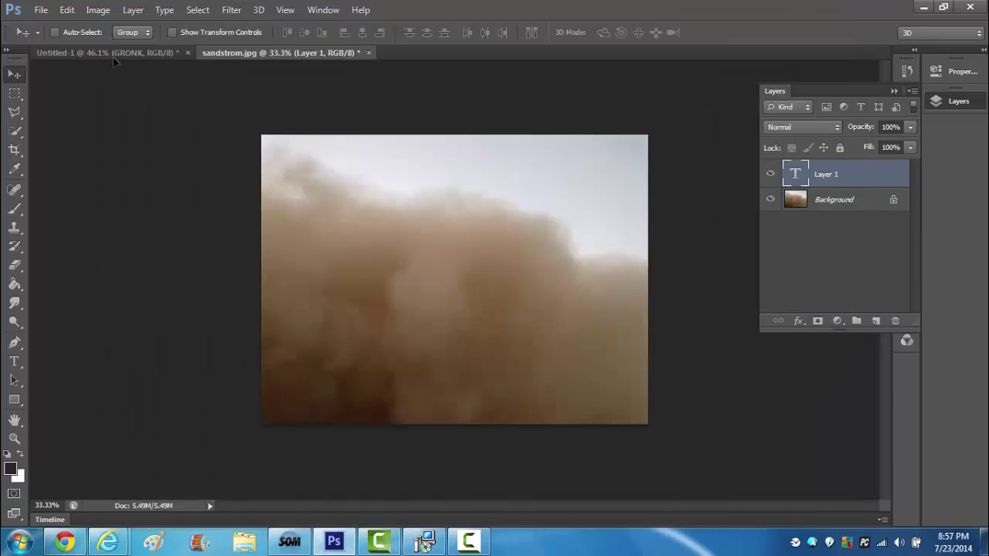
click(114, 52)
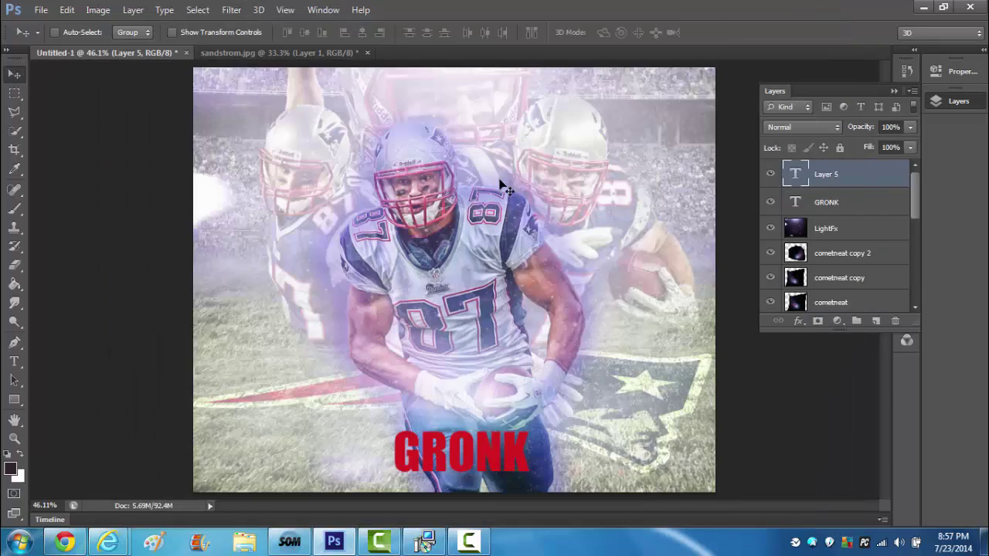
click(262, 53)
key(Delete)
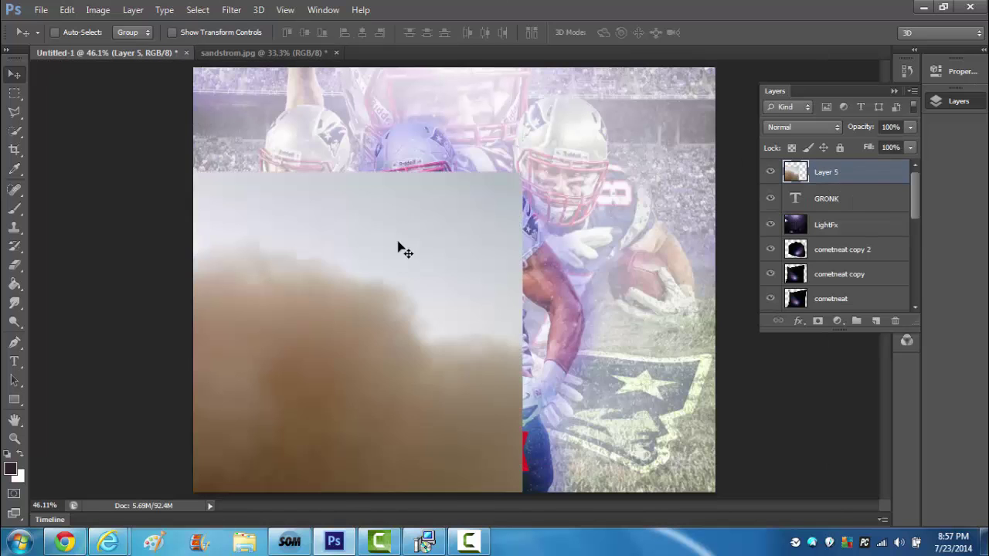
drag(118, 45, 397, 247)
right_click(802, 176)
click(595, 229)
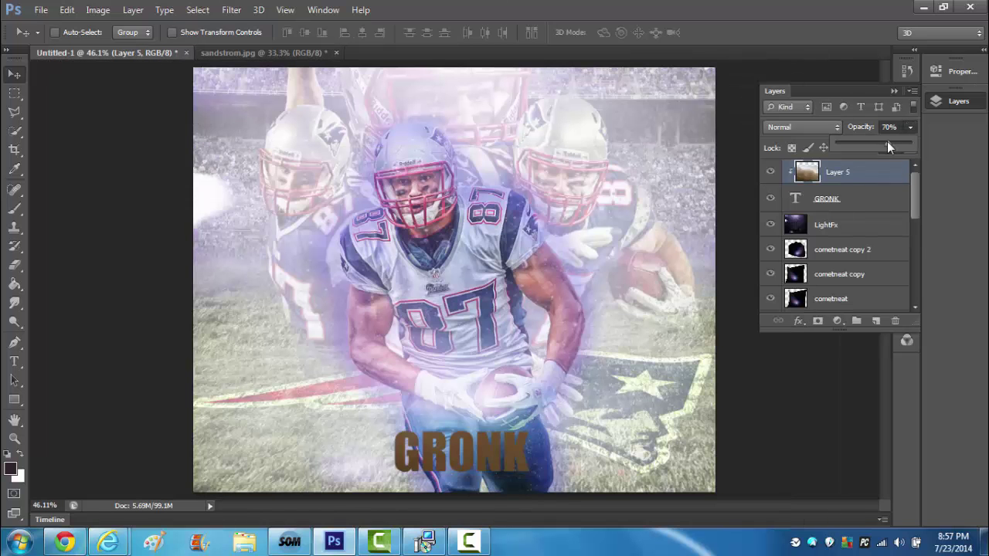
drag(886, 142, 885, 141)
- Add the sparks image, colorize and darken it with Hue/Saturation, then merge both into GRONK
drag(834, 98, 834, 396)
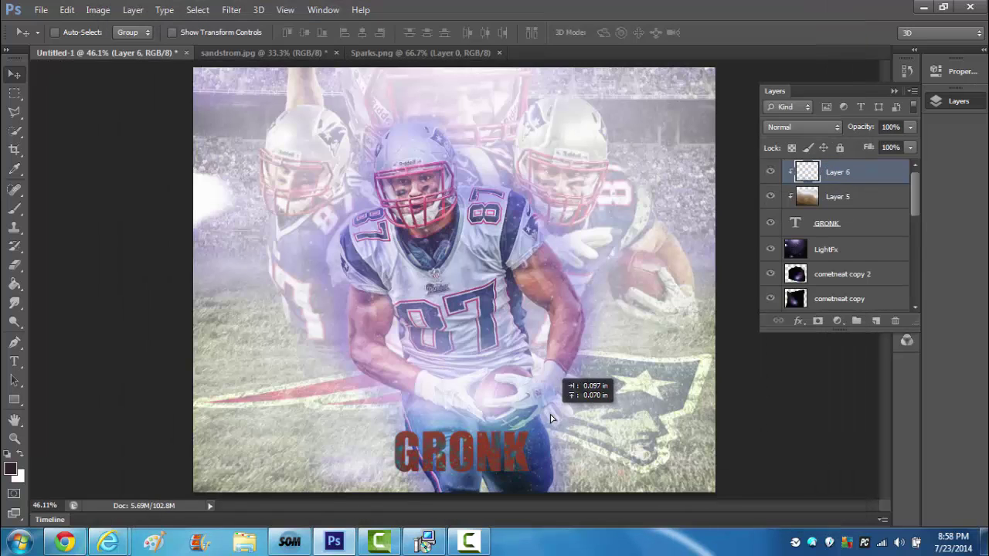
key(ctrl+u)
click(353, 219)
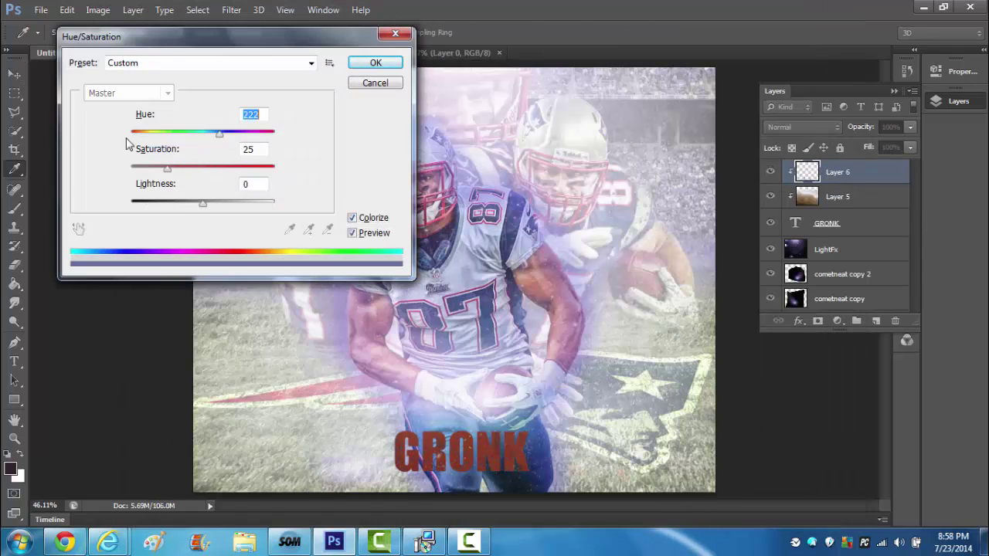
drag(203, 203, 108, 203)
key(Return)
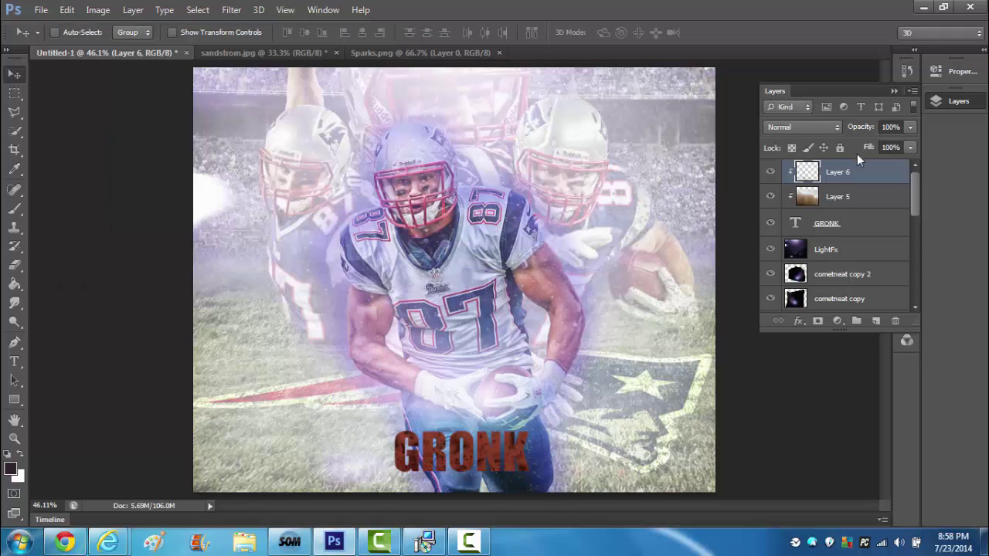
key(ctrl+e)
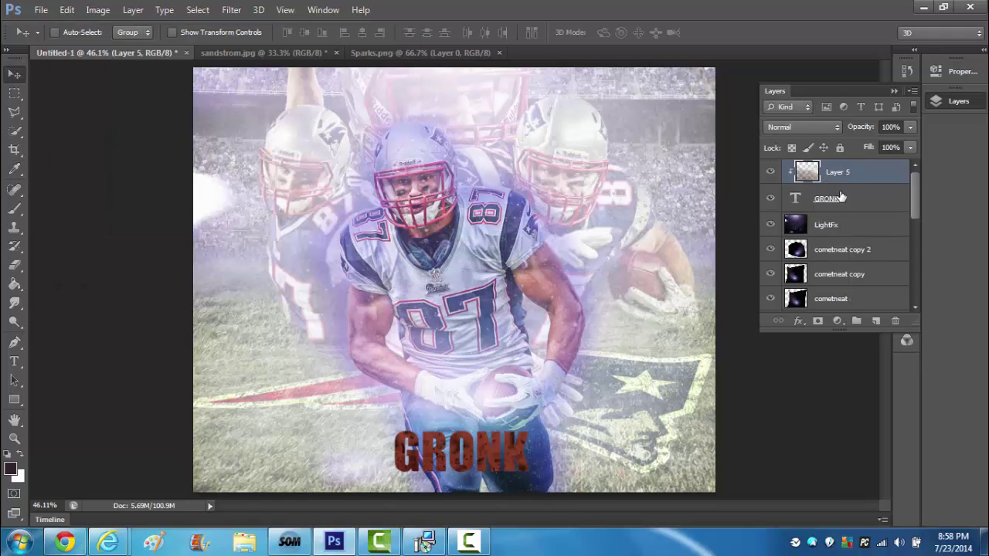
key(ctrl+e)
- Zoom in on the GRONK title and collapse the Layers panel
key(z)
drag(433, 453, 454, 457)
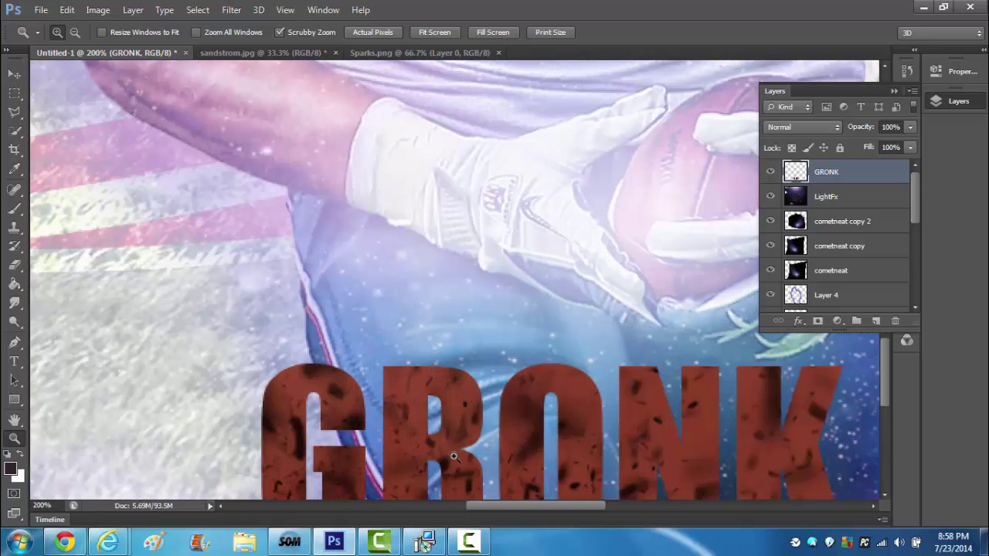
click(894, 91)
scroll(888, 370, down, 3)
- Cut thin crack slivers across the G with the Polygonal Lasso and shift them
key(l)
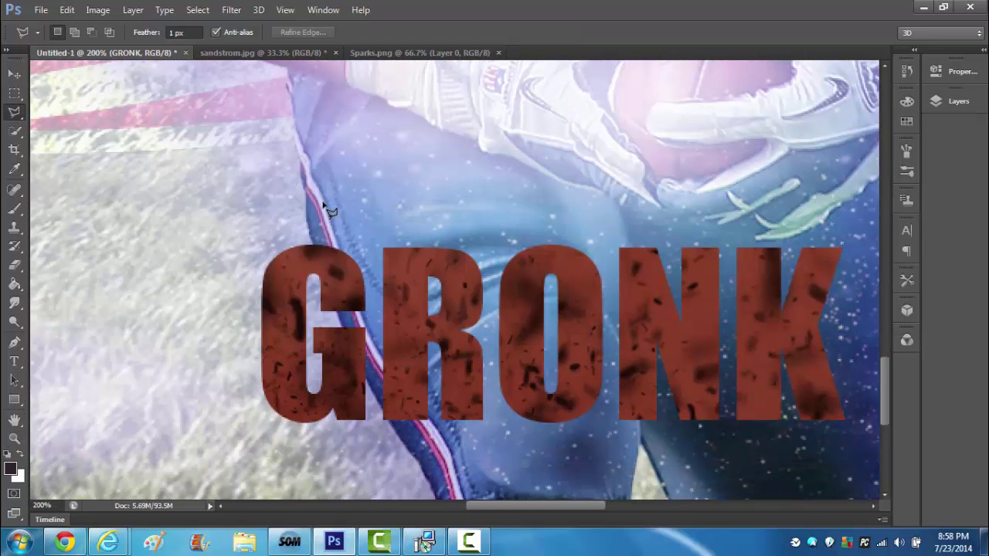
ctrl+click(277, 243)
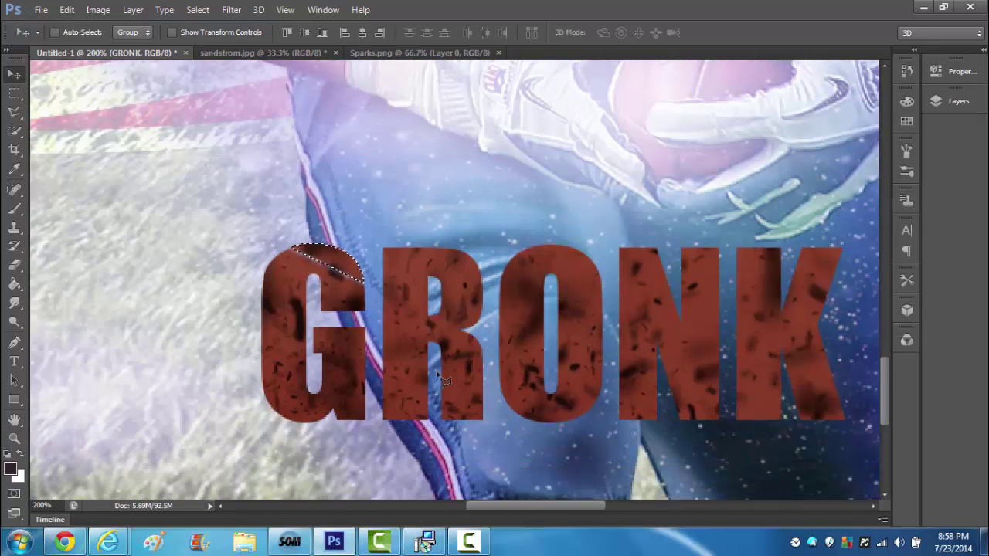
click(261, 311)
click(363, 298)
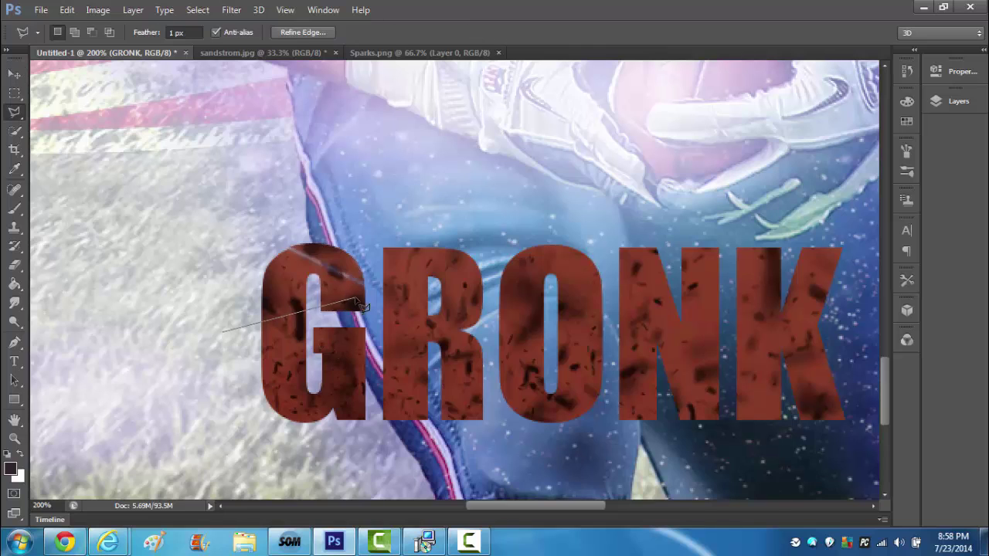
double_click(259, 320)
key(v)
key(l)
click(246, 404)
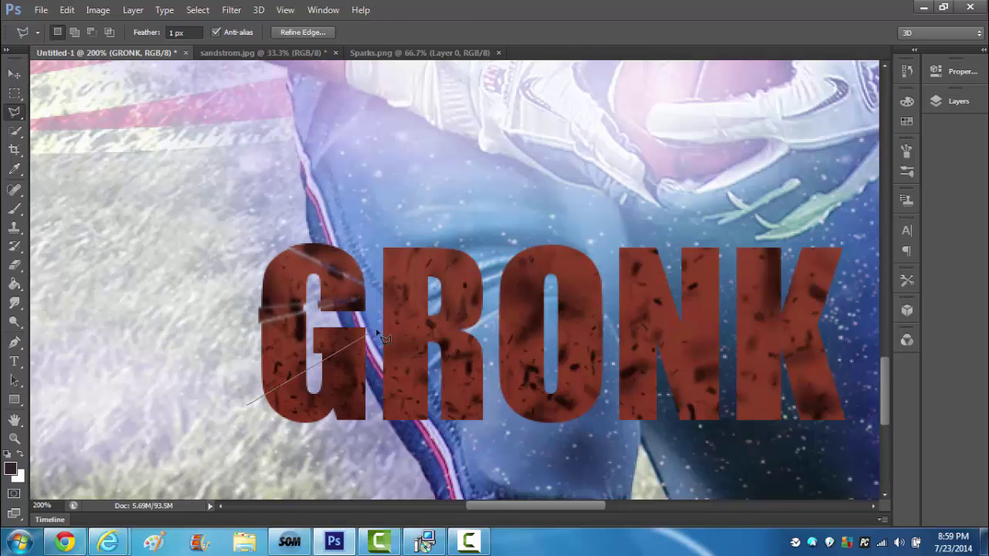
click(429, 316)
click(296, 422)
click(246, 405)
key(v)
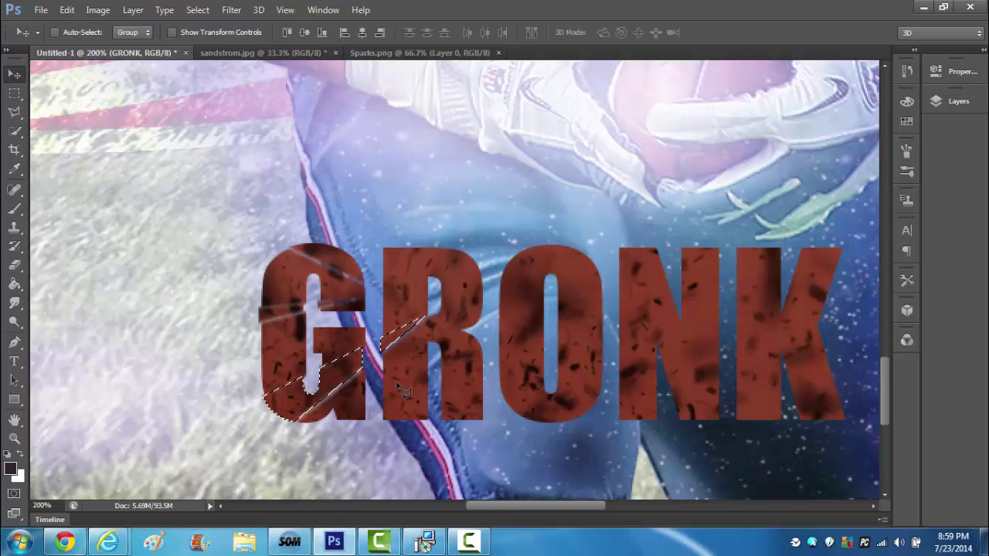
- Cut thin crack slivers across the R and the lower O, nudging each aside
key(l)
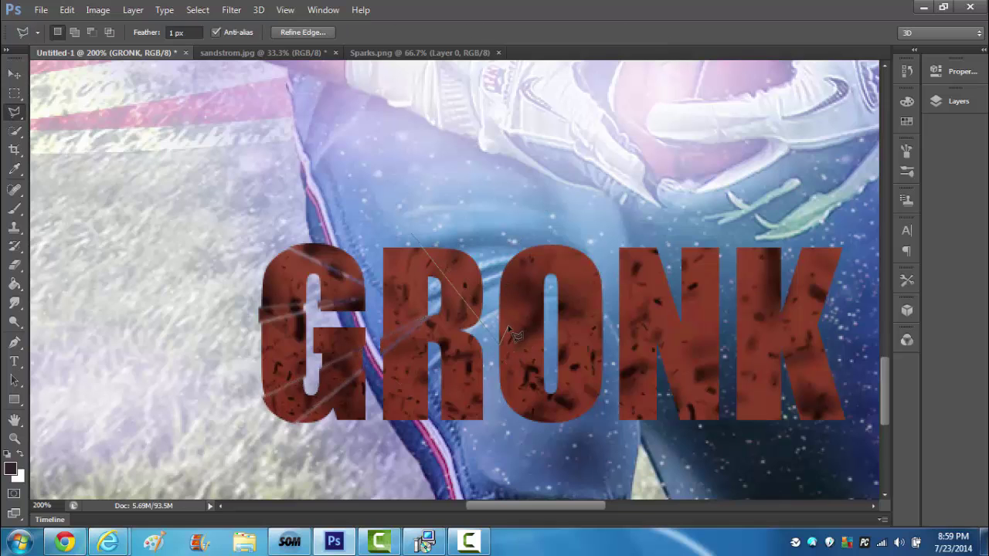
click(508, 330)
click(412, 236)
key(v)
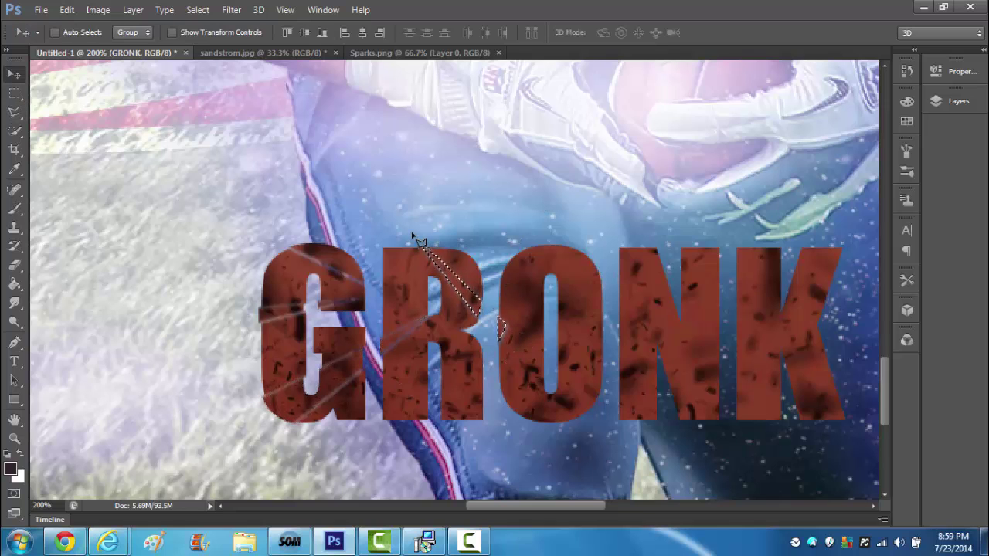
key(l)
click(507, 434)
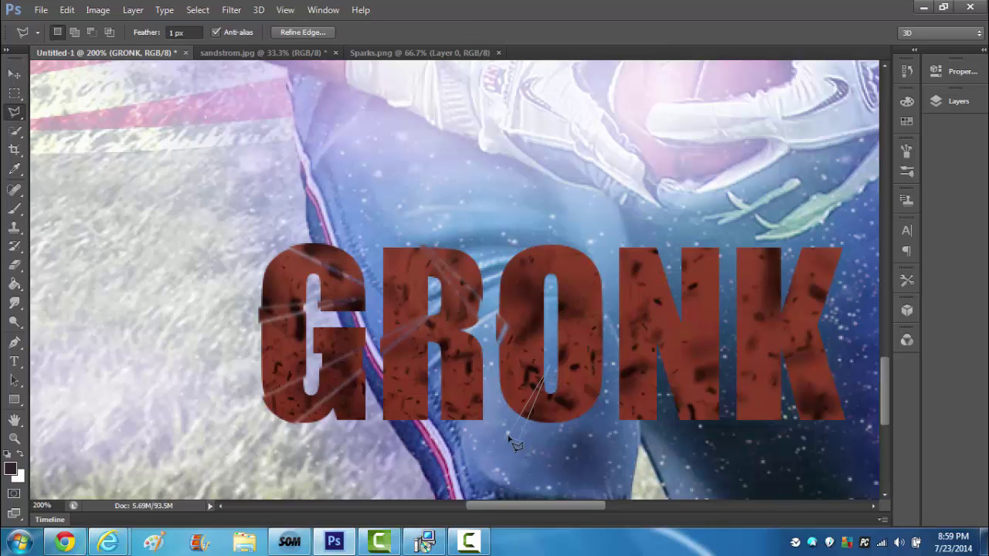
click(543, 380)
key(v)
key(l)
double_click(600, 418)
key(v)
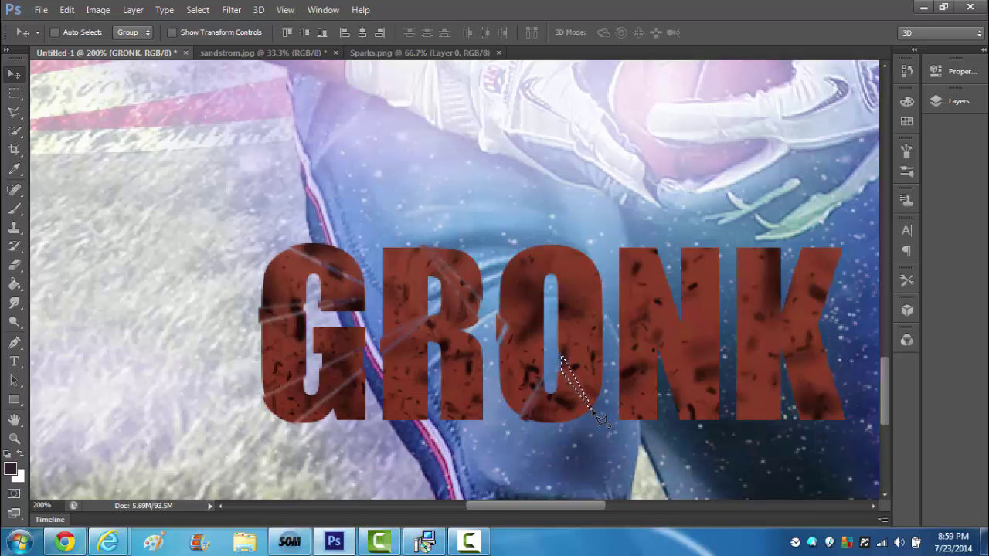
key(l)
- Add crack slivers at the top of the O and one running from O into N
click(578, 246)
double_click(596, 249)
key(v)
key(l)
double_click(509, 255)
key(v)
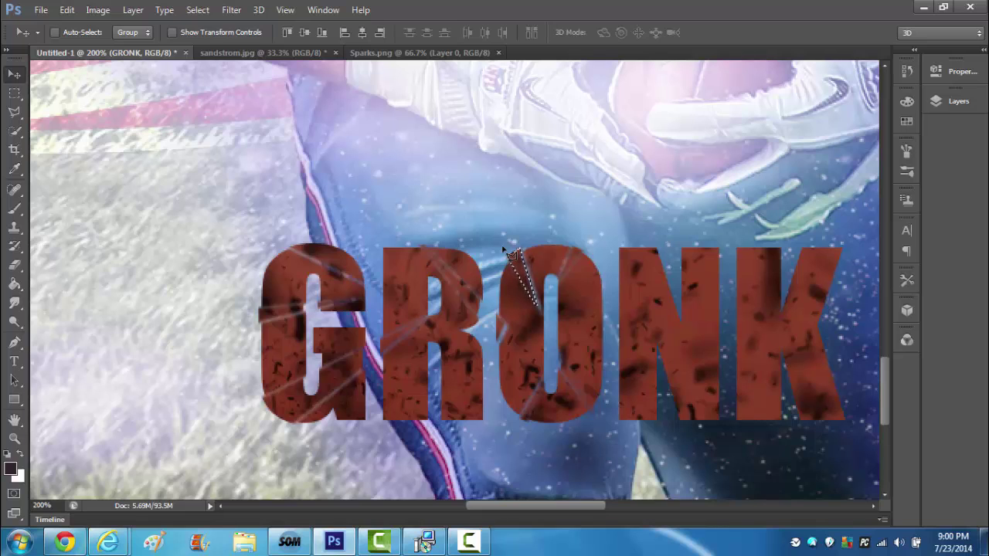
key(l)
click(566, 334)
double_click(610, 325)
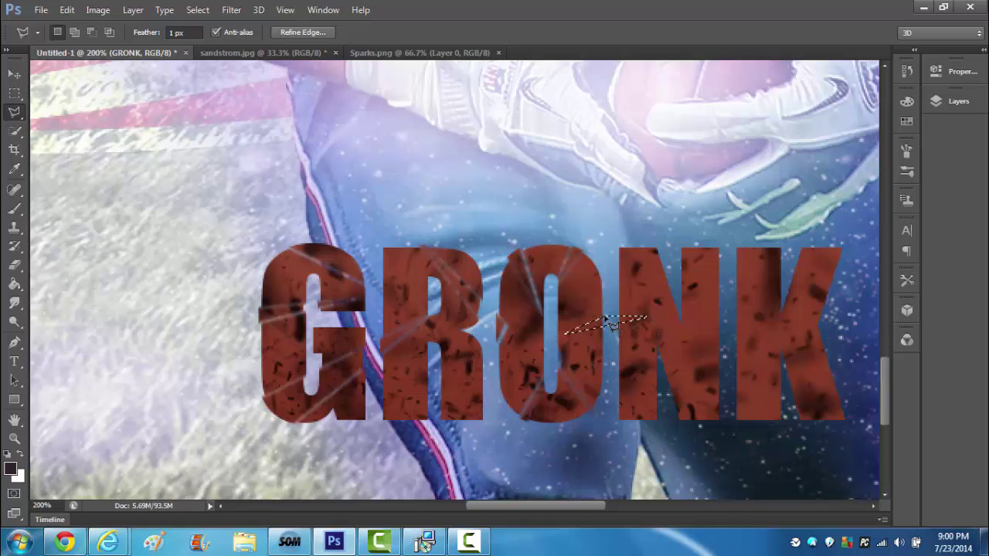
key(v)
- Crack the N with two thin diagonal slivers
key(l)
click(658, 253)
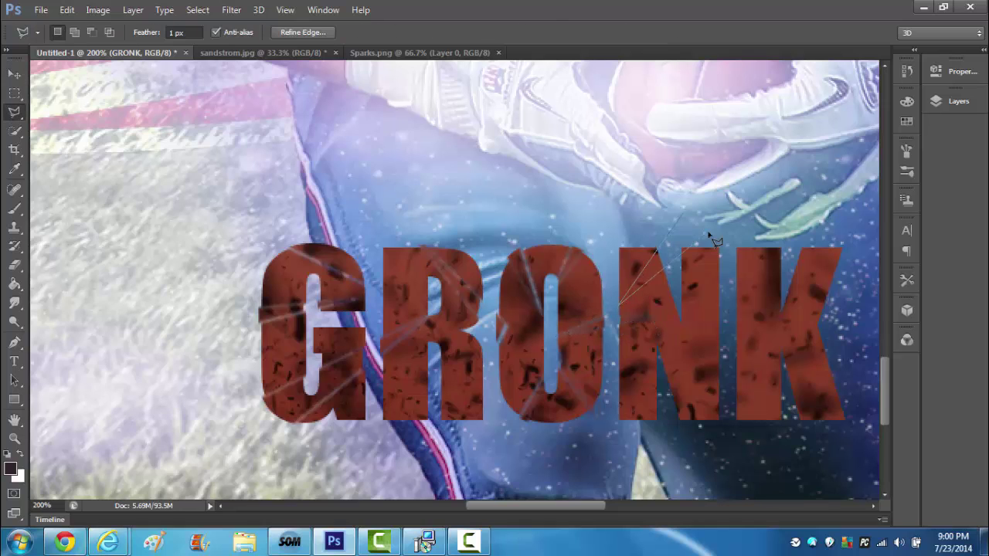
double_click(684, 213)
key(v)
key(l)
click(726, 337)
double_click(641, 407)
key(v)
- Cut crack slivers across the K, including a vertical one and one at its right edge
key(l)
click(705, 317)
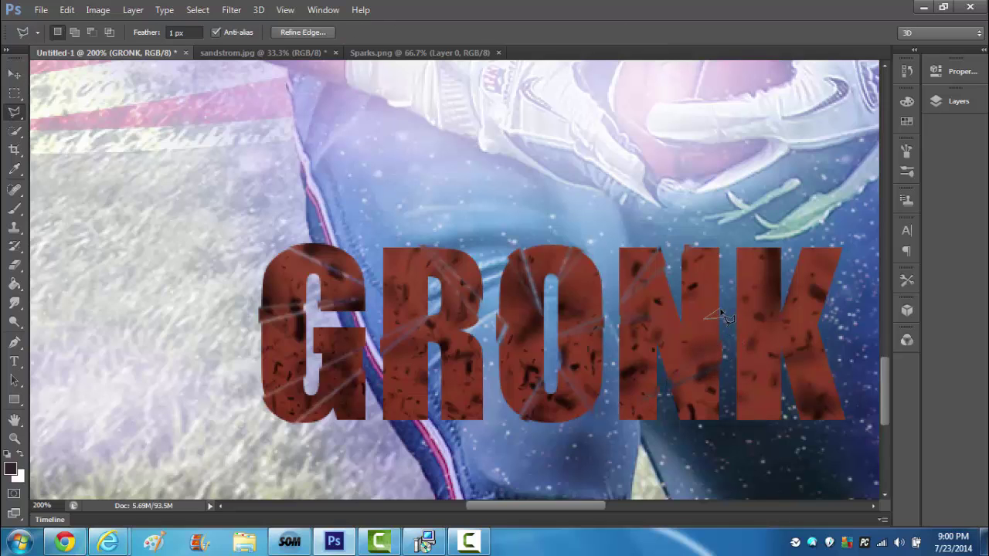
double_click(725, 316)
key(v)
key(l)
click(759, 318)
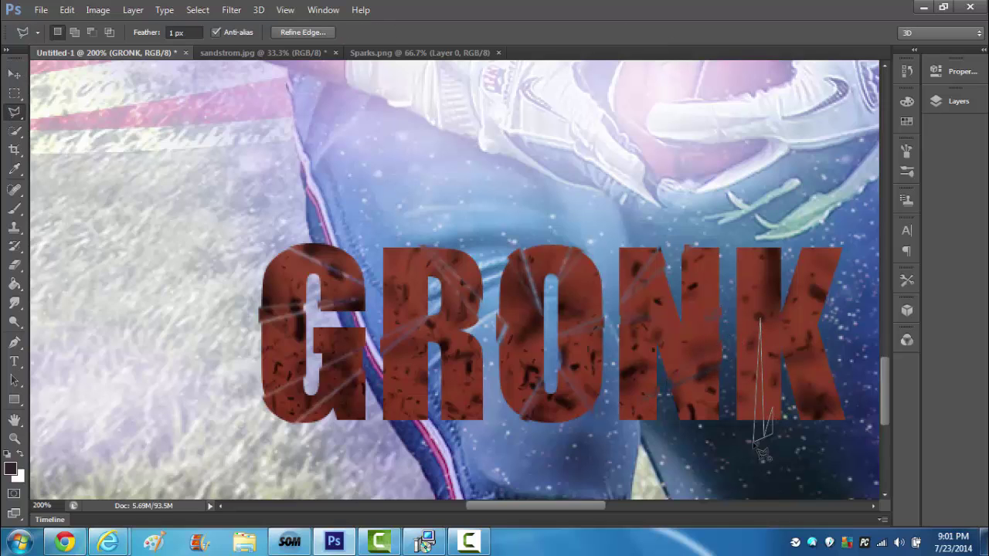
double_click(770, 422)
key(v)
key(l)
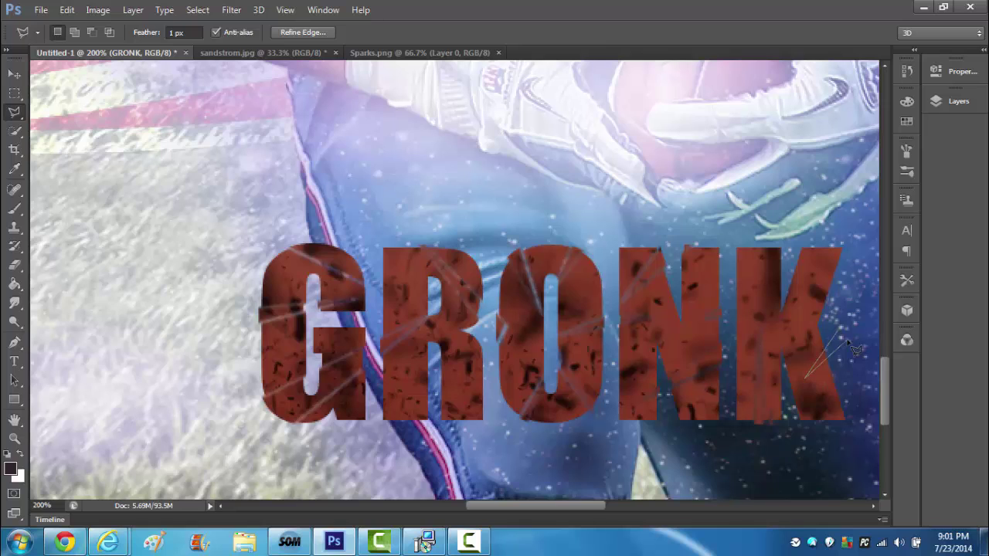
double_click(853, 349)
key(v)
key(l)
- Add further crack slivers across the K and nudge them open
double_click(846, 336)
key(v)
key(l)
click(747, 340)
double_click(753, 241)
key(v)
key(l)
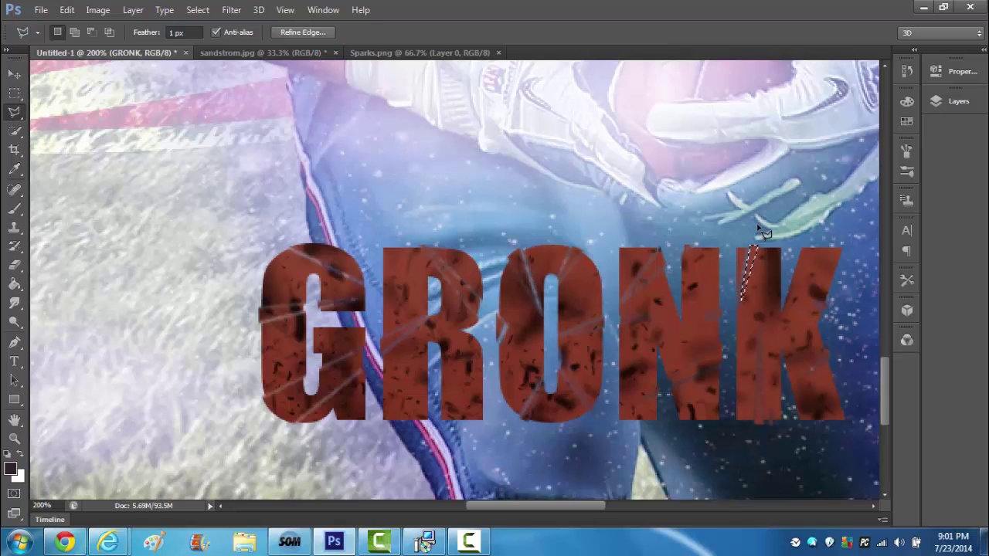
key(v)
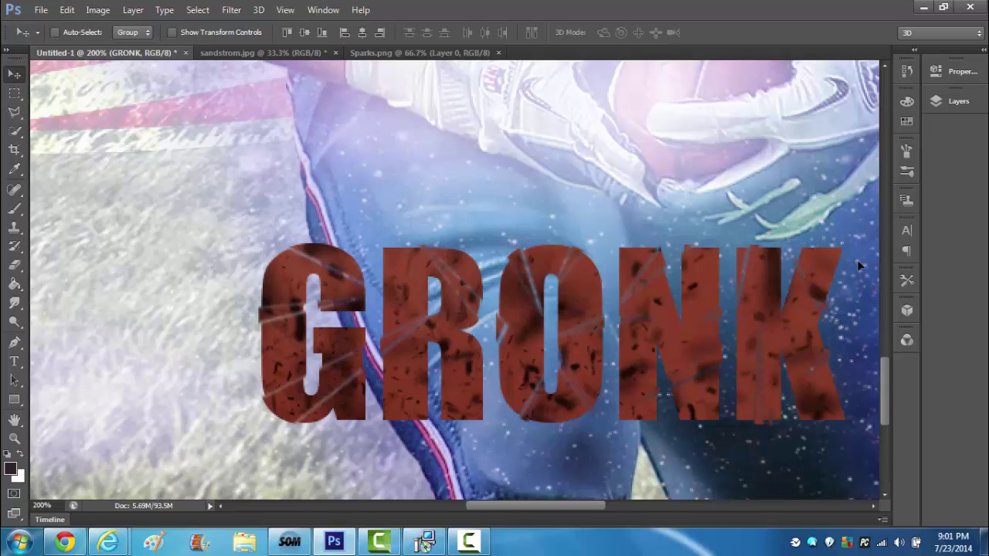
key(l)
key(v)
key(l)
- Drop the unfinished K crack, fit the composite in the window and show the layers
click(827, 426)
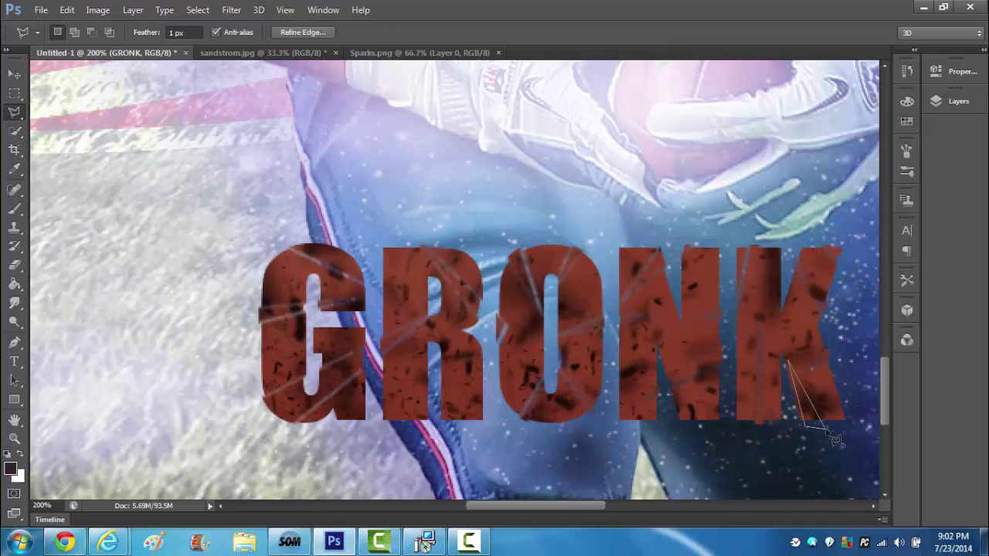
key(v)
key(l)
key(z)
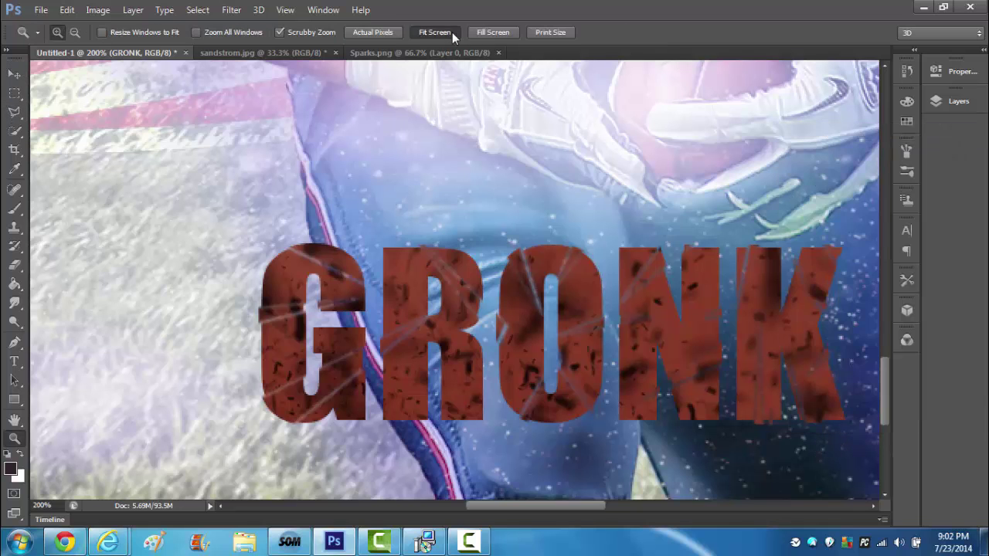
click(434, 32)
click(956, 100)
key(ctrl+t)
- Enlarge GRONK slightly, nudge it, and turn on Outer Glow in its layer style
mouse_move(530, 431)
mouse_down()
mouse_move(550, 418)
mouse_move(537, 458)
mouse_up()
key(Return)
key(v)
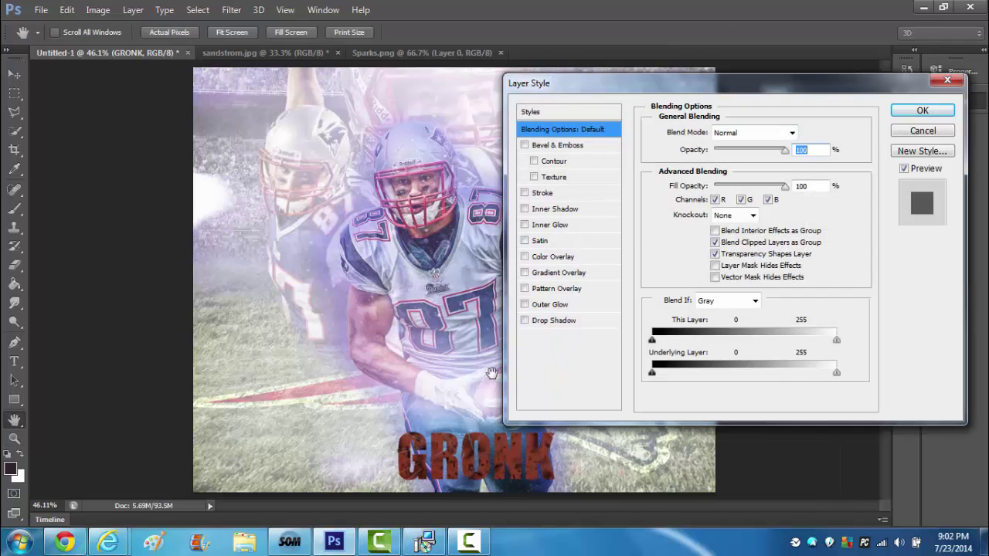
click(547, 321)
click(543, 304)
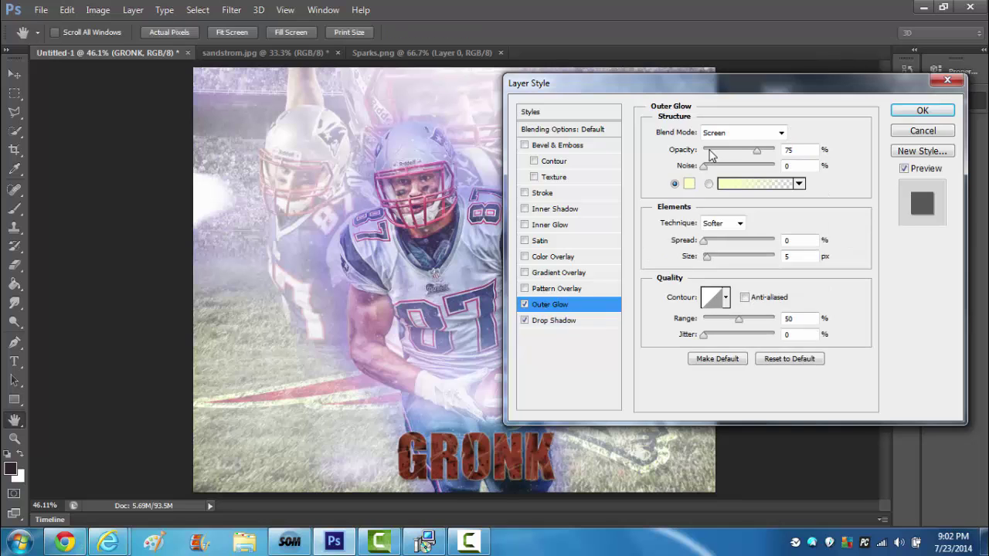
- Set the Outer Glow to Normal blending, 100% opacity and a red colour
click(688, 184)
click(667, 343)
click(808, 316)
click(781, 132)
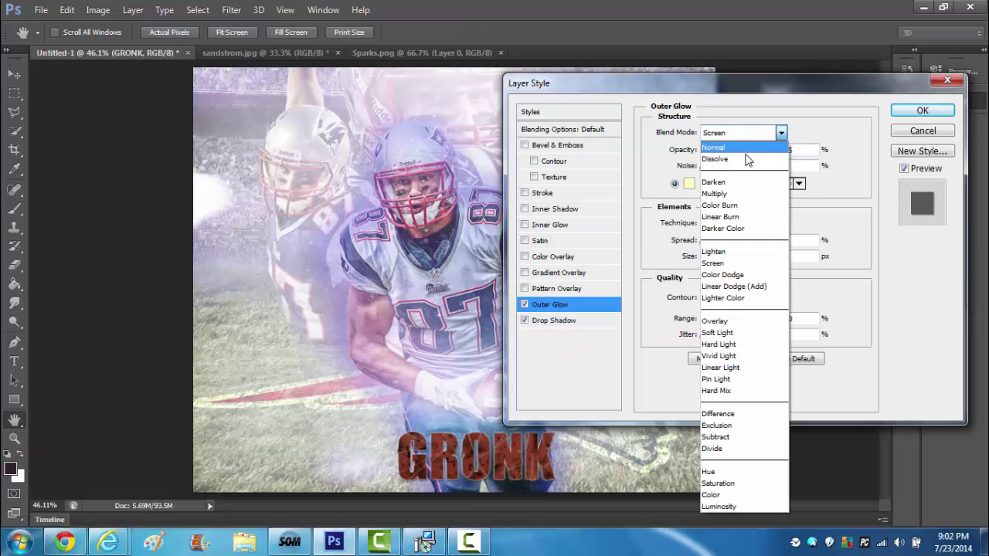
click(726, 140)
drag(756, 150, 780, 150)
click(689, 184)
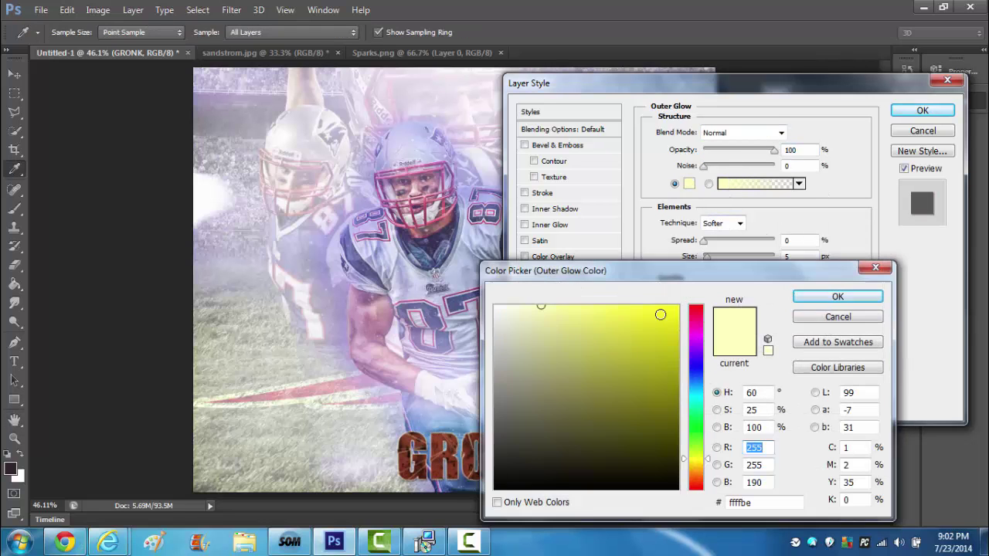
click(696, 306)
click(547, 344)
- Apply the glow and drop shadow effects and set the foreground colour to pure red
click(855, 300)
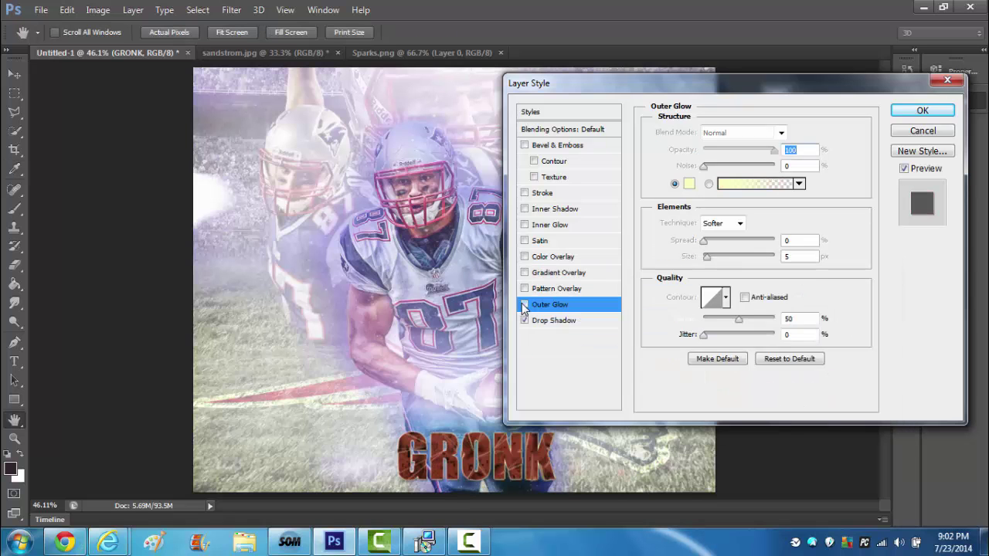
key(Return)
click(10, 468)
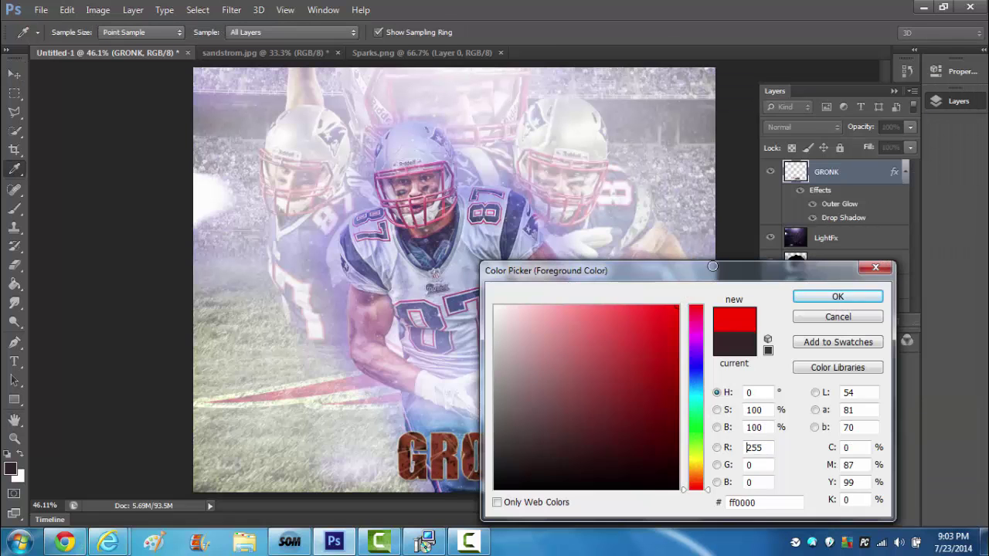
click(867, 295)
- Paint red brush strokes over GRONK on a new layer set to 39% opacity
key(b)
click(875, 321)
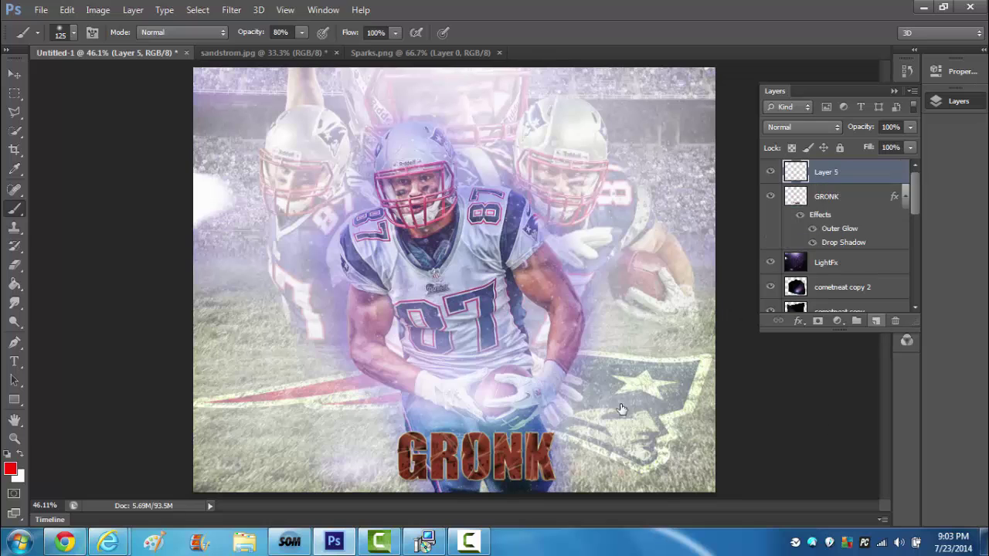
mouse_move(564, 456)
mouse_down()
mouse_move(398, 452)
mouse_move(494, 437)
mouse_up()
drag(910, 127, 869, 143)
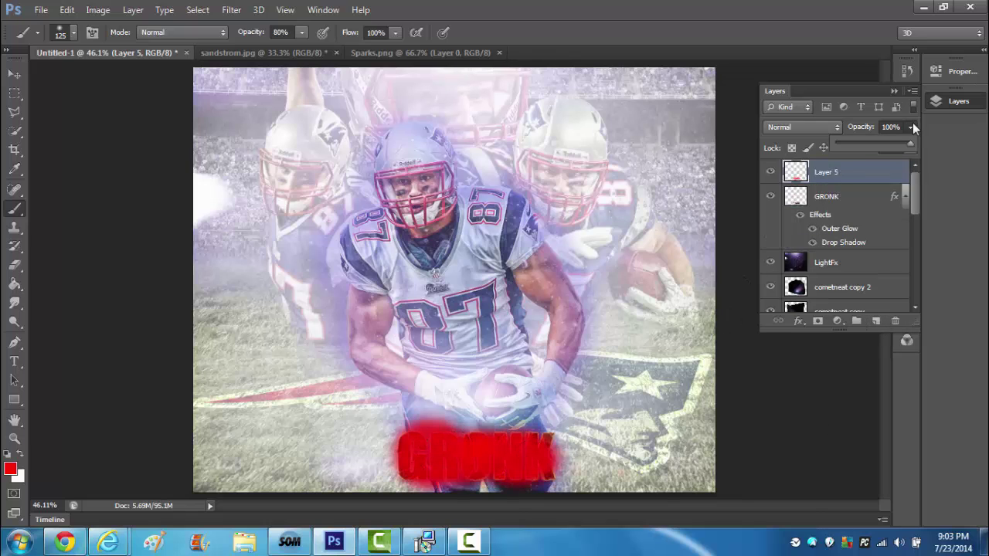
- Set the Type tool text colour to black
key(t)
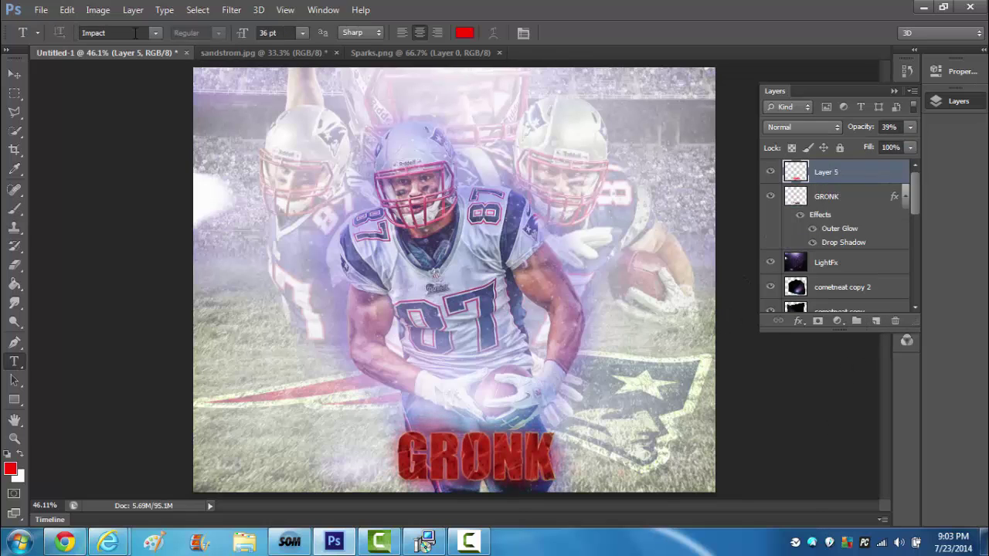
click(467, 32)
click(428, 268)
click(495, 488)
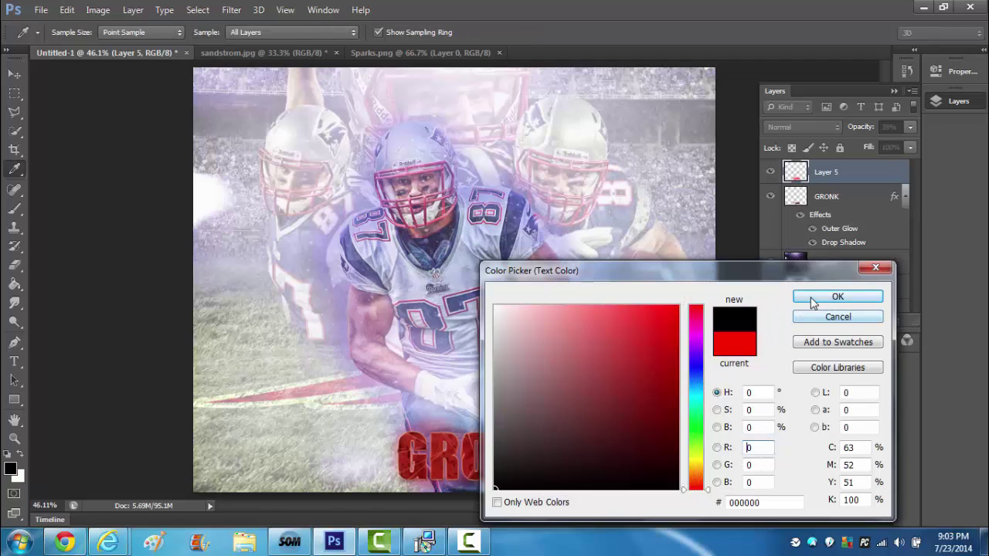
click(819, 298)
- Type 'ADOBEDITS' in 10 pt Orator Std and position it just above GRONK
click(444, 361)
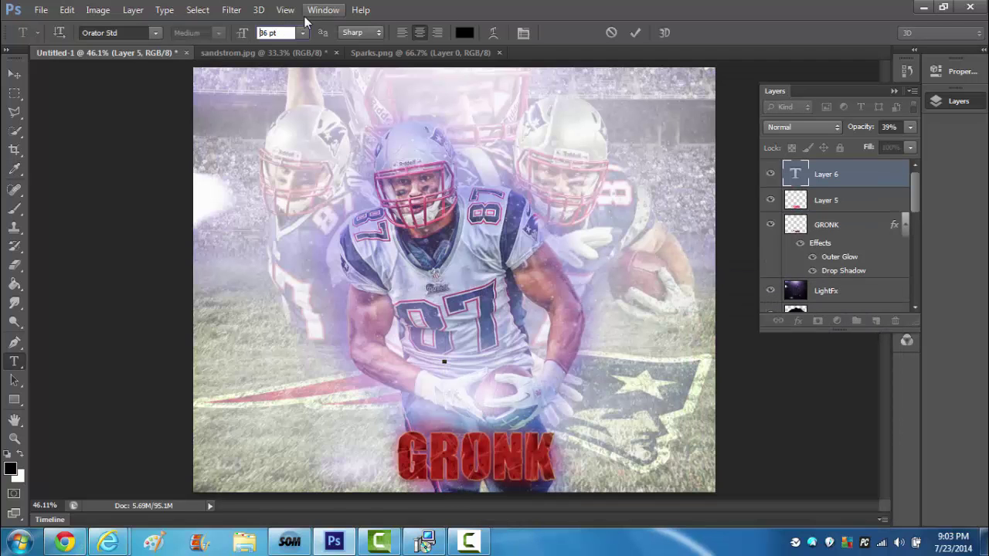
text(10)
click(399, 355)
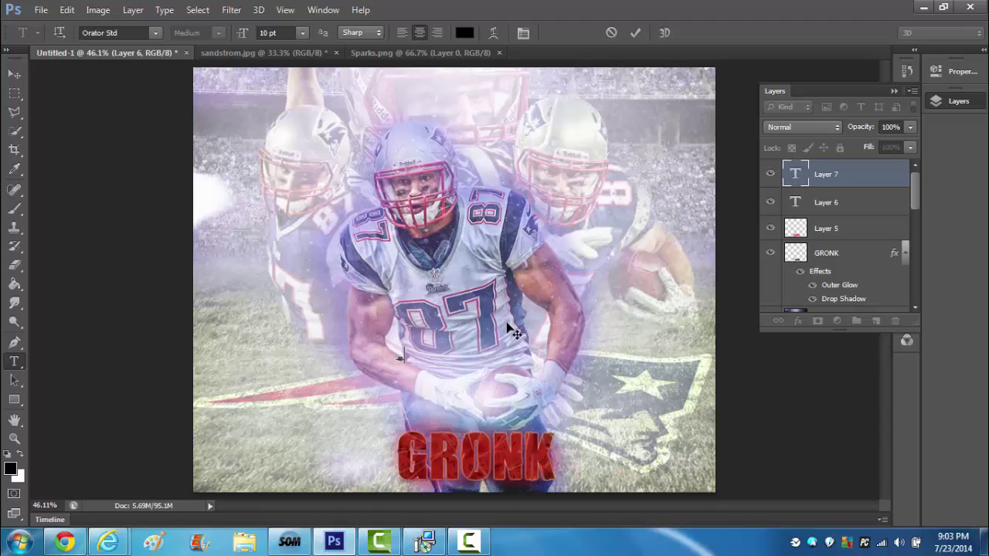
text(ADOBEDITS)
click(635, 32)
key(v)
drag(412, 360, 488, 433)
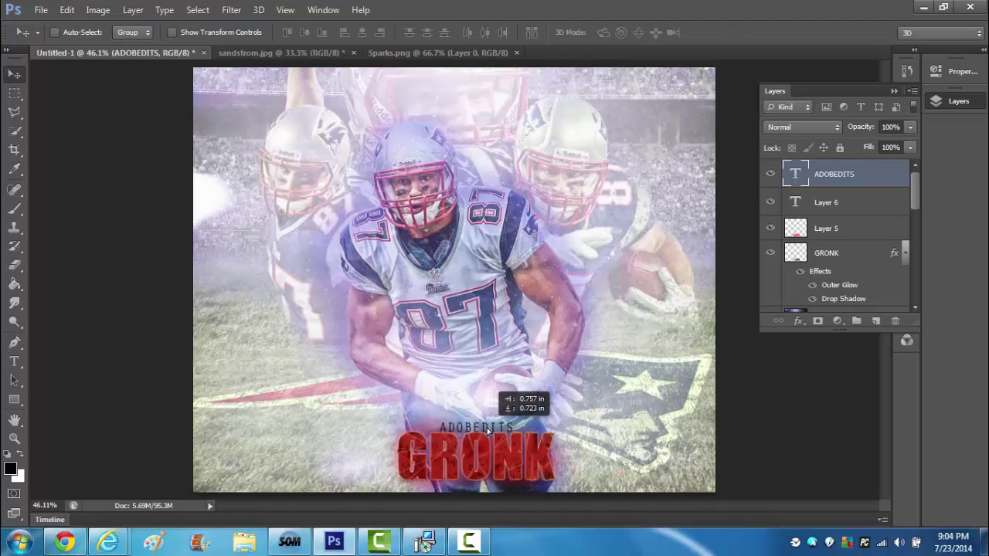